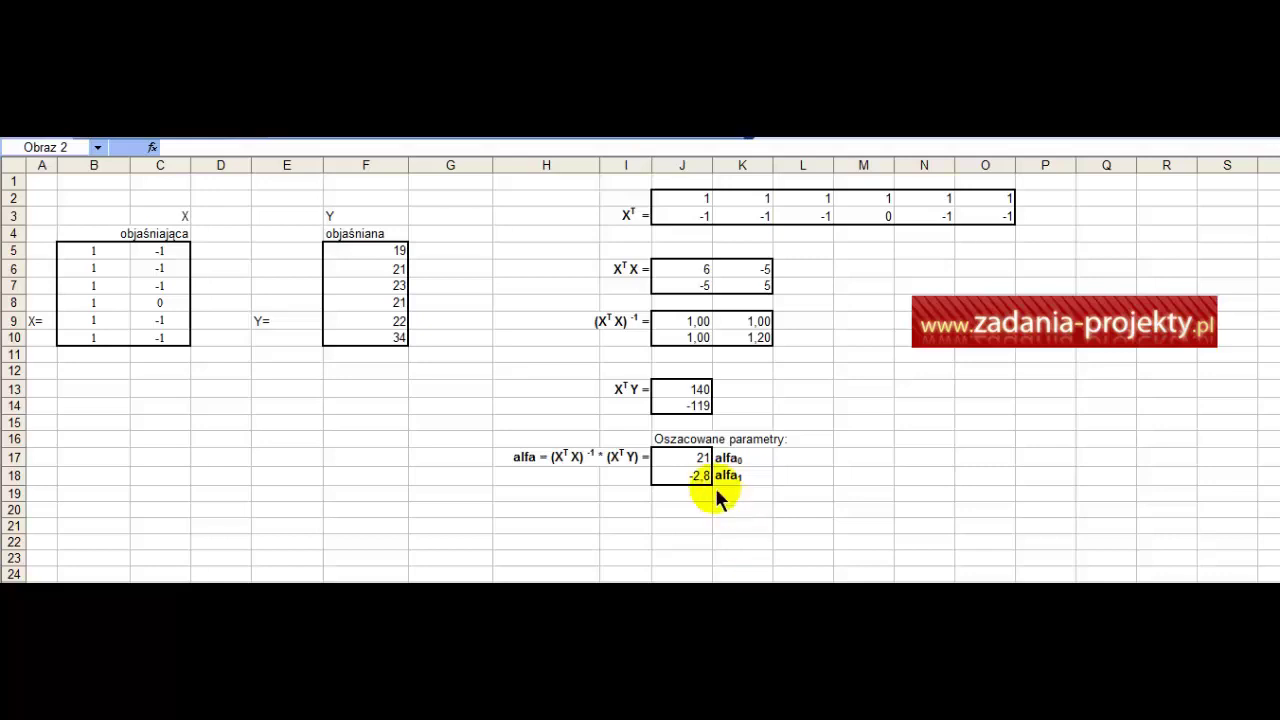
Highlight the alfa0/alfa1 labels and the X matrix with its ones and explanatory-variable columns
left_click_drag(729, 458, 736, 484)
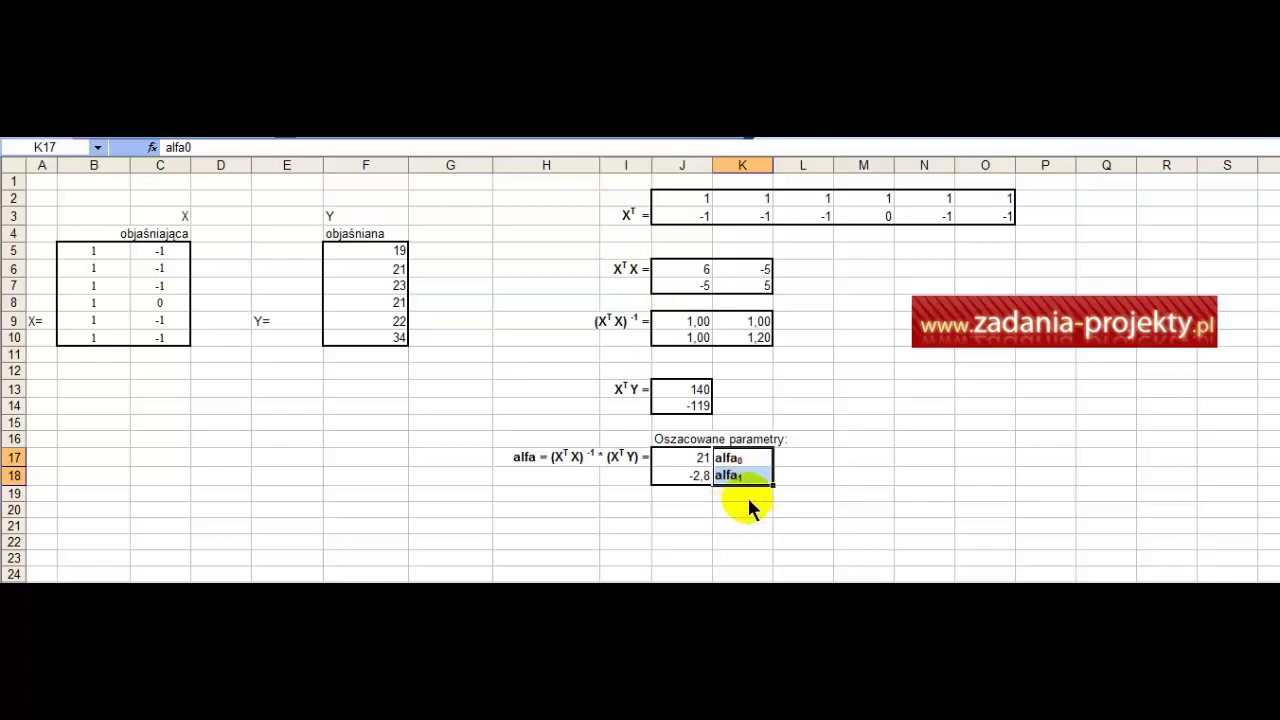
left_click(570, 464)
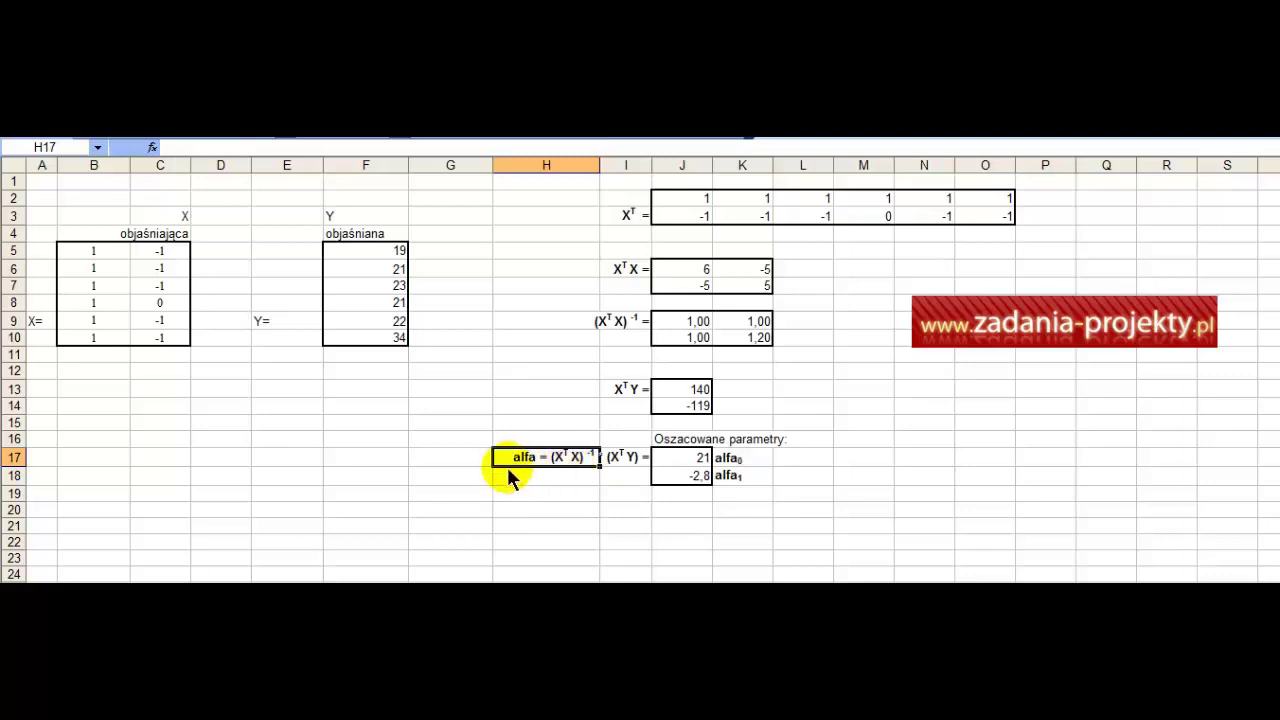
left_click(508, 510)
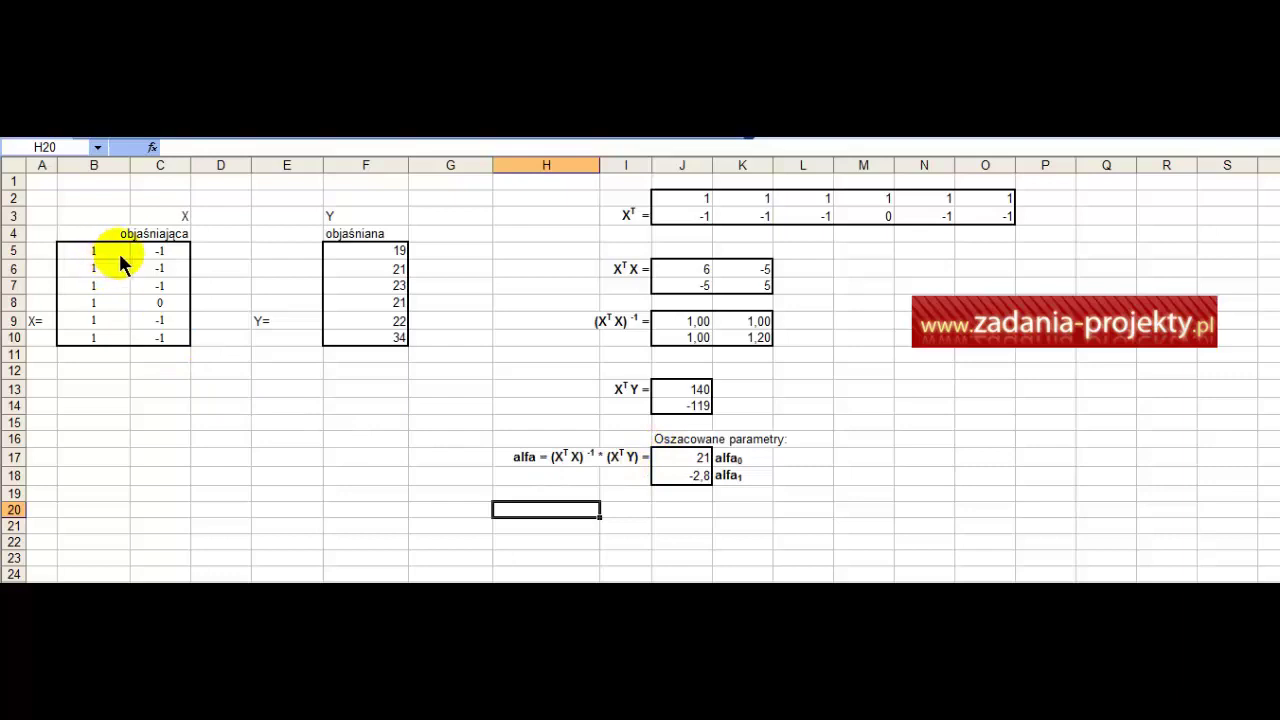
left_click_drag(119, 253, 165, 340)
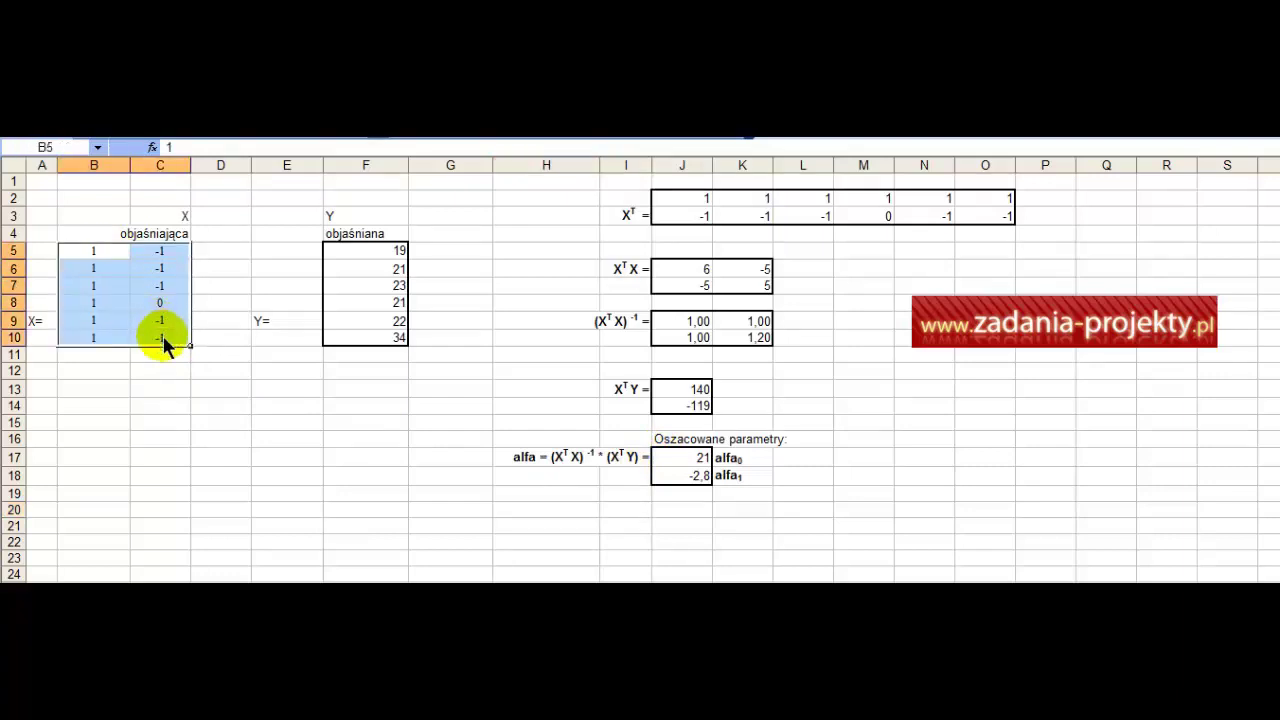
left_click_drag(165, 257, 167, 340)
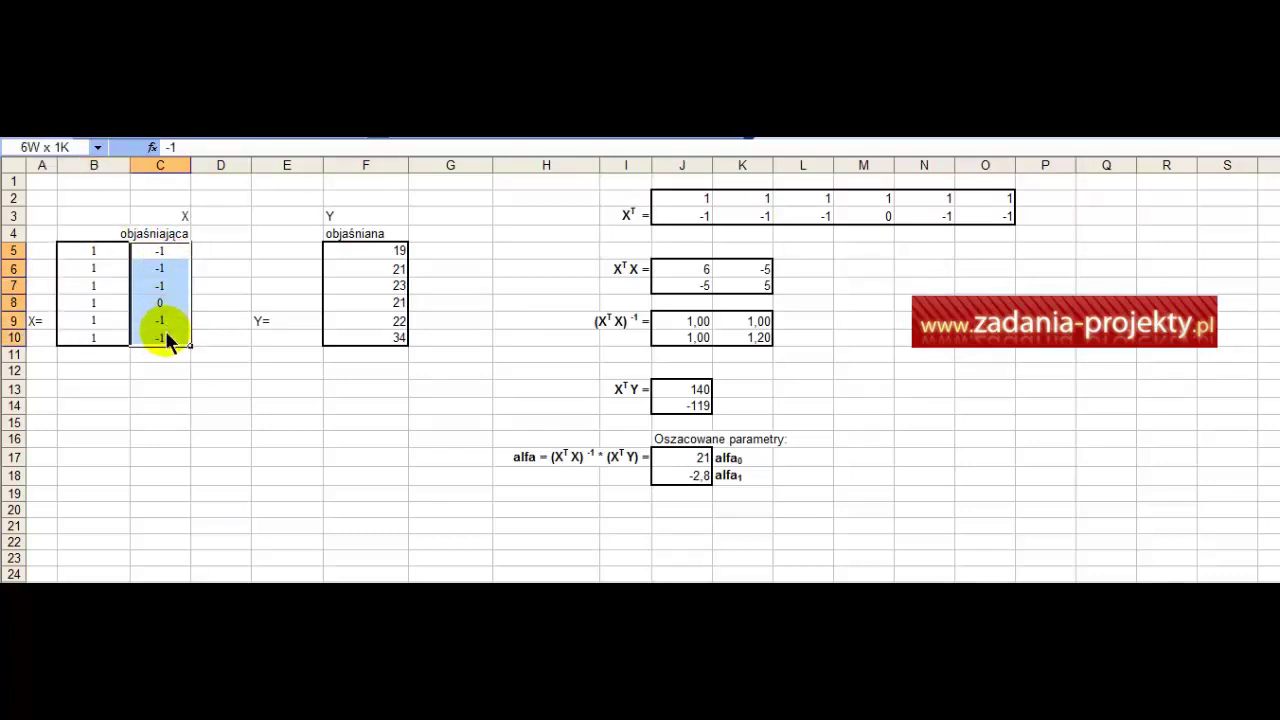
left_click(73, 256)
left_click_drag(74, 256, 74, 336)
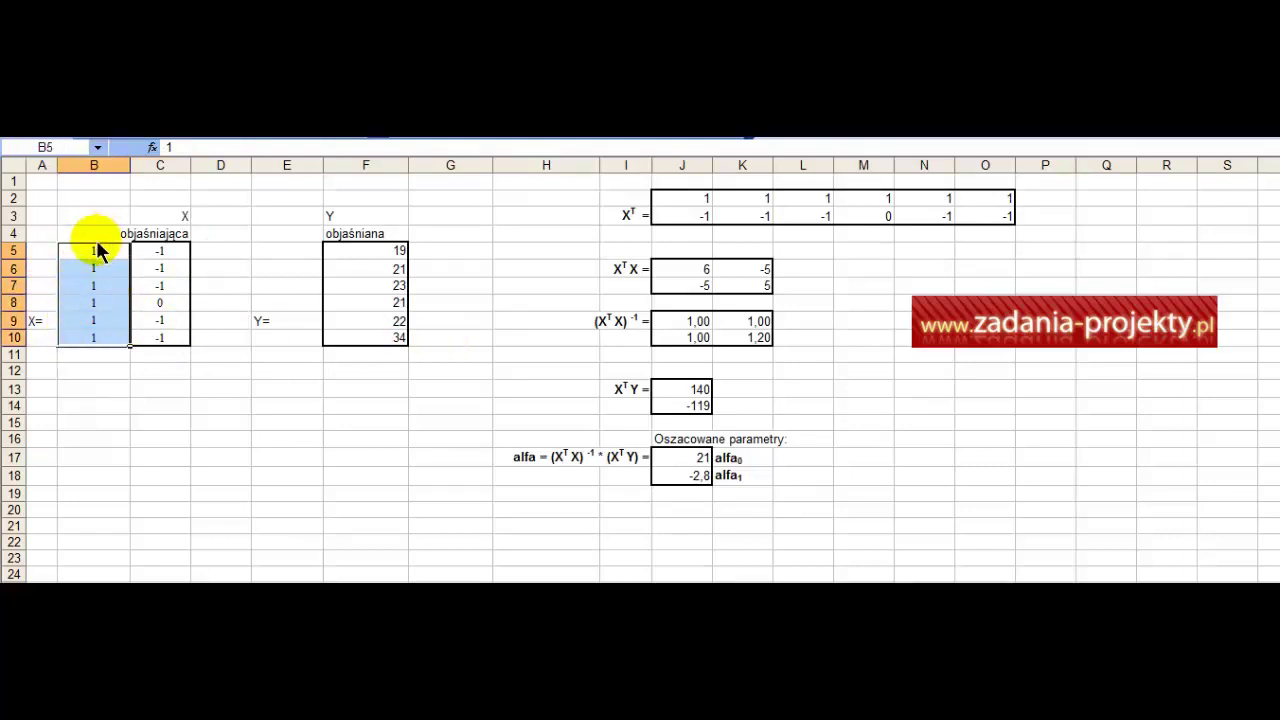
left_click_drag(97, 251, 100, 347)
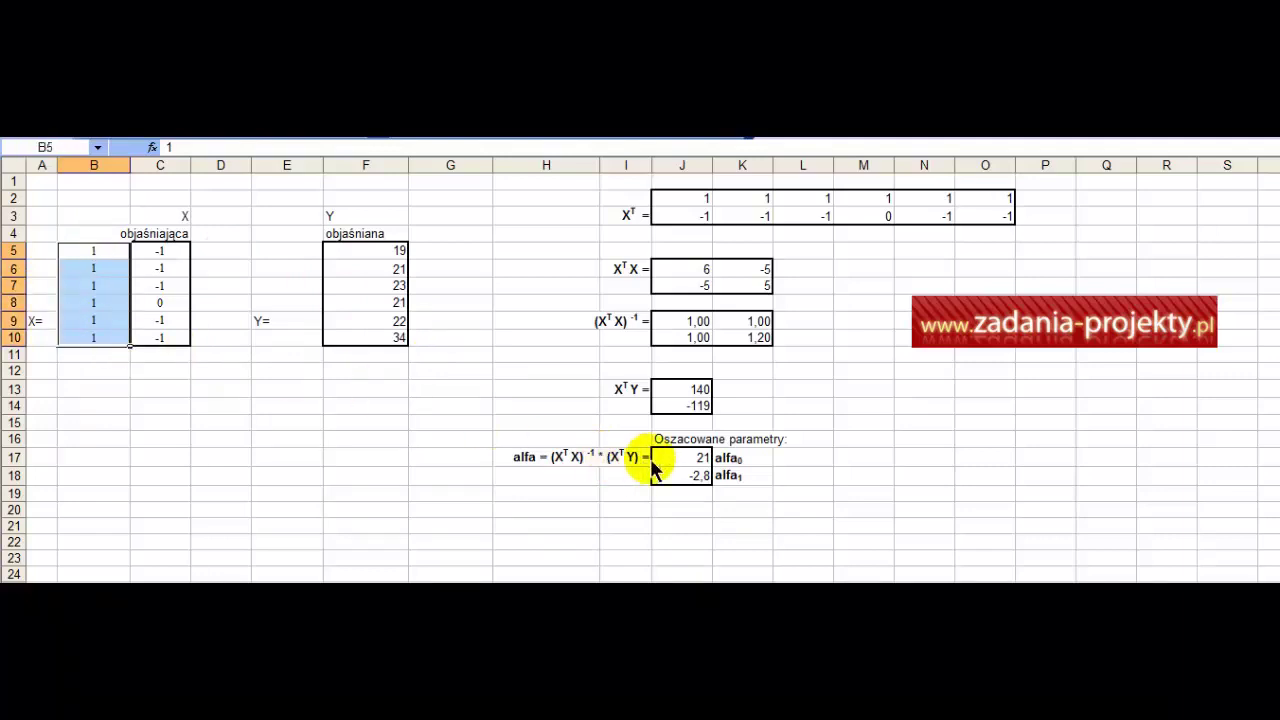
Relate alfa0 and alfa1 to the X columns, then highlight the Y values and the combined X–Y data
left_click(738, 457)
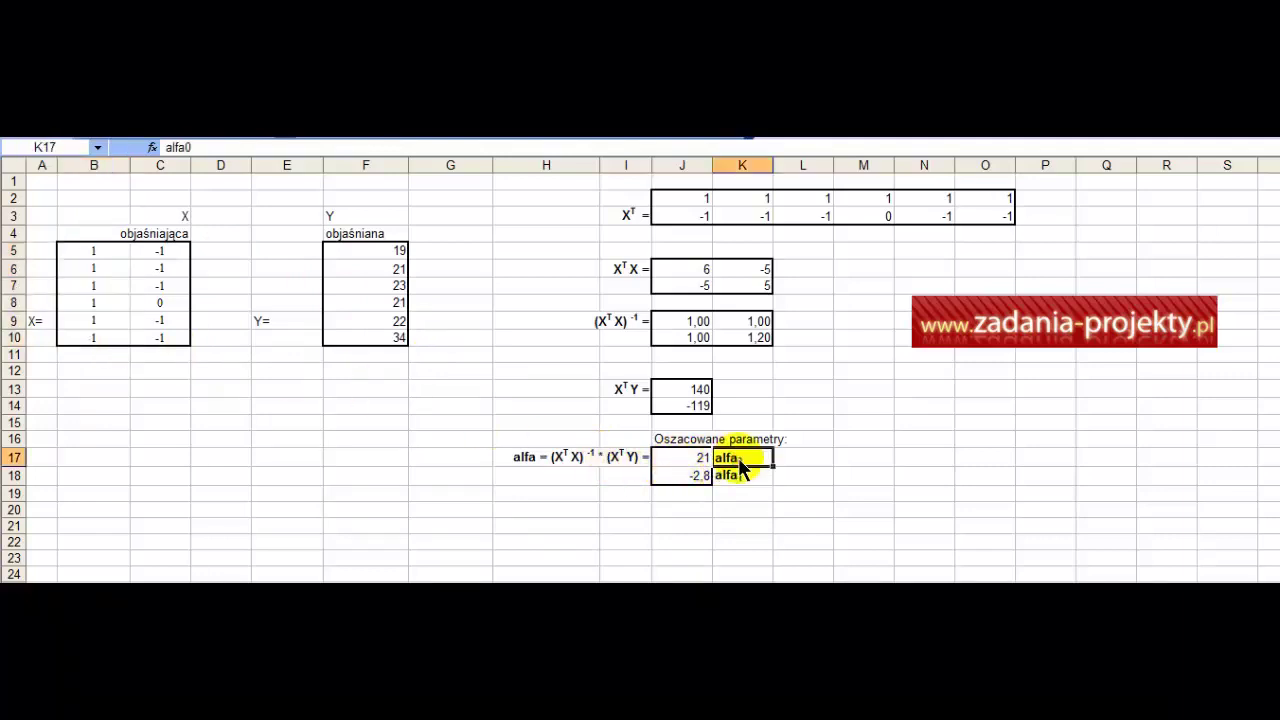
left_click_drag(173, 255, 174, 335)
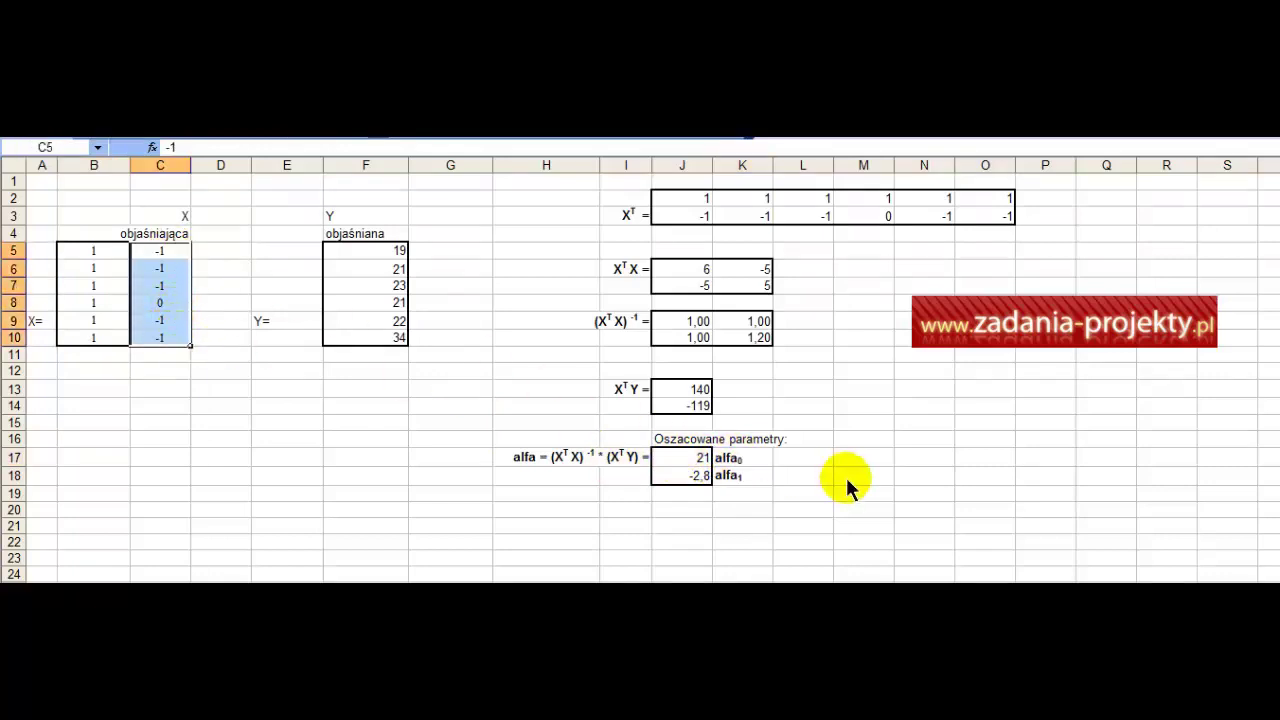
left_click(731, 477)
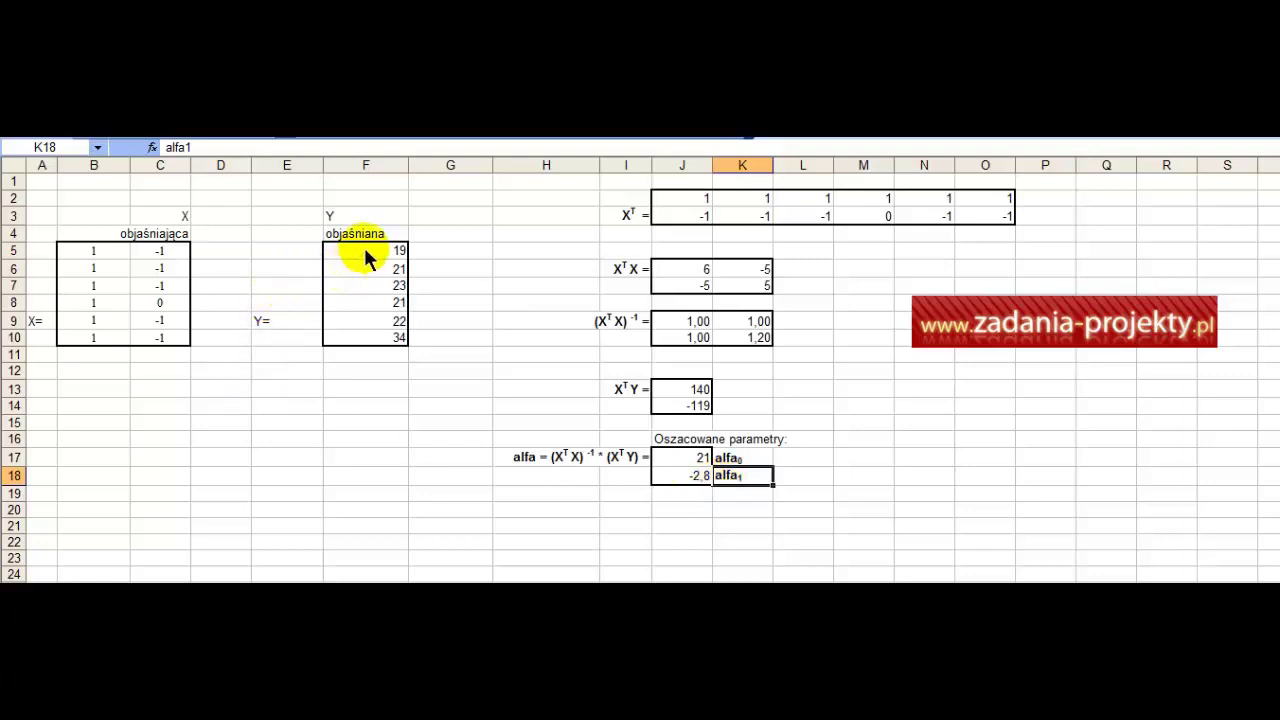
left_click_drag(364, 250, 364, 339)
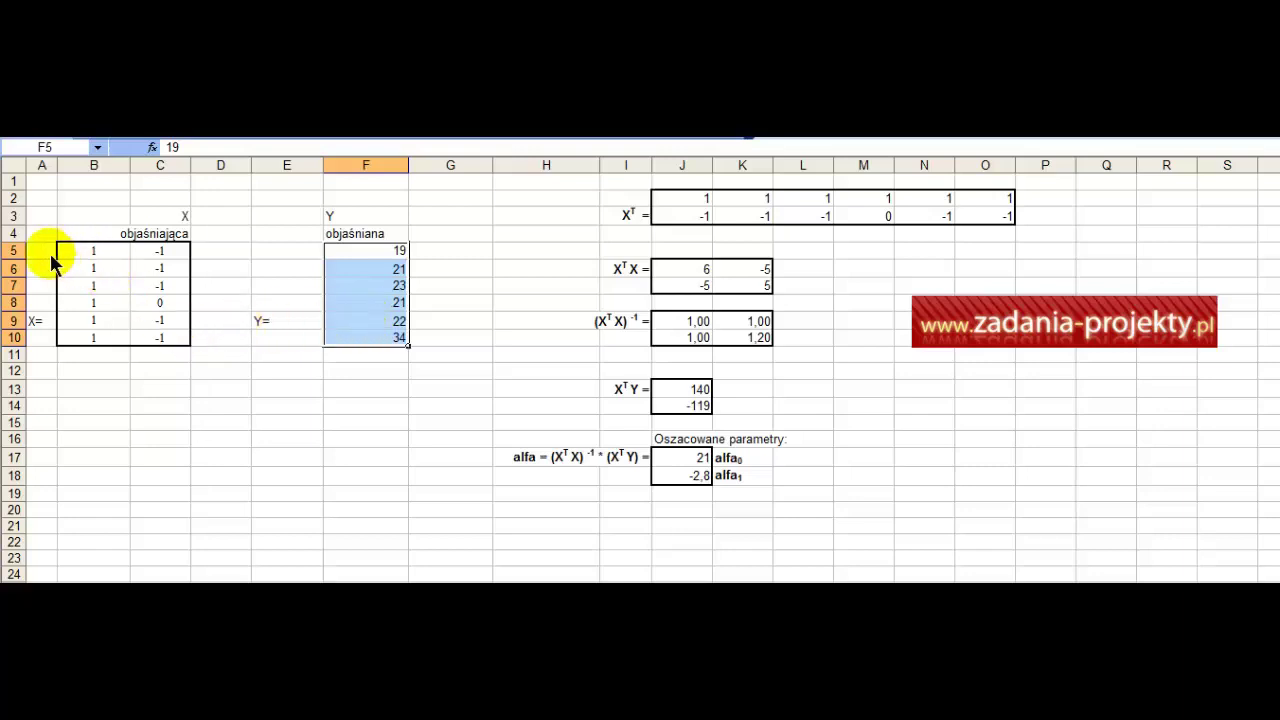
left_click_drag(52, 258, 339, 339)
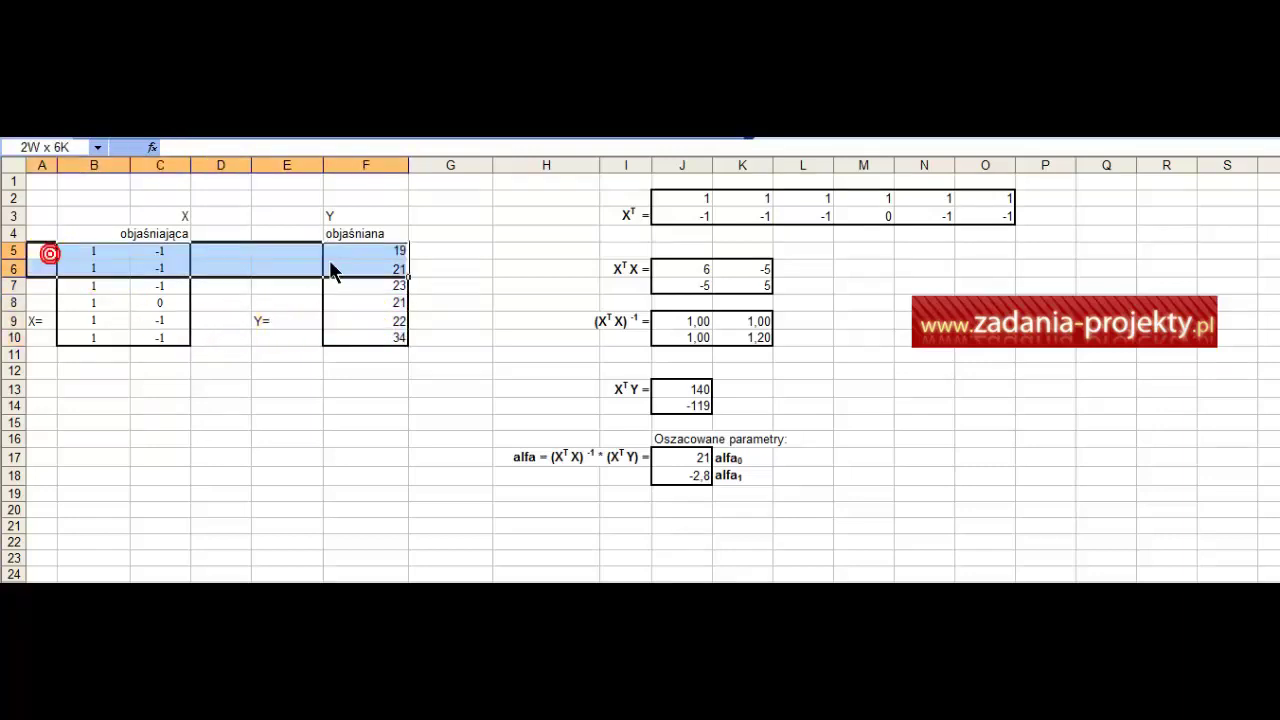
left_click(529, 460)
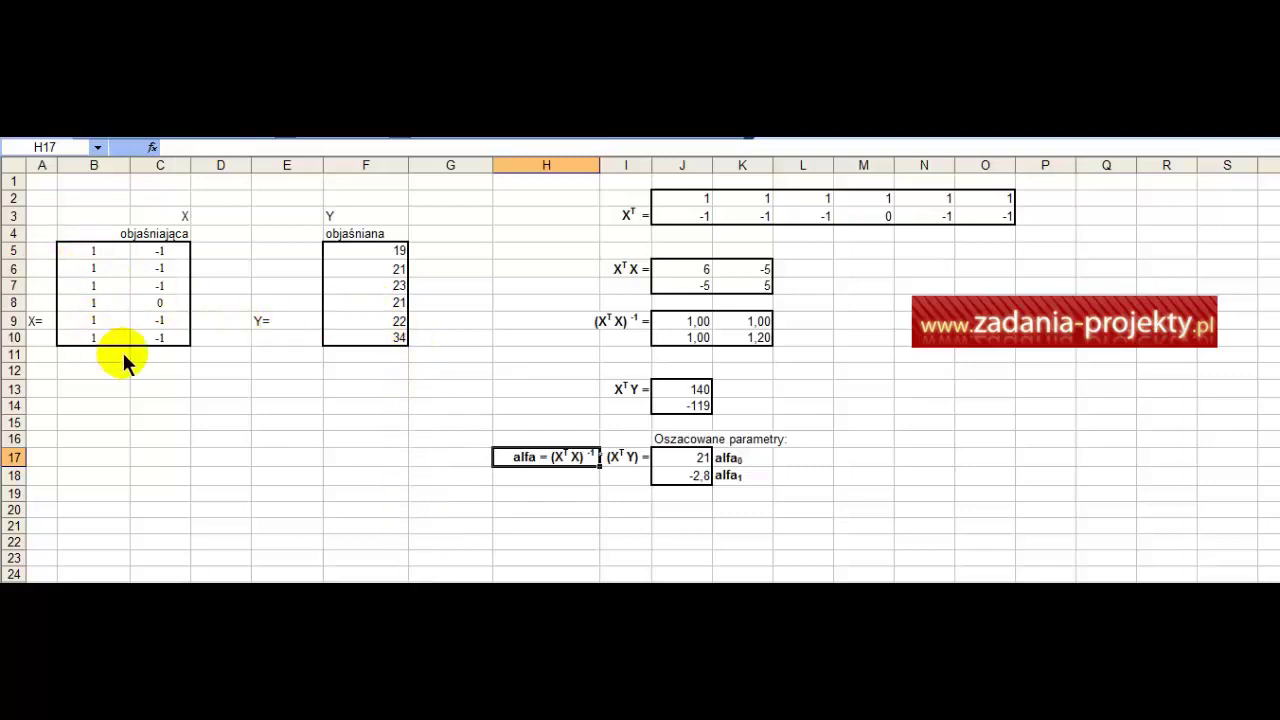
Label the X matrix size as 6x2 in C11 below it
left_click(159, 354)
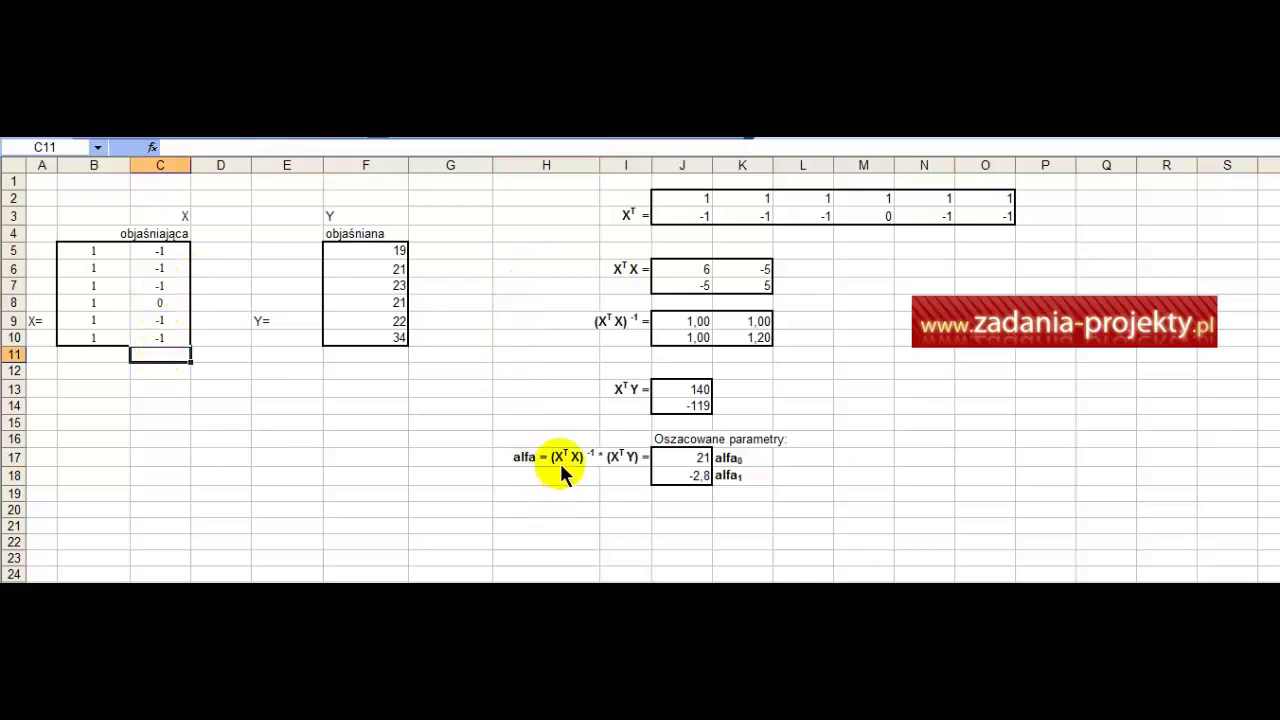
left_click_drag(78, 250, 165, 343)
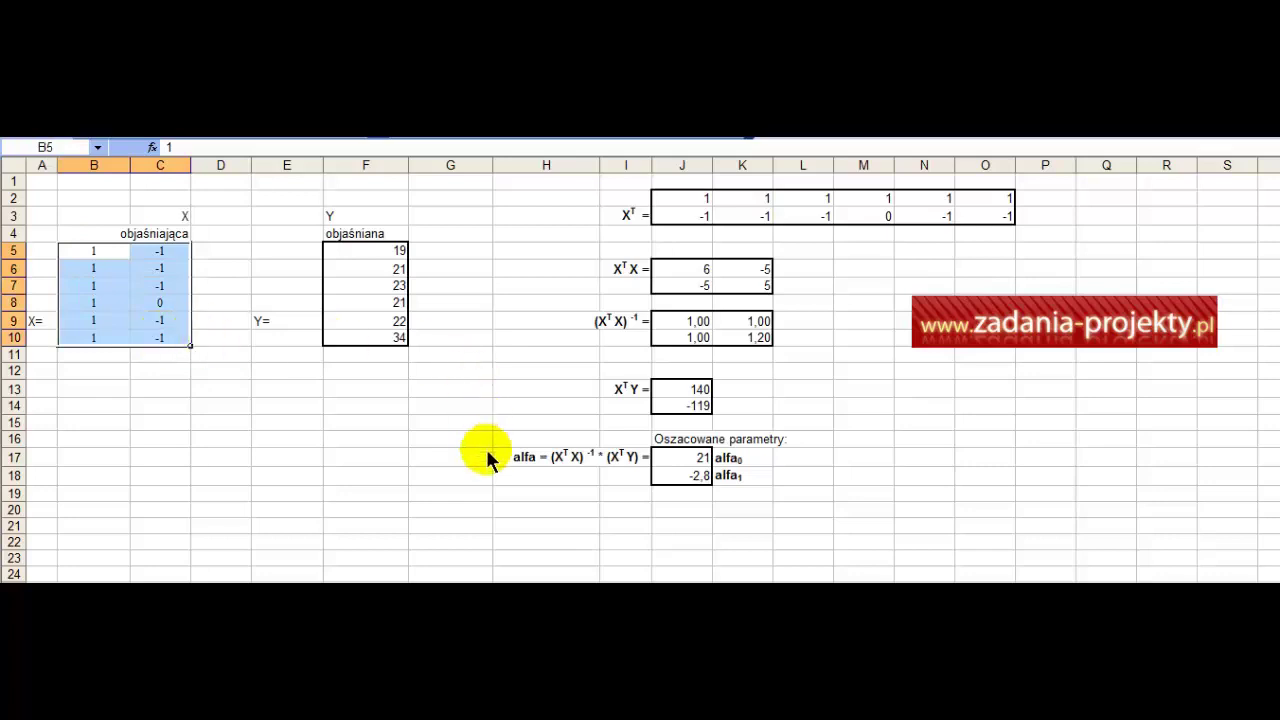
left_click(615, 216)
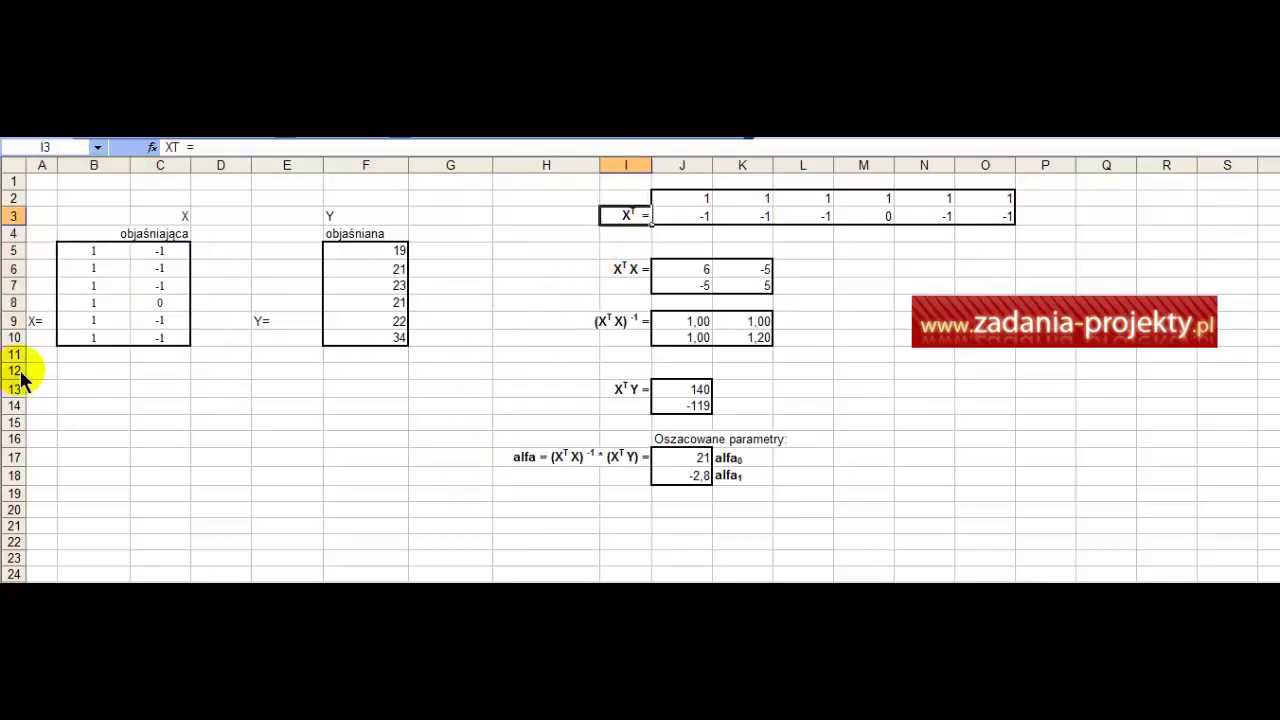
mouse_move(94, 250)
left_mouse_down()
mouse_move(175, 304)
mouse_move(175, 345)
mouse_move(103, 258)
left_mouse_up()
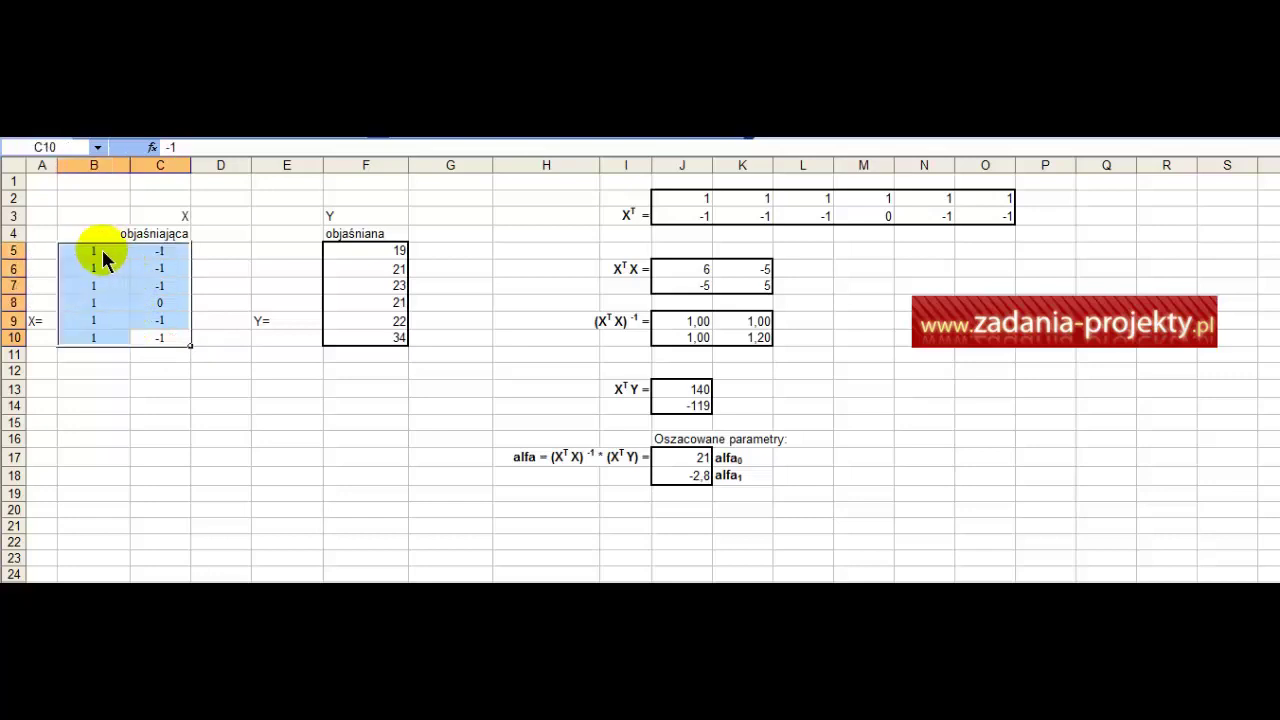
left_click(160, 358)
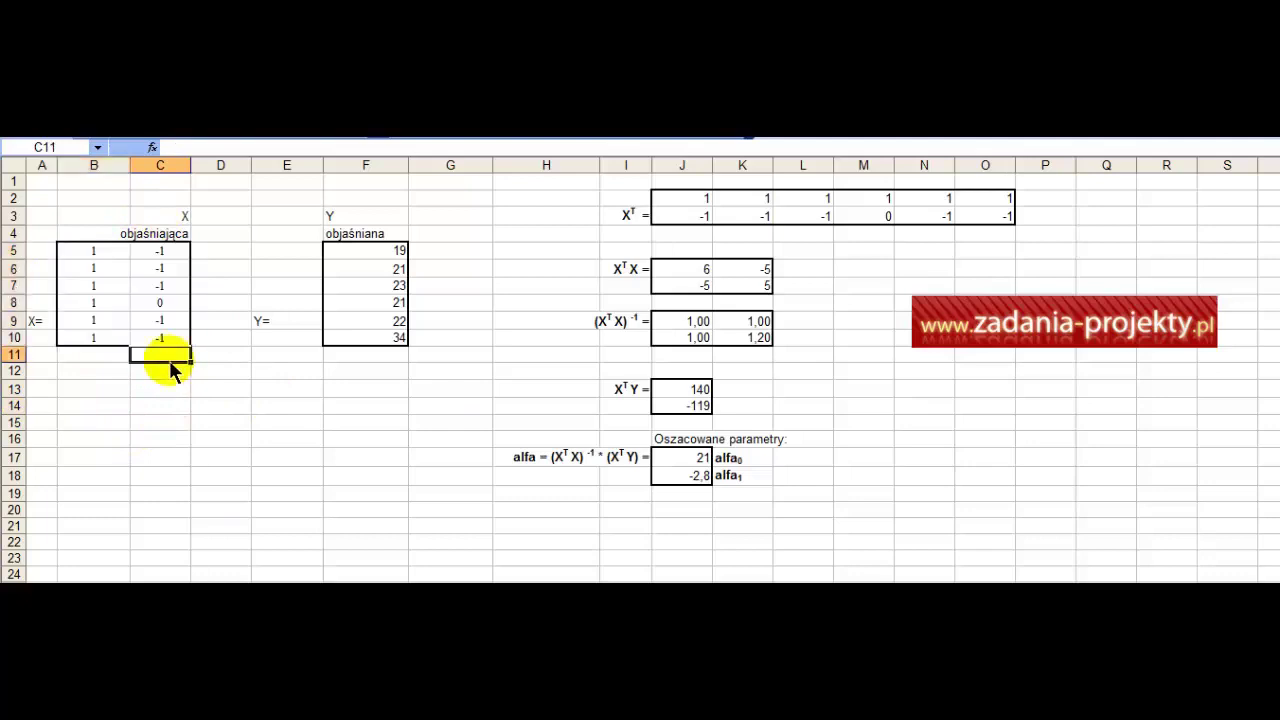
type("6x2")
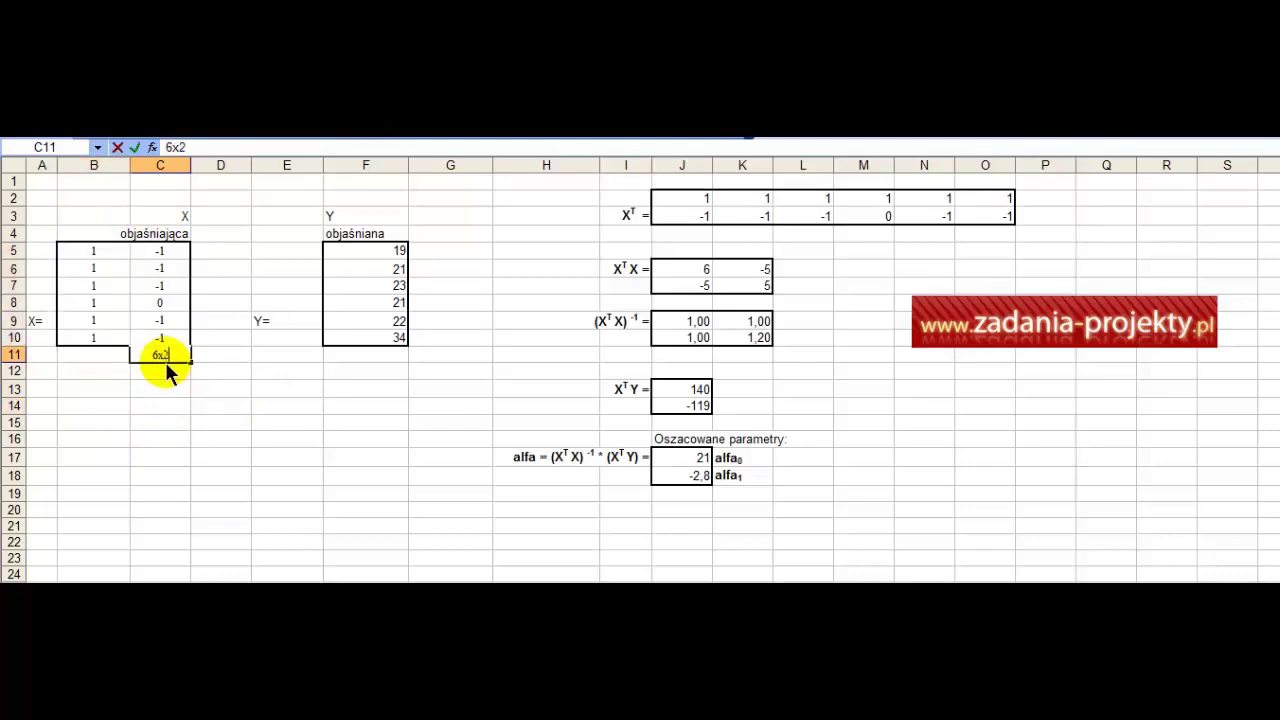
left_click(977, 236)
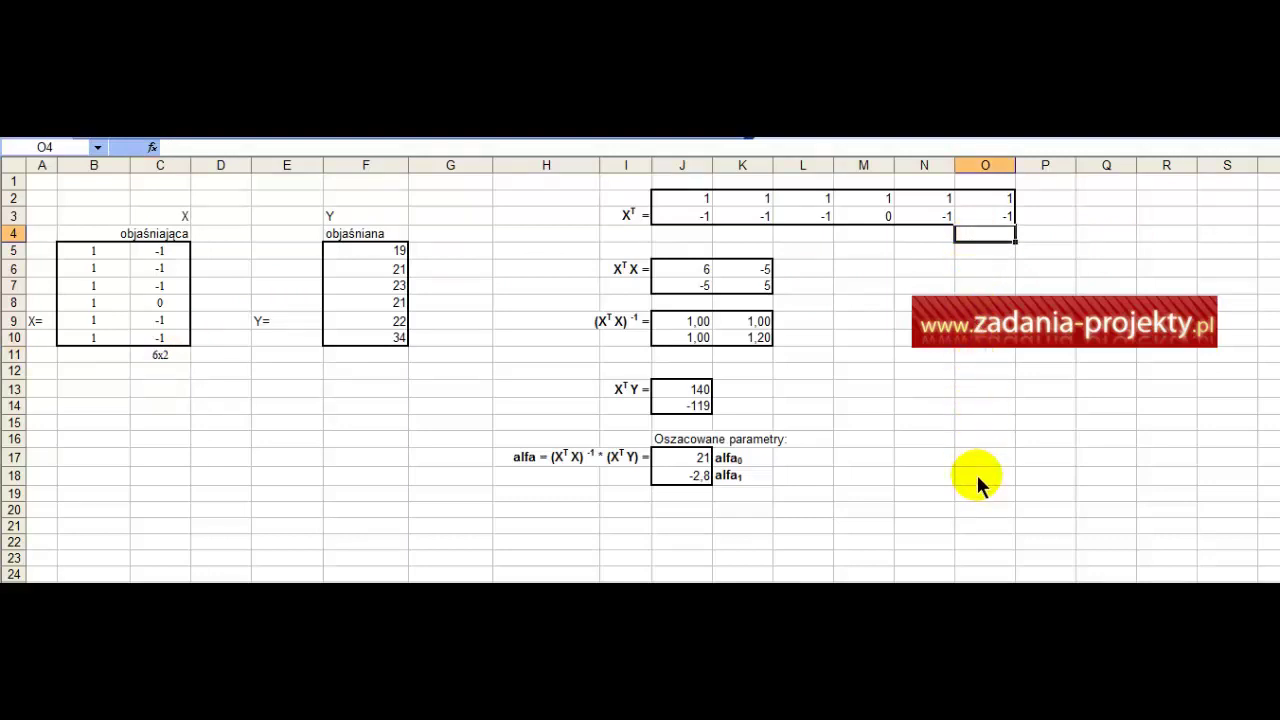
Note 2x6 under the transposed matrix in O4 and select the Xᵀ range J2:O3
type("2x6")
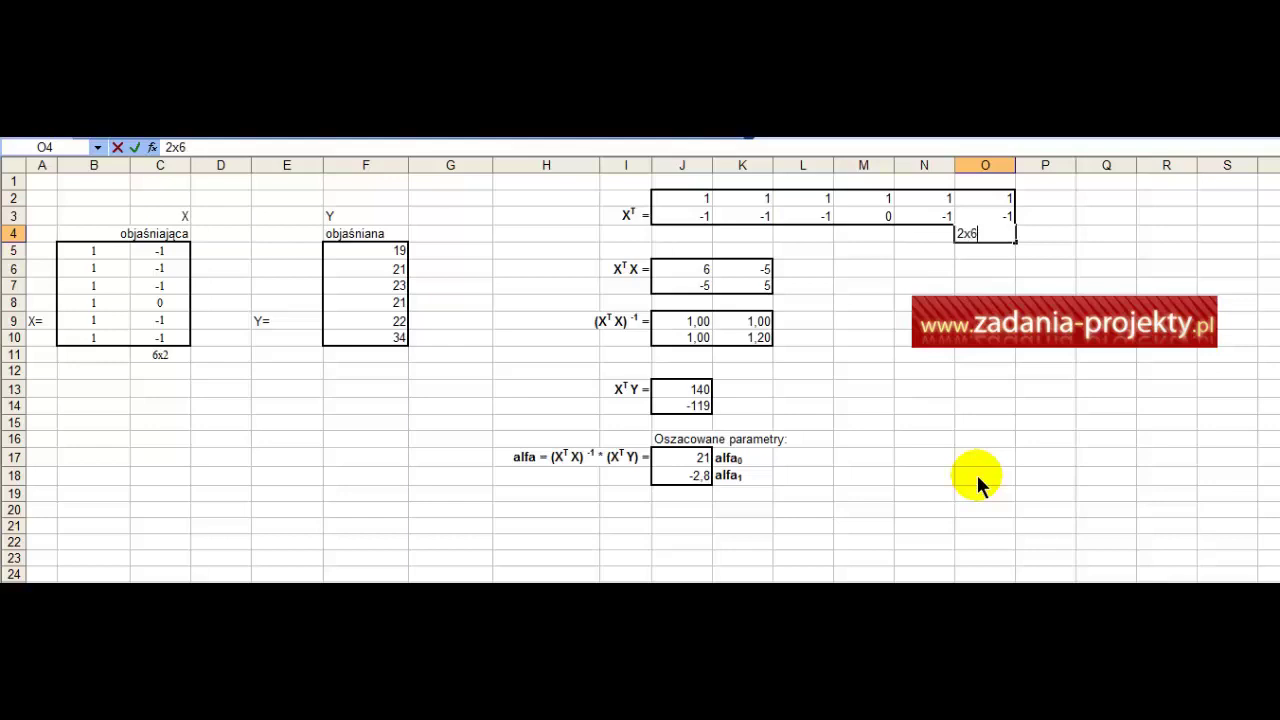
left_click(977, 483)
left_click(992, 232)
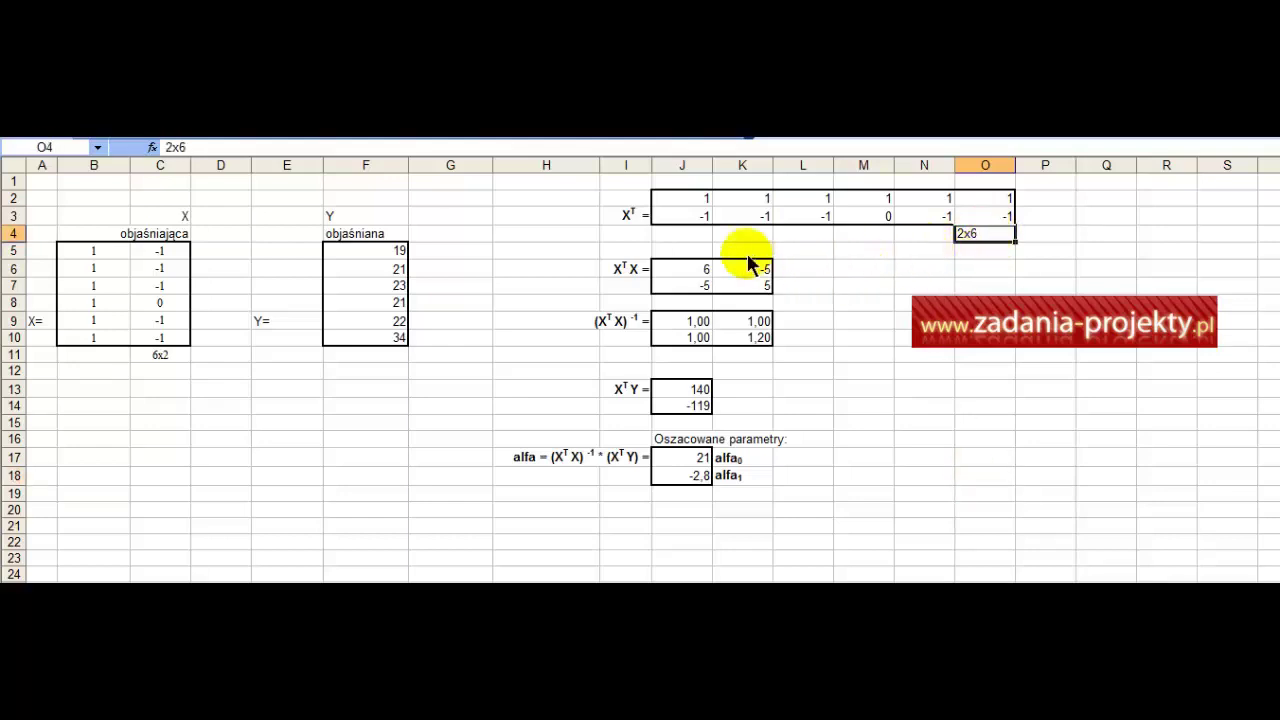
left_click(674, 197)
left_click_drag(674, 199, 966, 197)
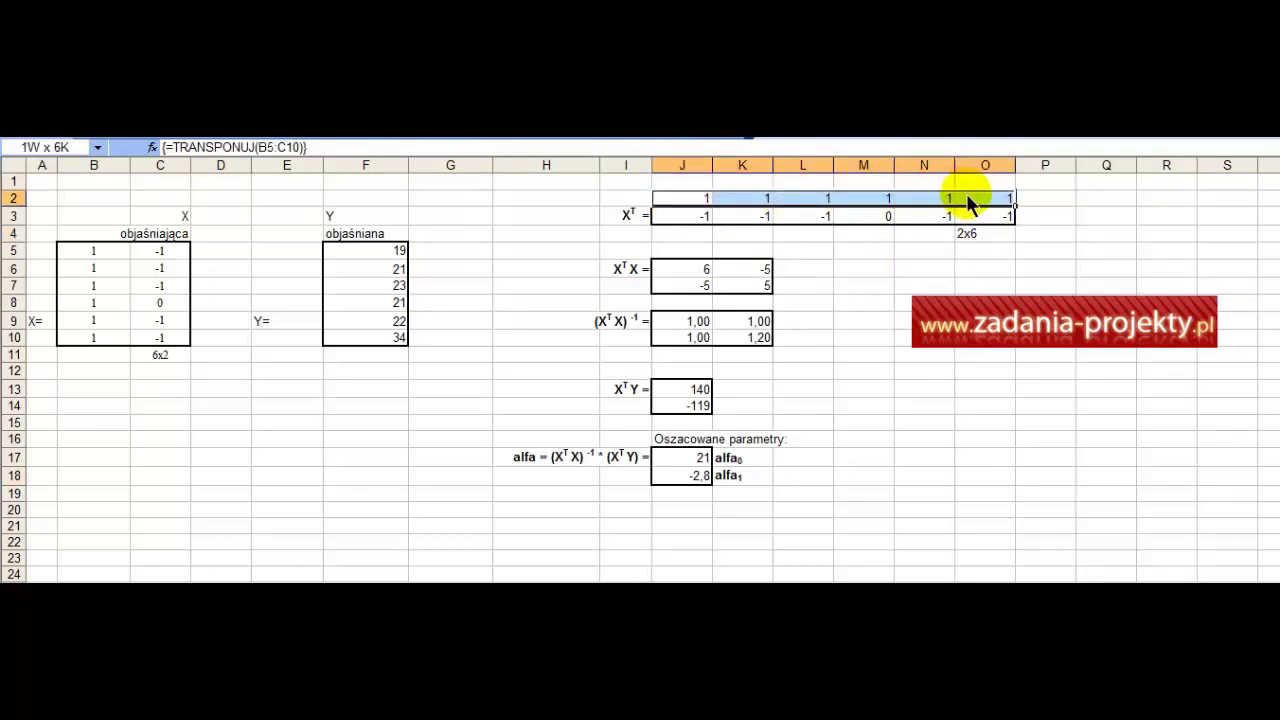
left_click_drag(966, 197, 966, 222)
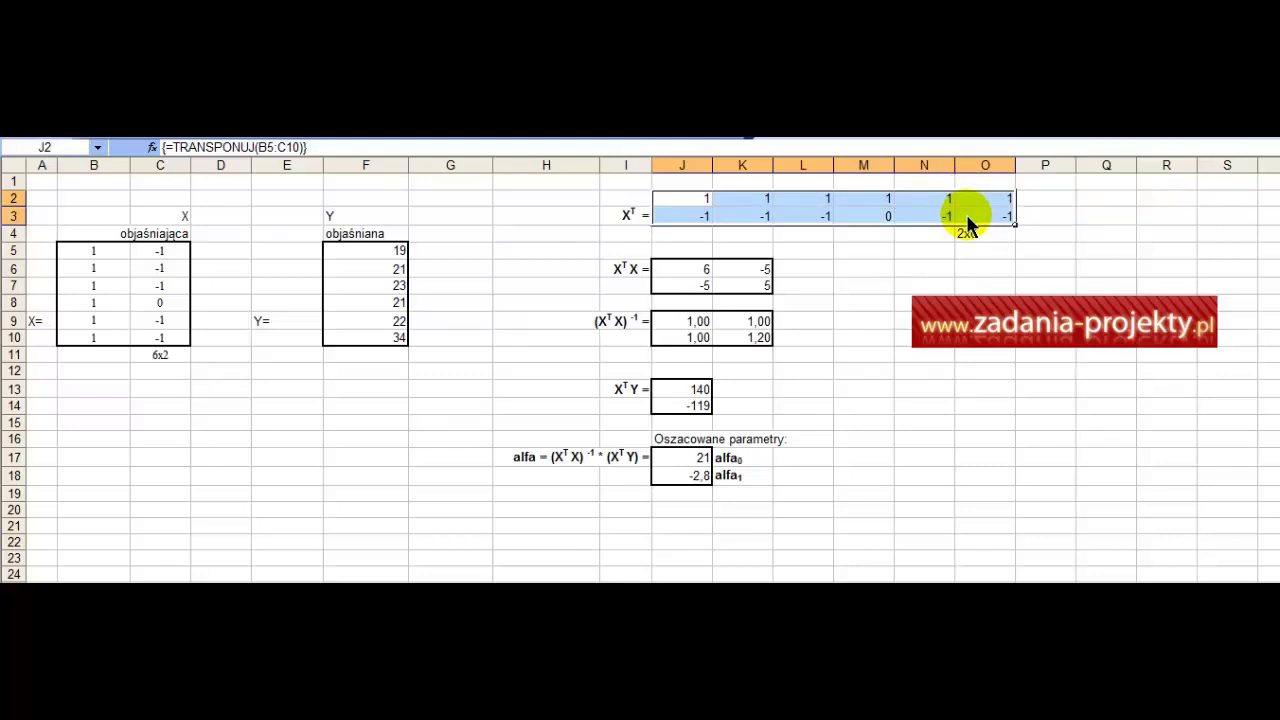
Rebuild J2:O3 as the array formula {=TRANSPONUJ(B5:C10)}
key("Delete")
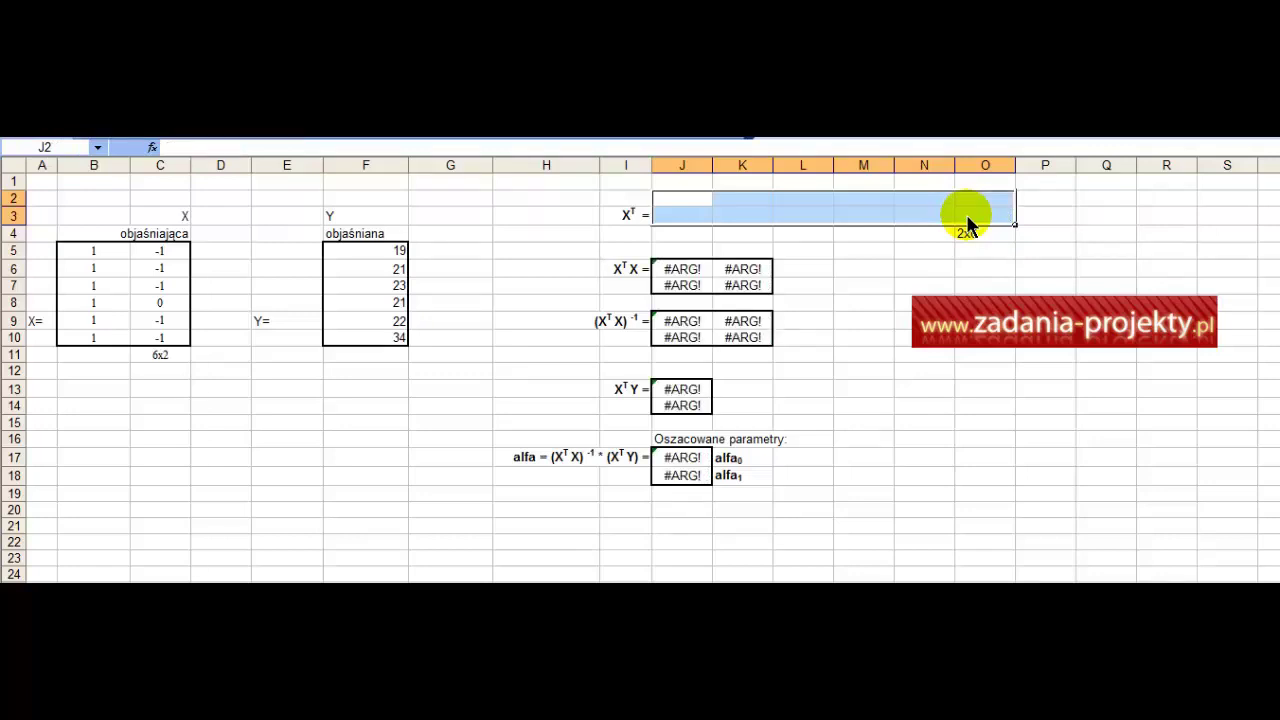
type("=tra")
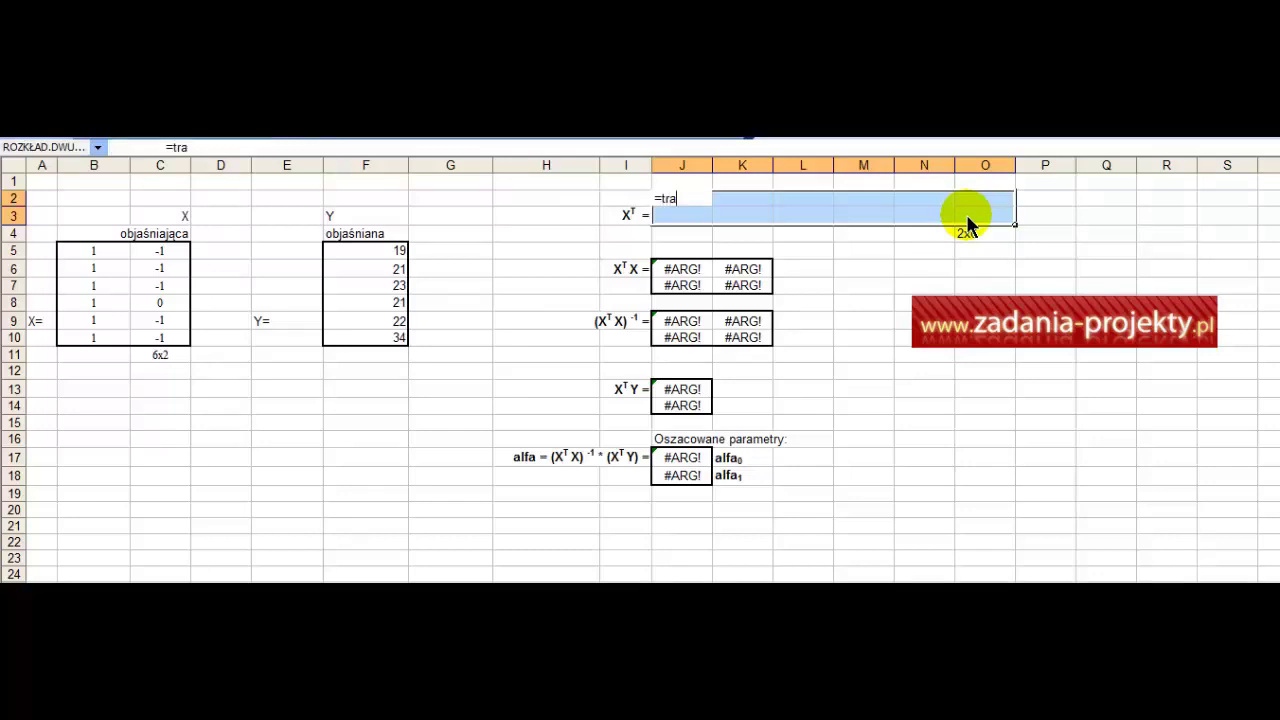
type("nsponuj")
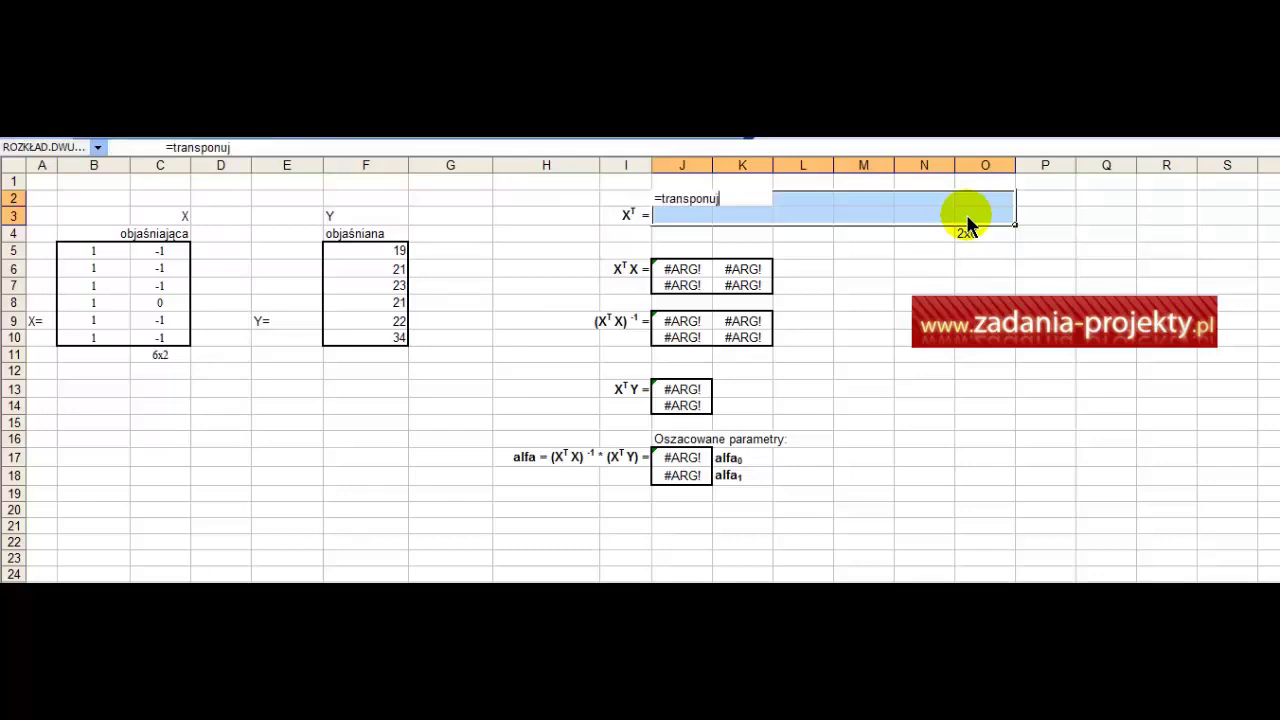
type("(")
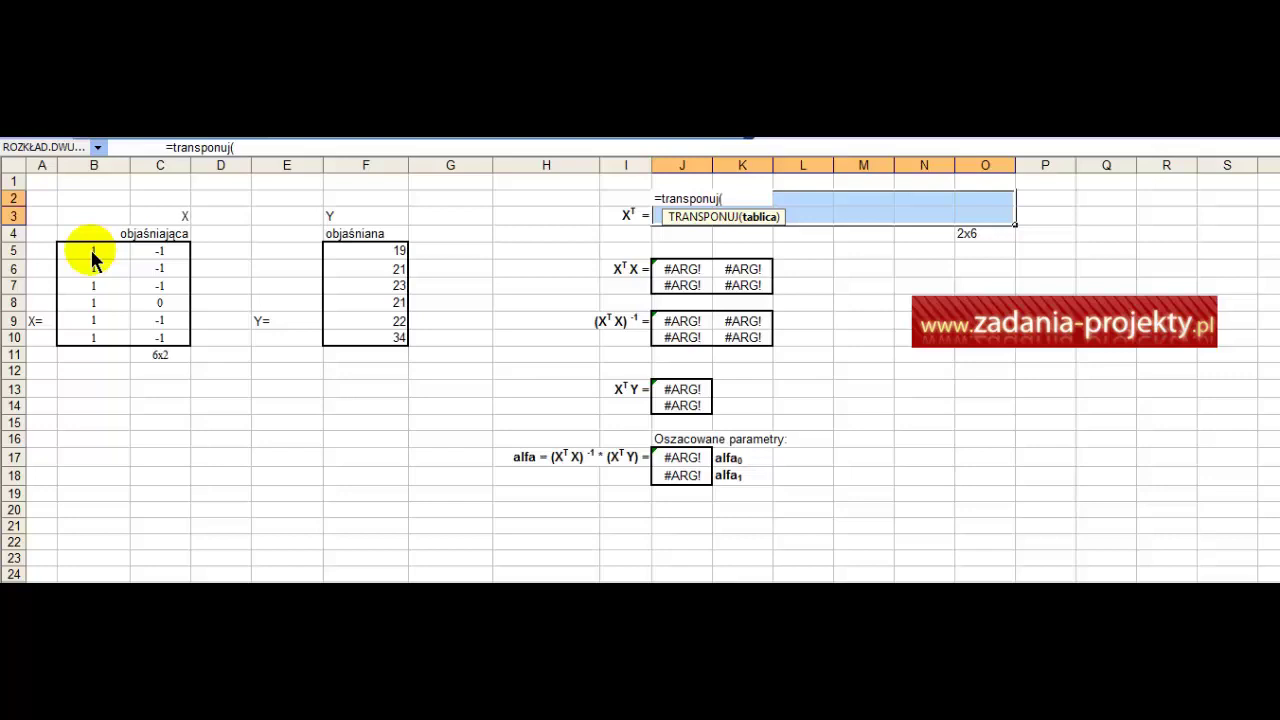
left_click_drag(93, 257, 142, 340)
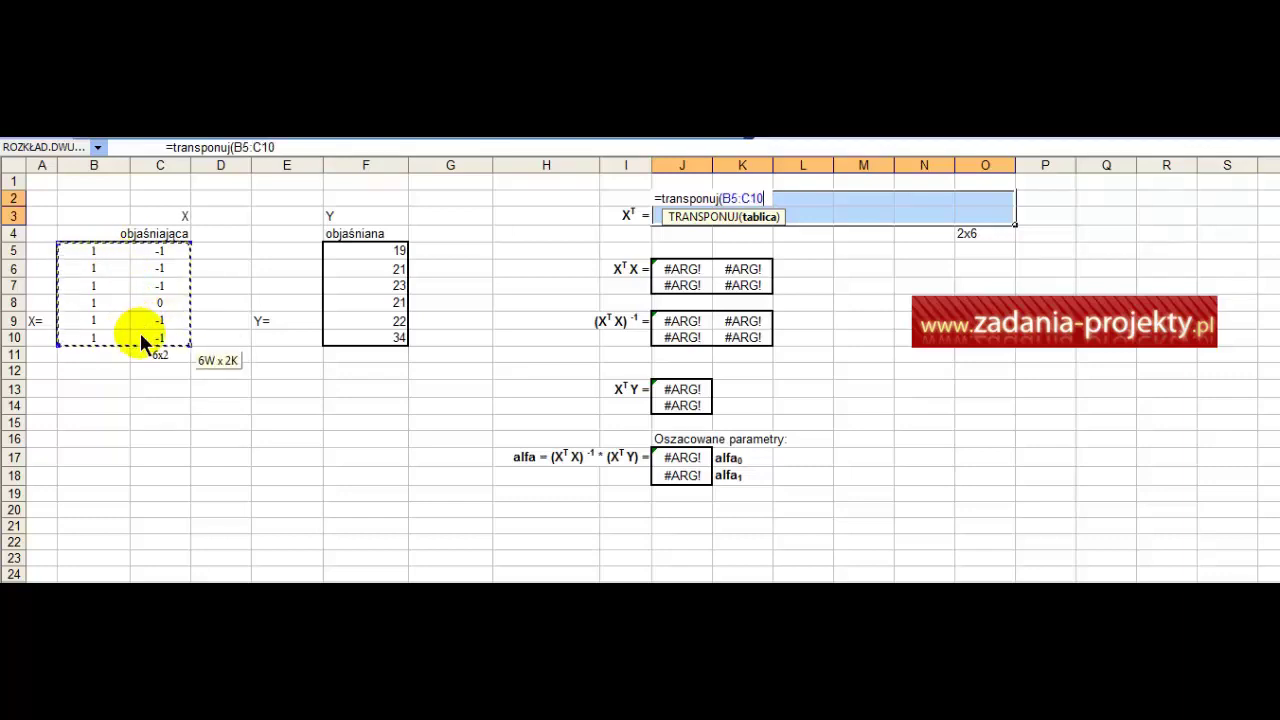
left_click_drag(142, 340, 142, 340)
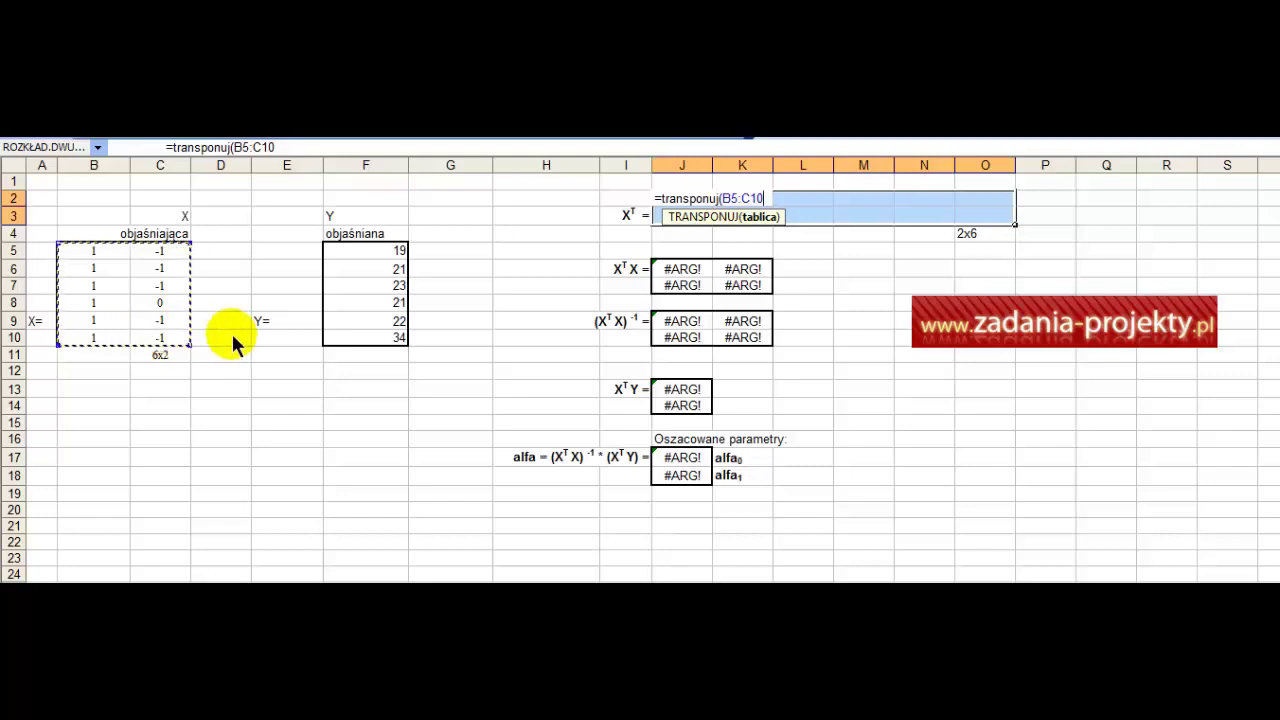
key("ctrl+shift+Return")
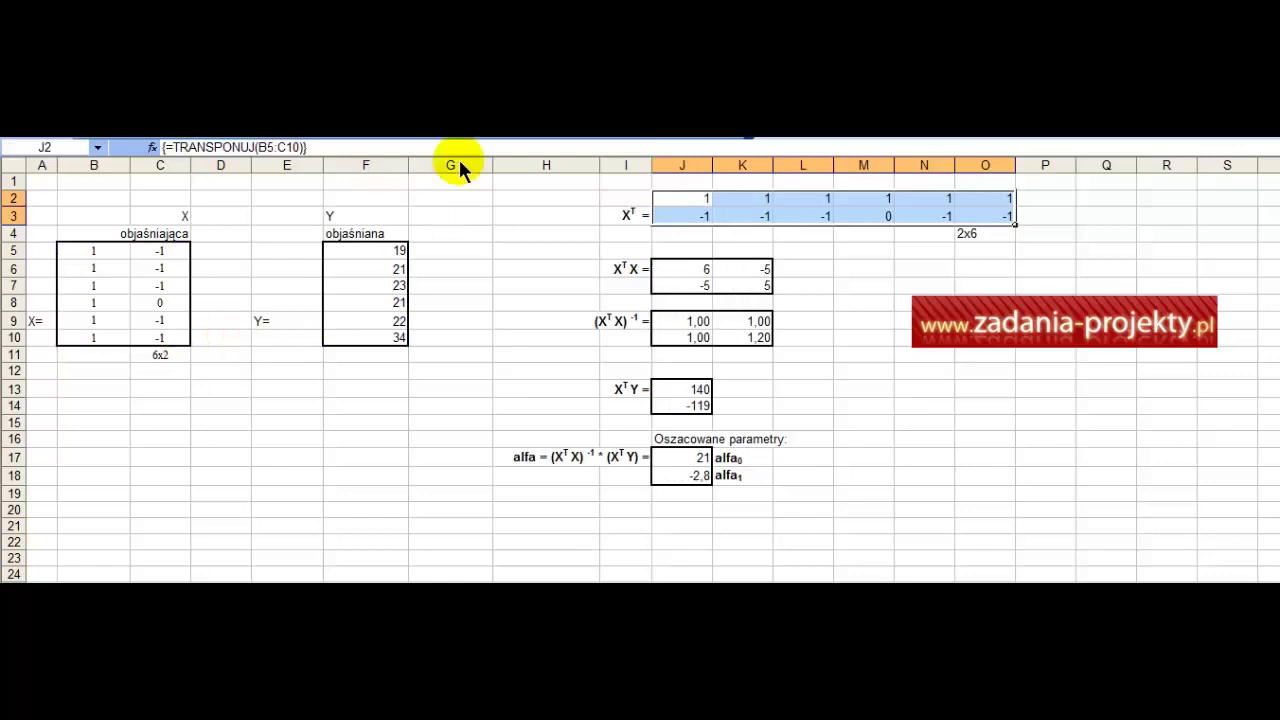
left_click(804, 199)
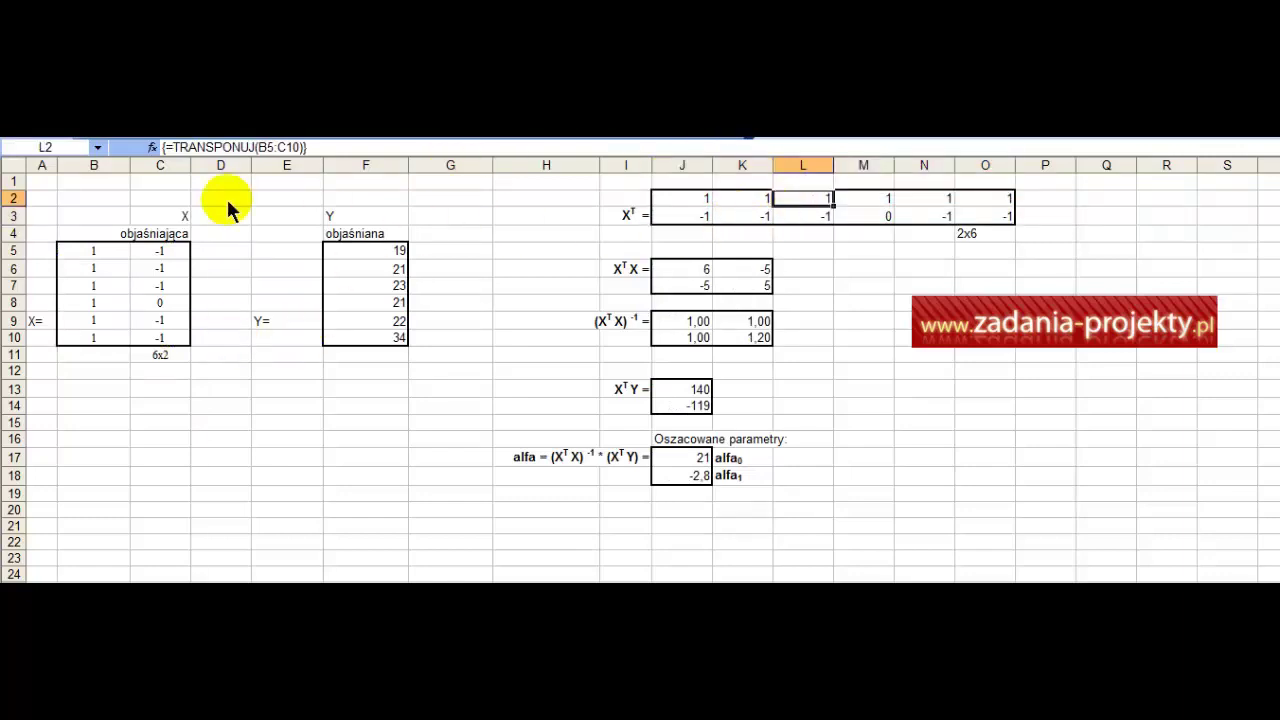
left_click(163, 147)
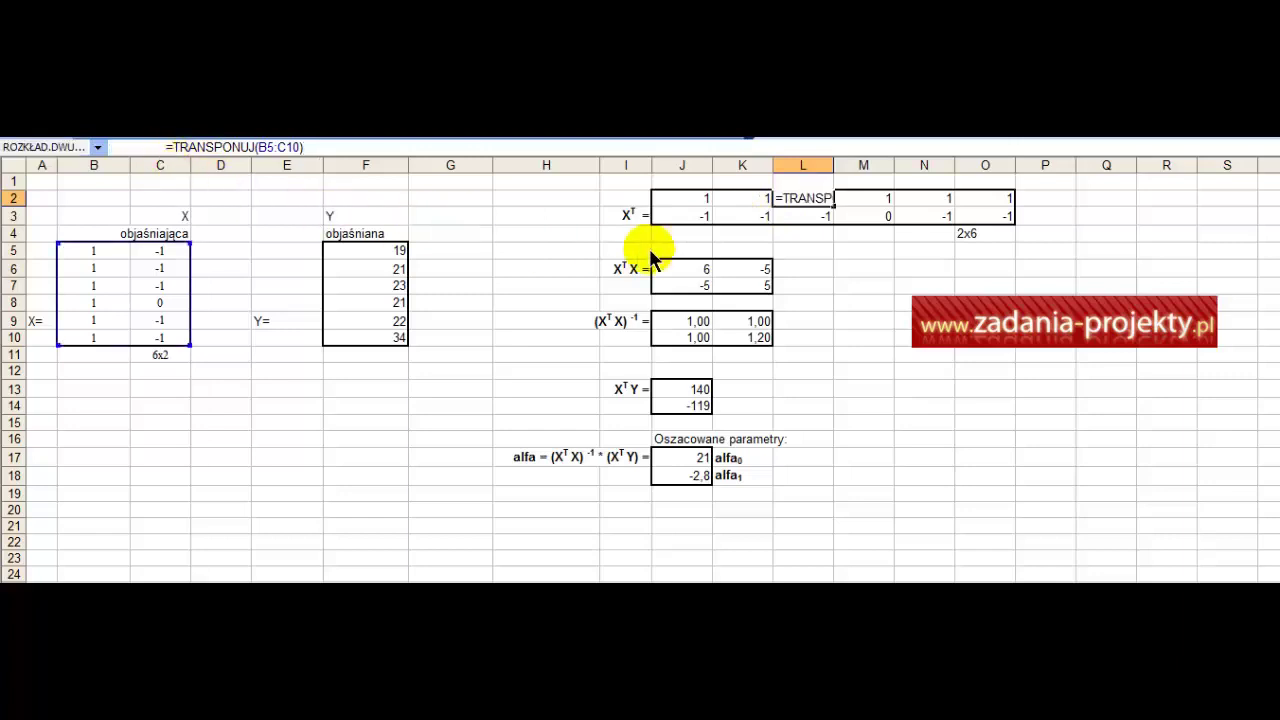
key("ctrl+shift+Return")
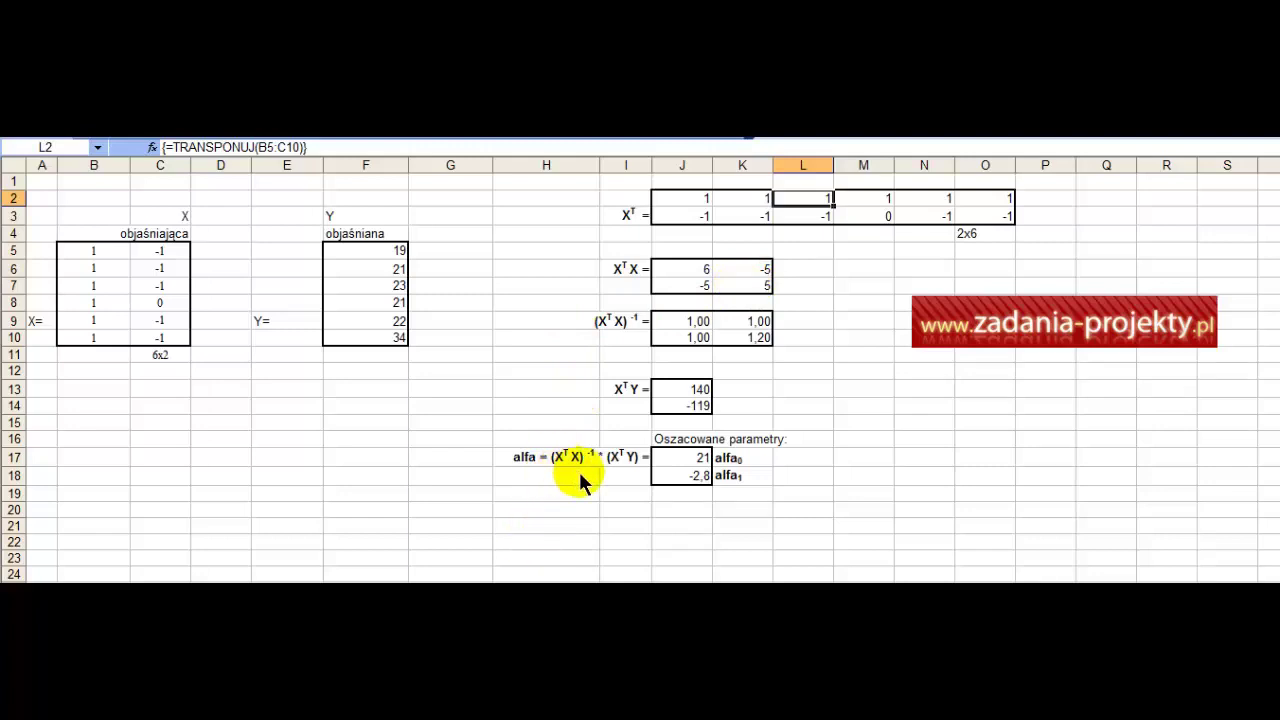
left_click(665, 276)
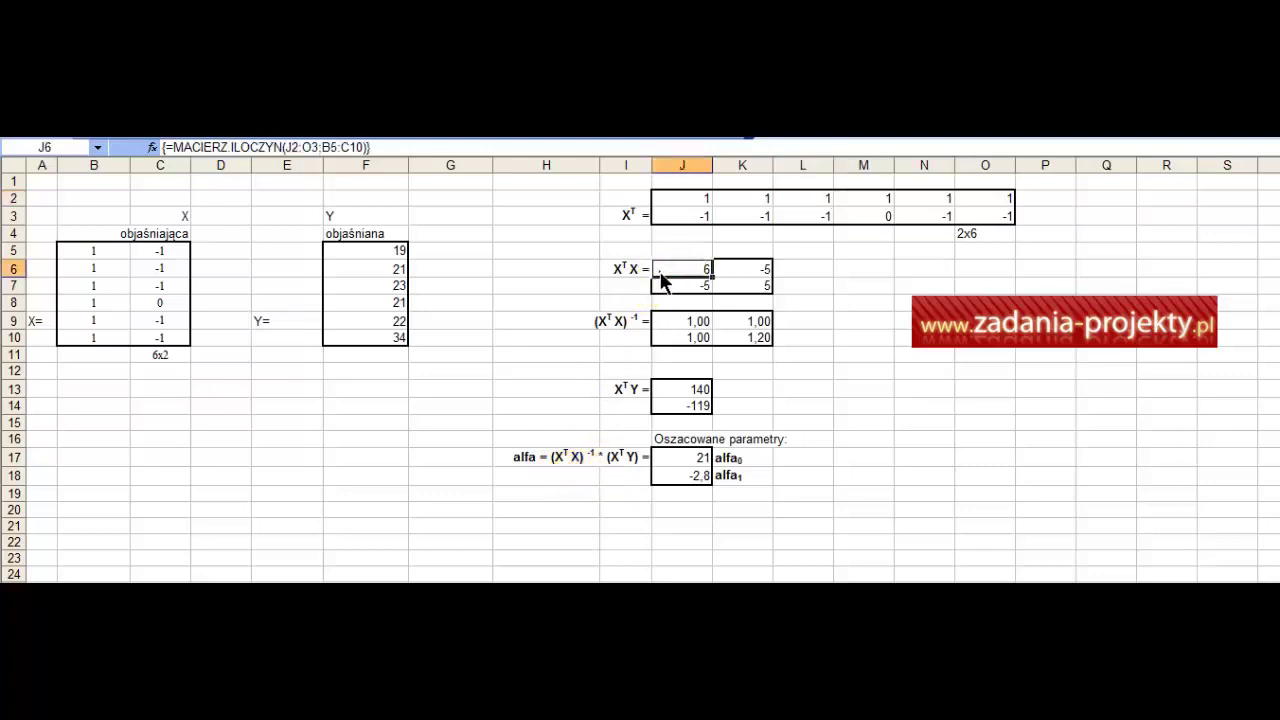
double_click(665, 276)
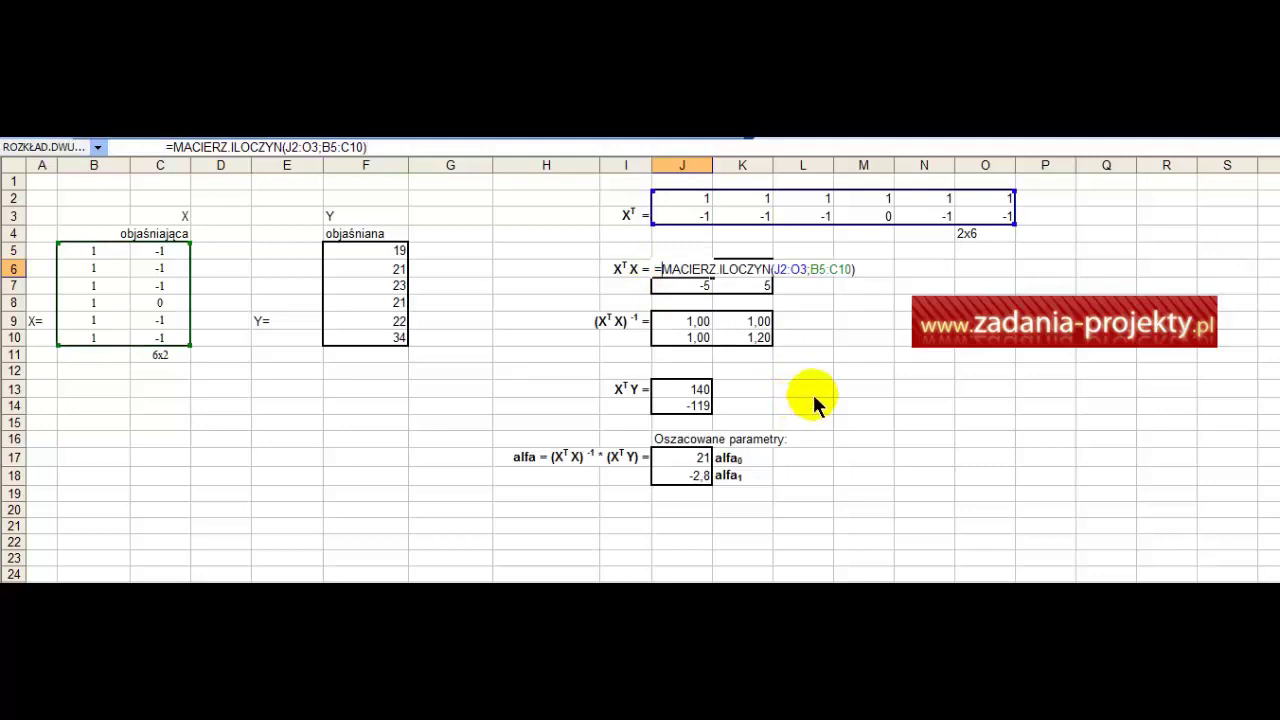
key("ctrl+shift+Return")
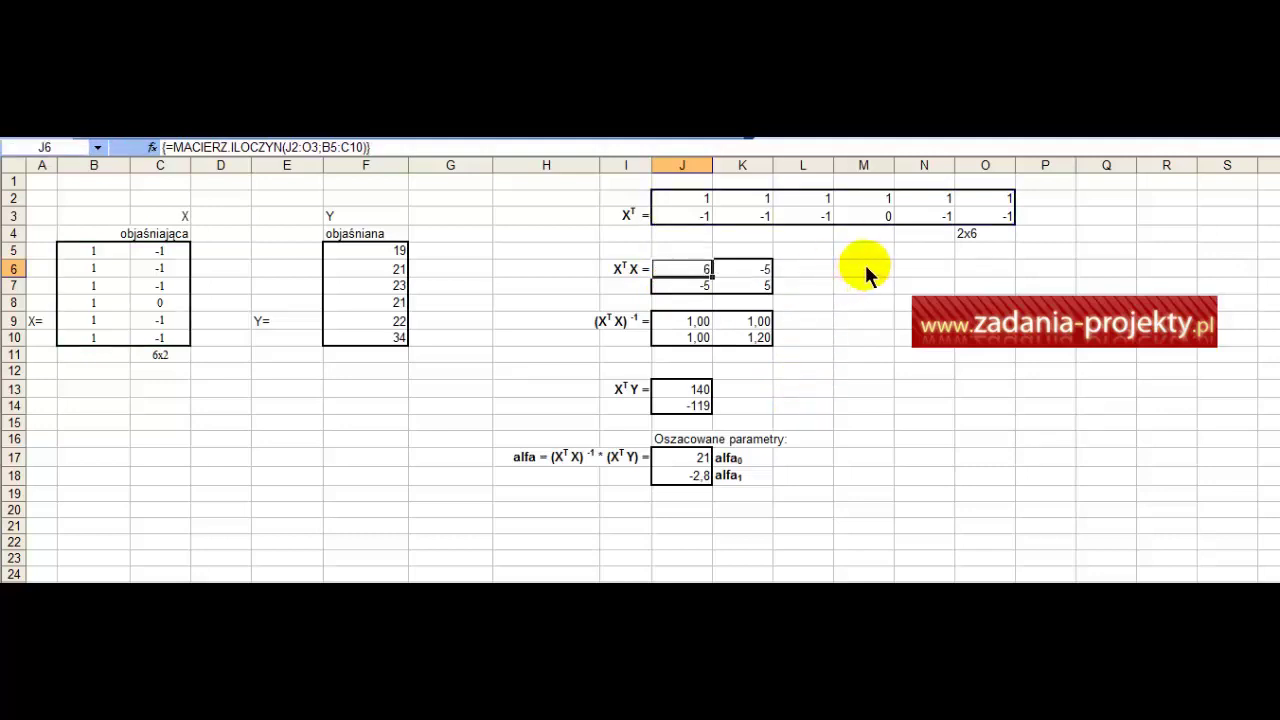
left_click(866, 267)
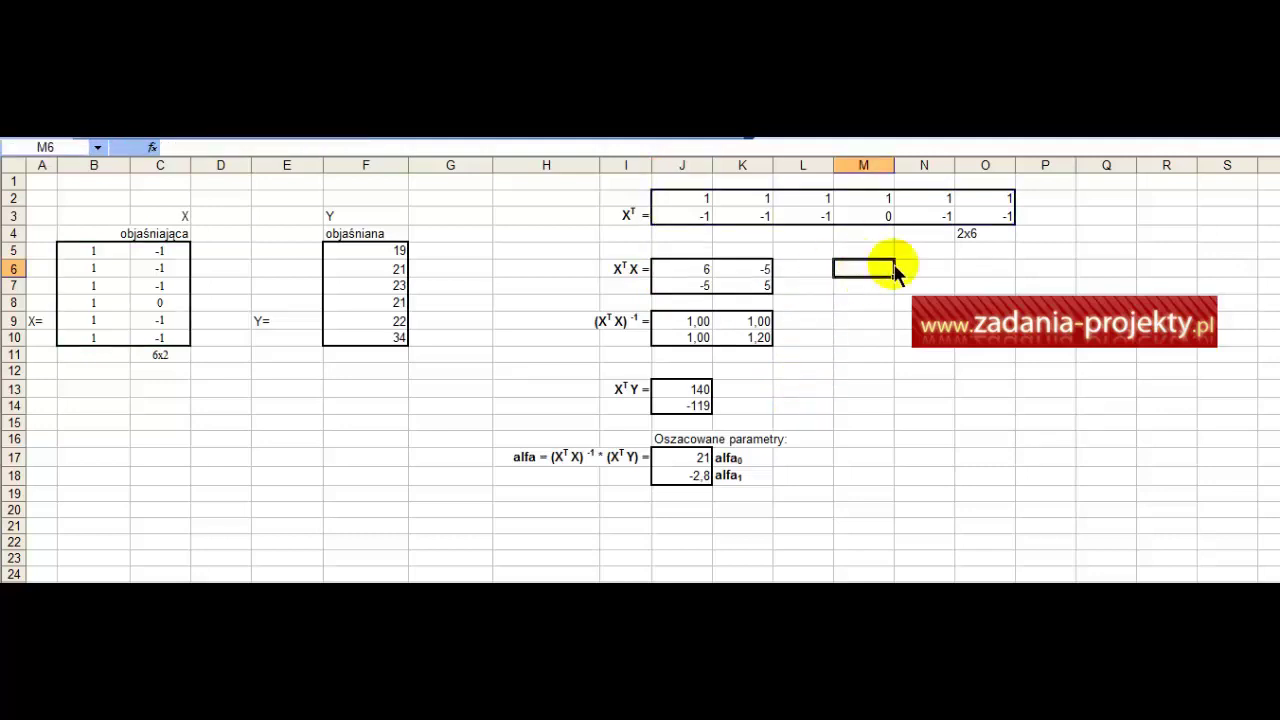
Write the dimension note 2x6 * 6x2 = 2x2 across M6:Q6
type("2x6")
left_click(896, 269)
type("=")
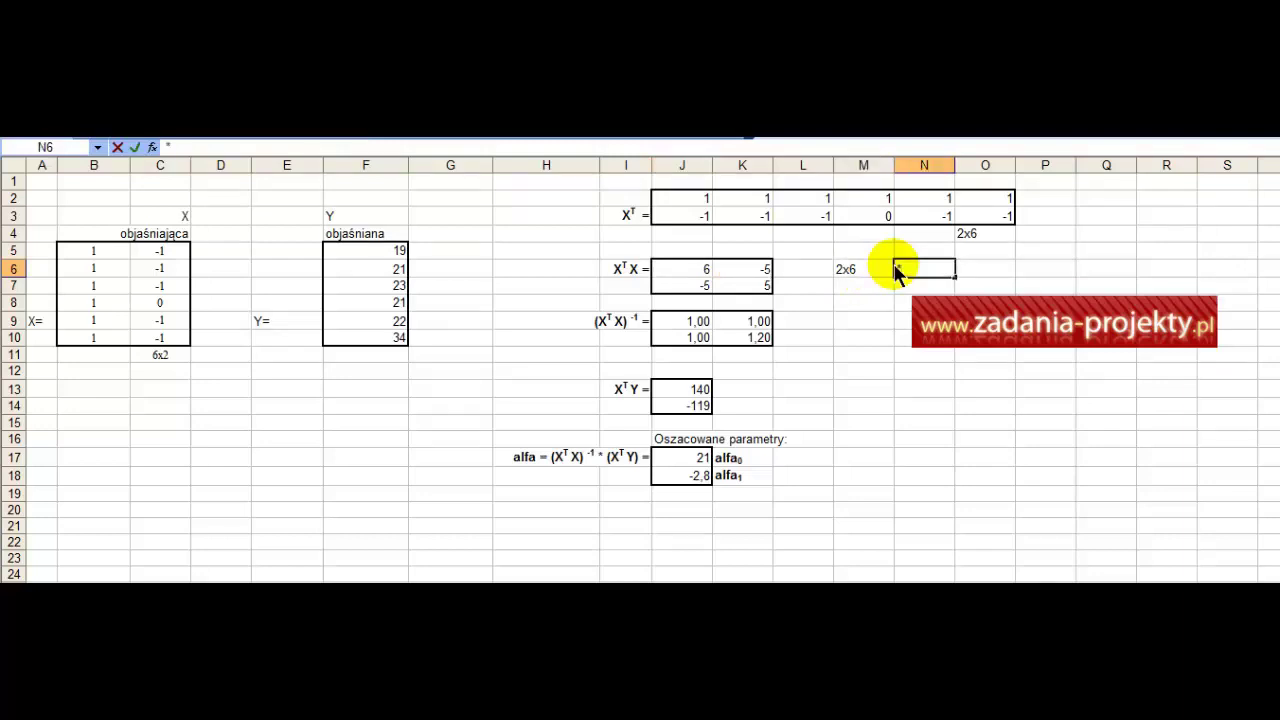
key("Tab")
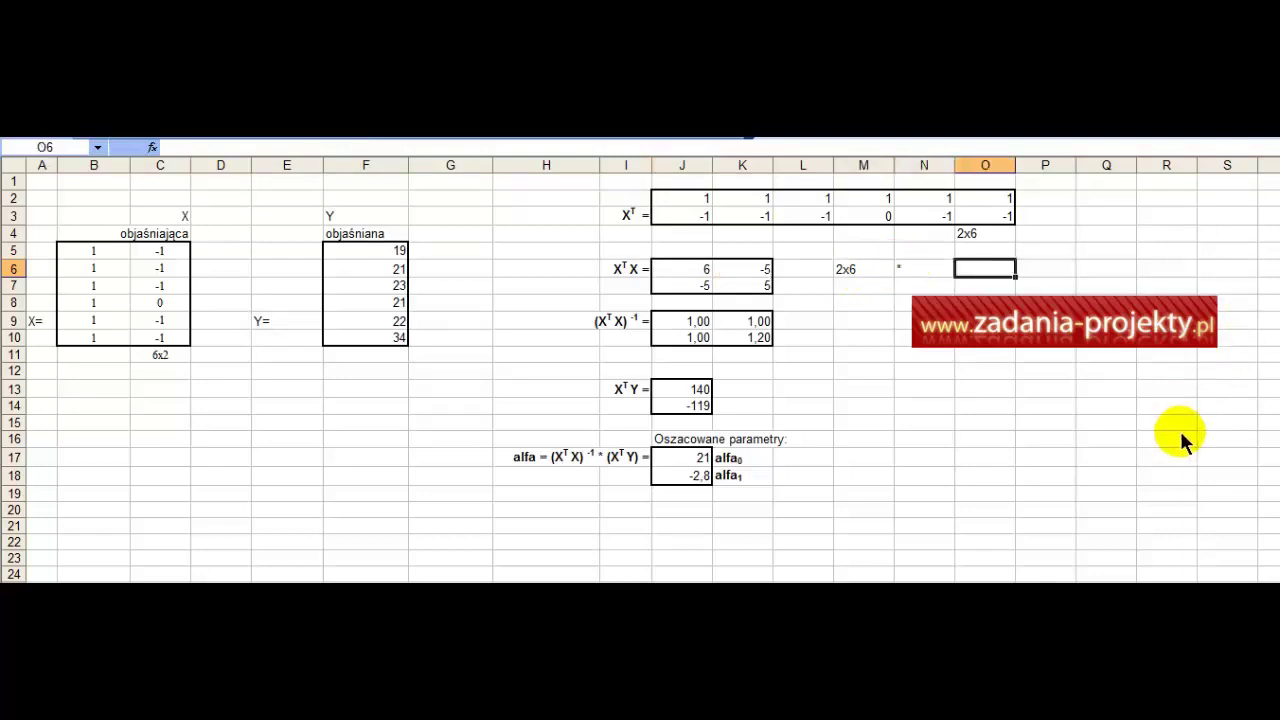
type("6x")
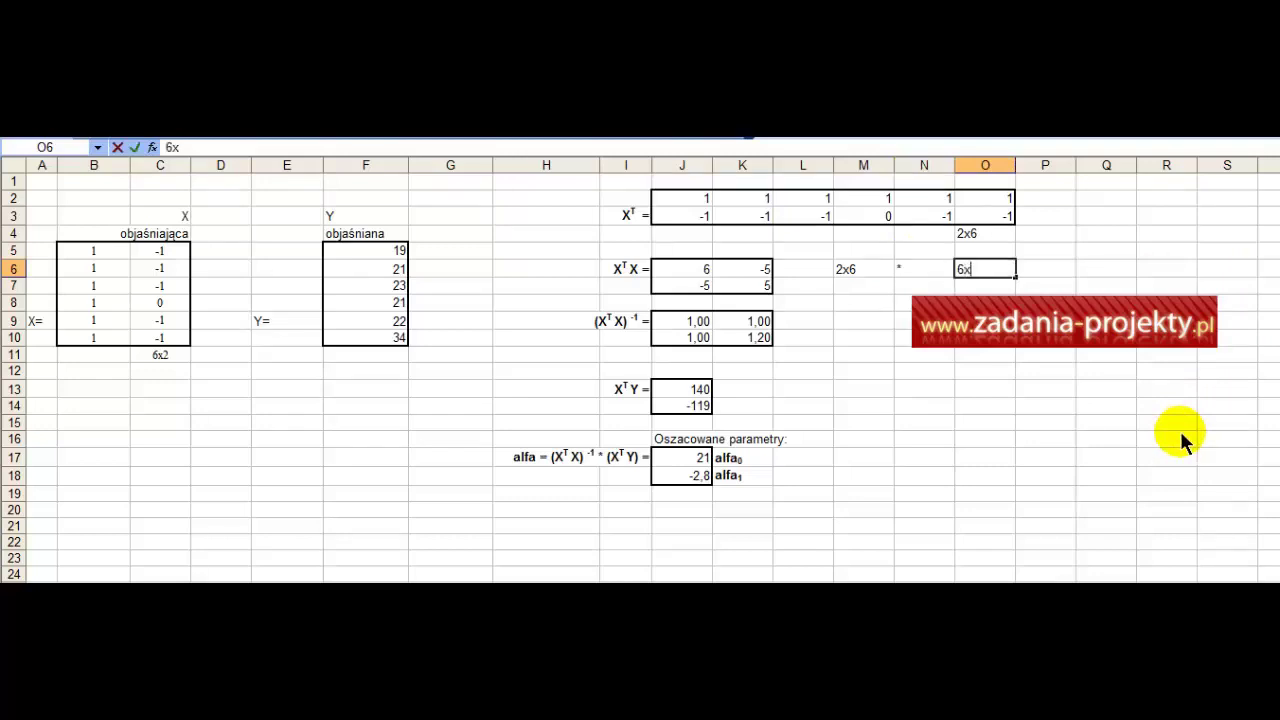
type("2")
key("Return")
key("Up")
key("Right")
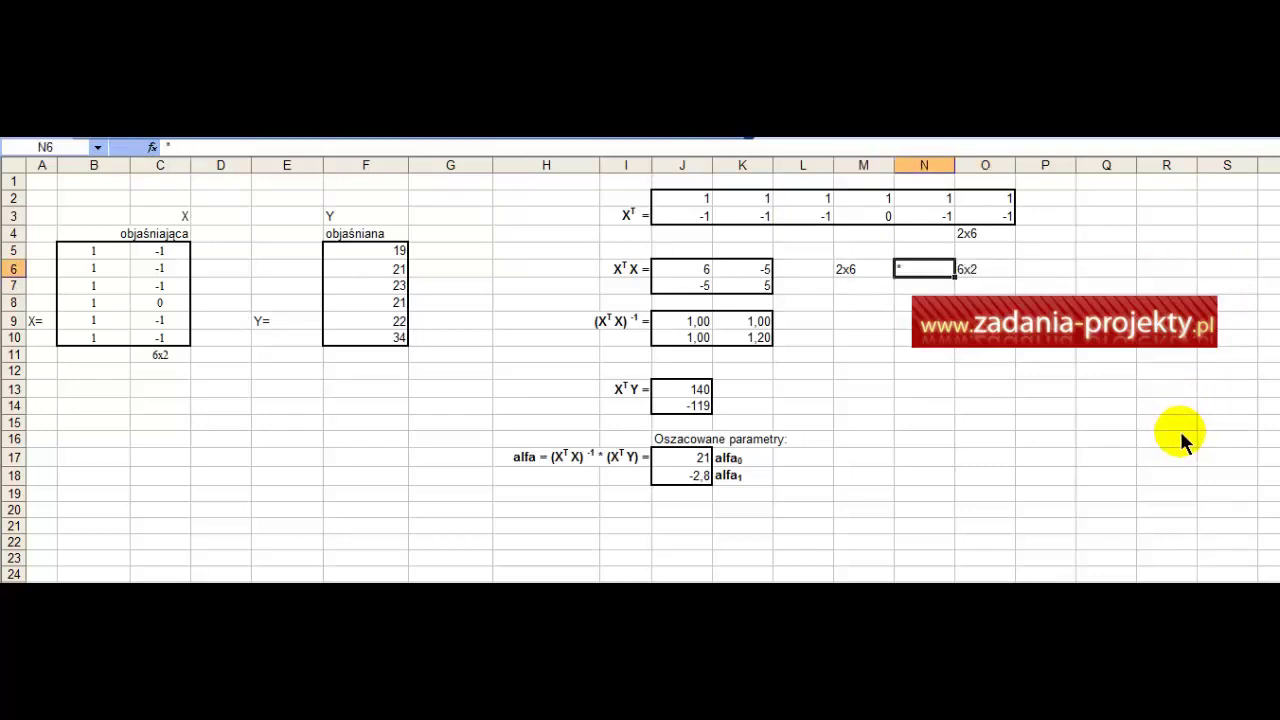
key("Right")
key("Right")
type("=")
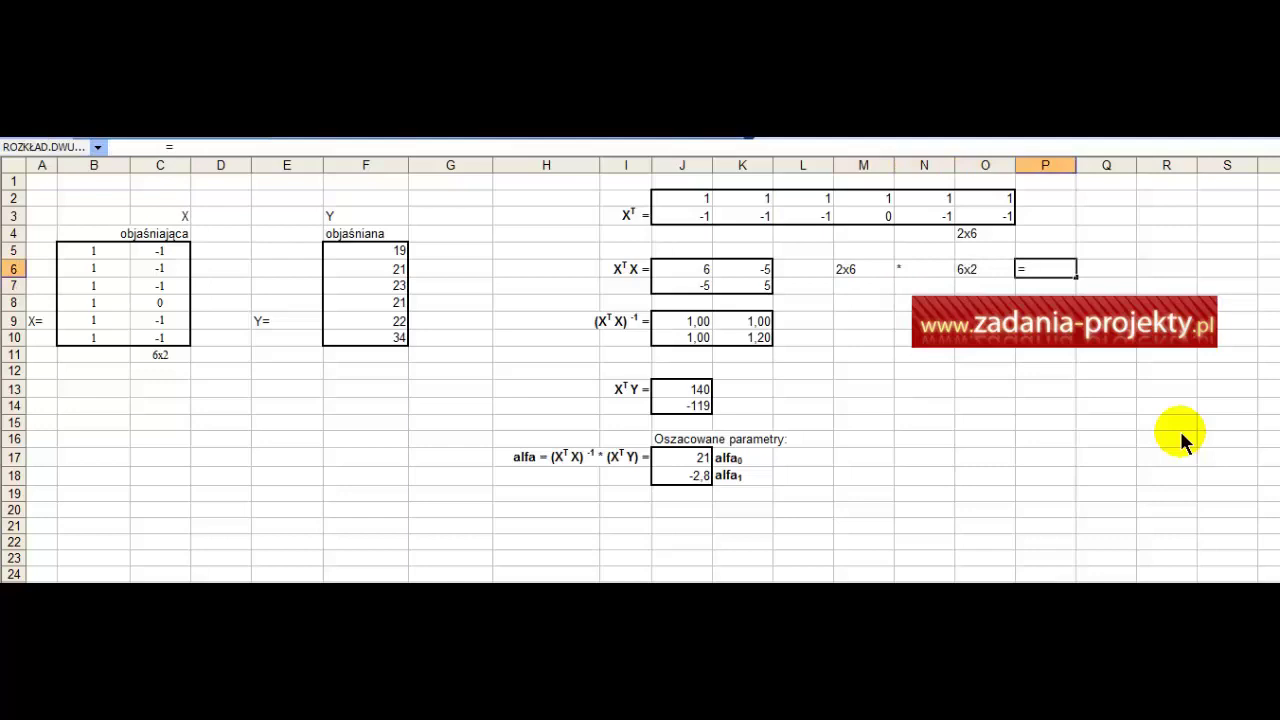
key("Tab")
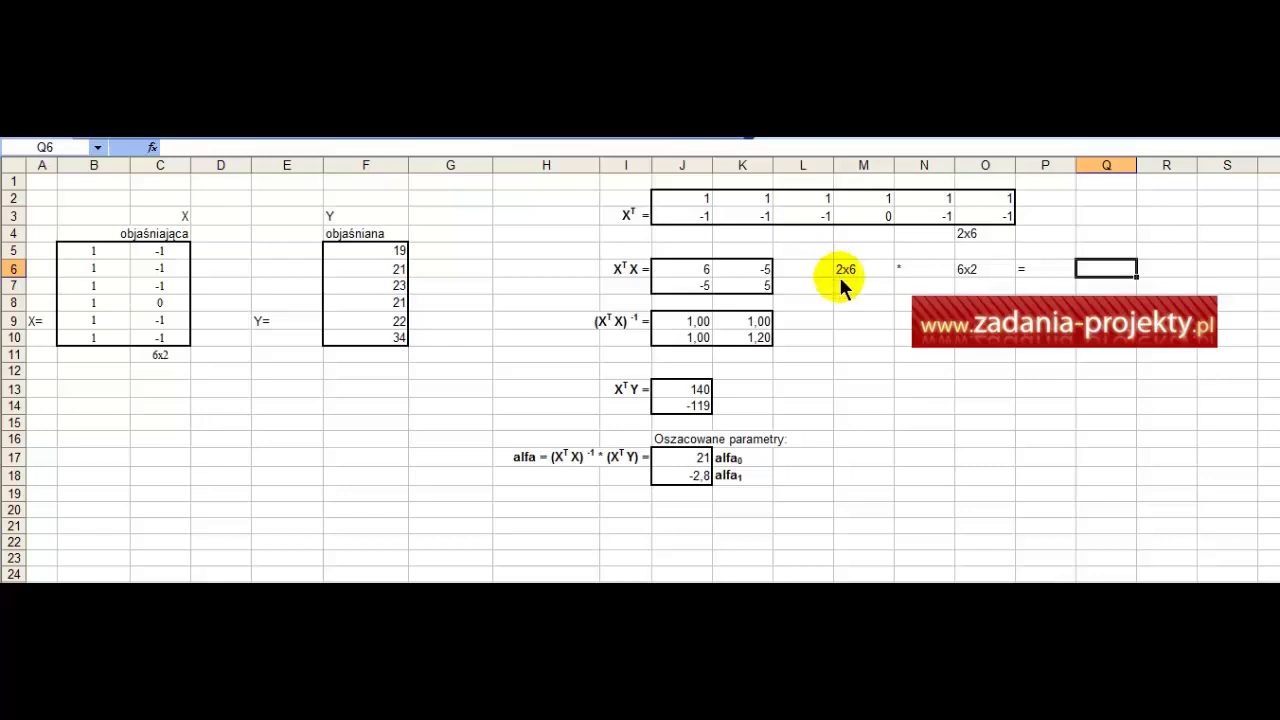
type("2")
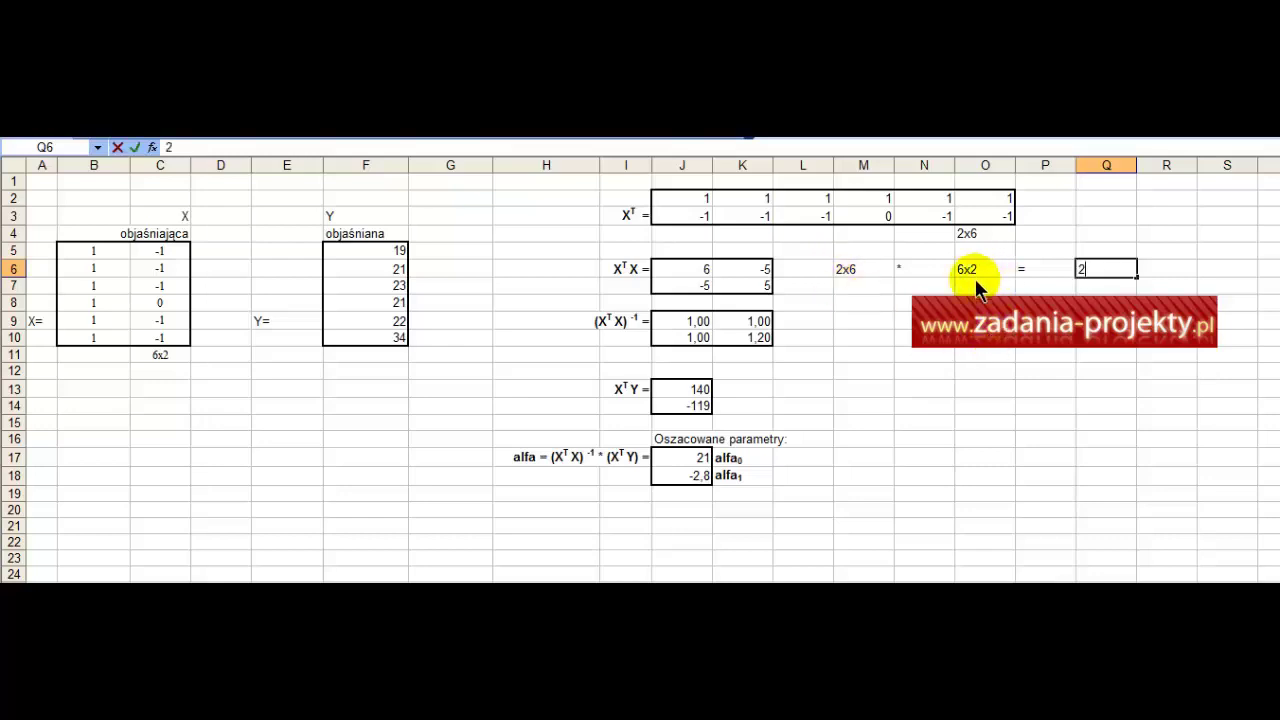
type("x2")
left_click(853, 371)
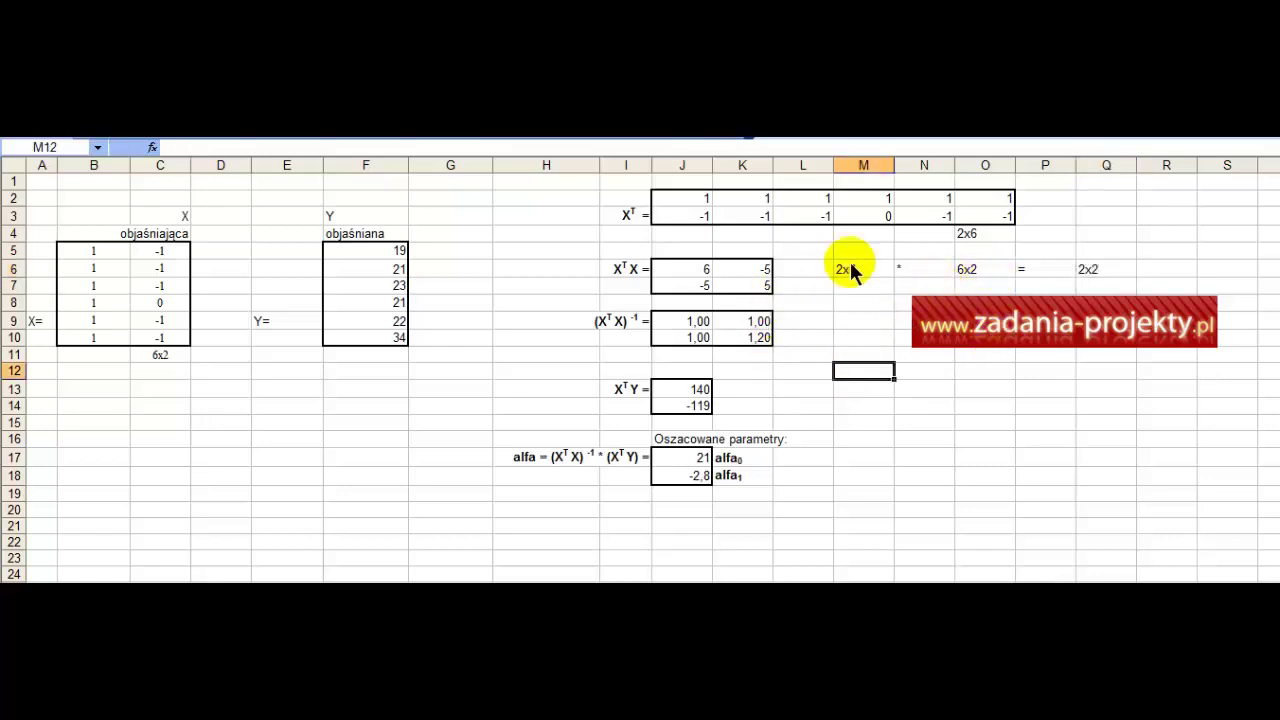
Copy the 2x2 label from Q6 into K8 and K11 under XᵀX and its inverse
left_click(1128, 270)
key("ctrl+c")
left_click(736, 300)
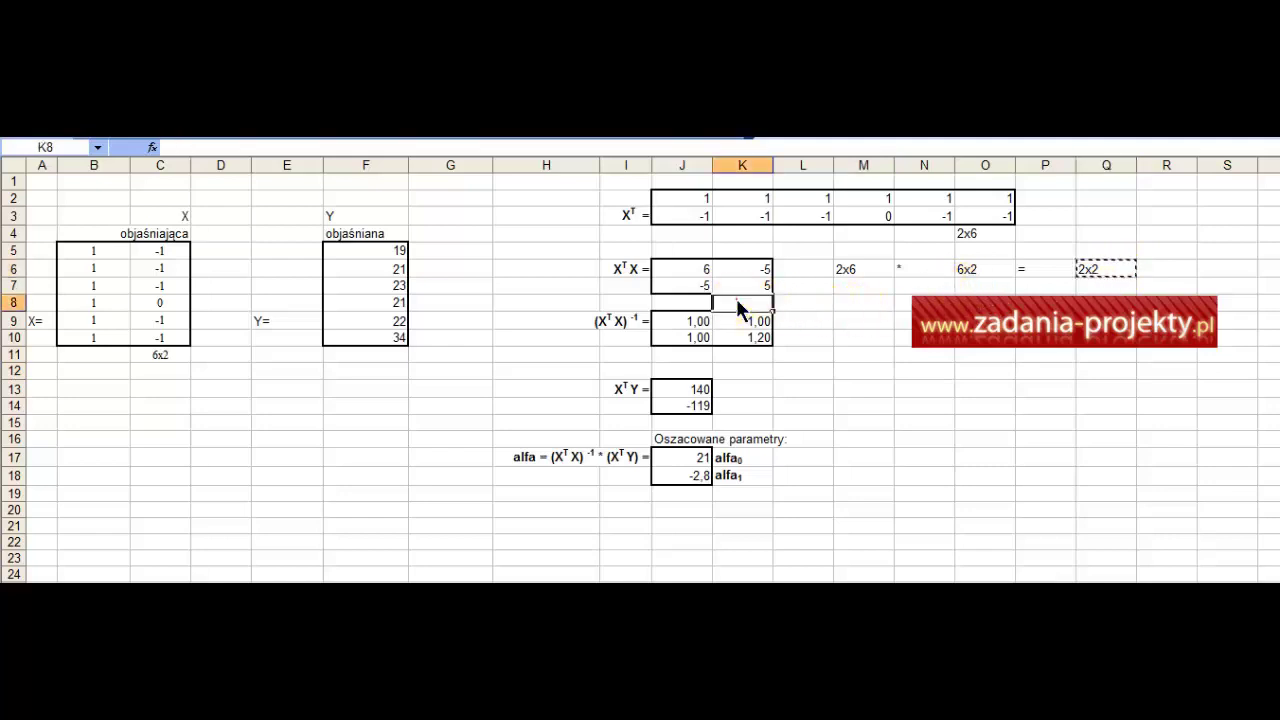
key("ctrl+v")
left_click(756, 357)
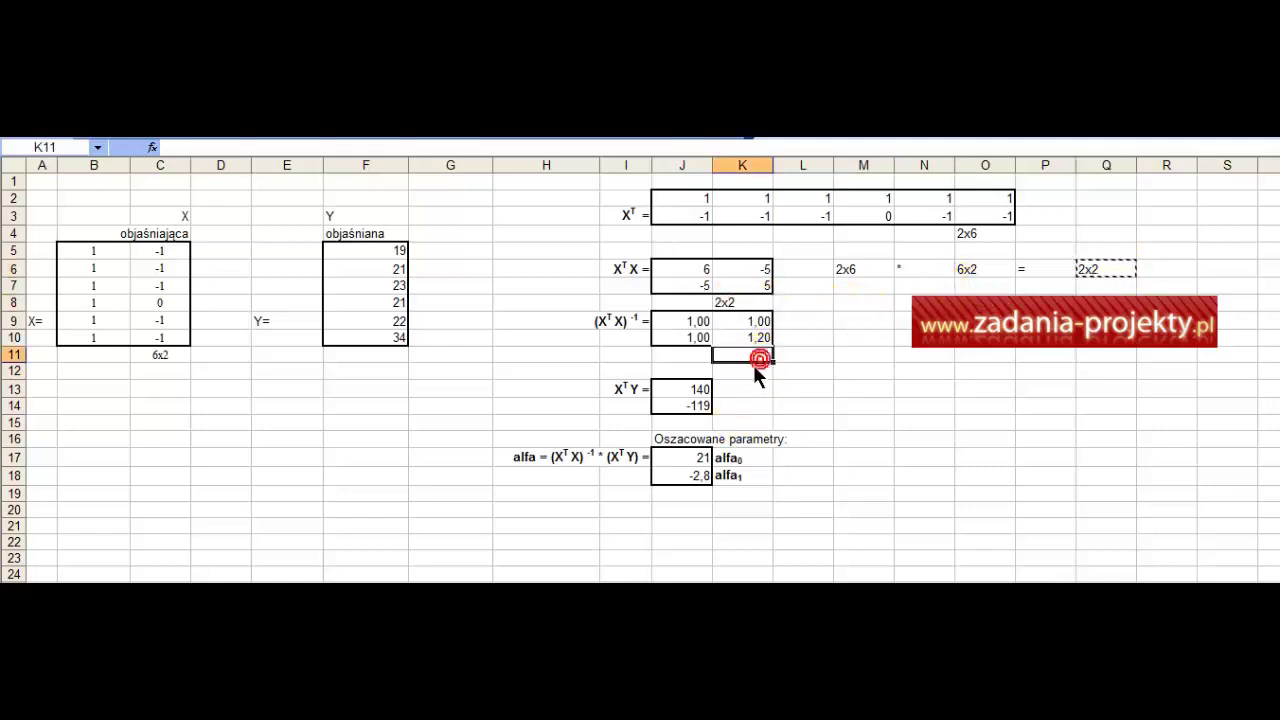
key("ctrl+v")
left_click(745, 406)
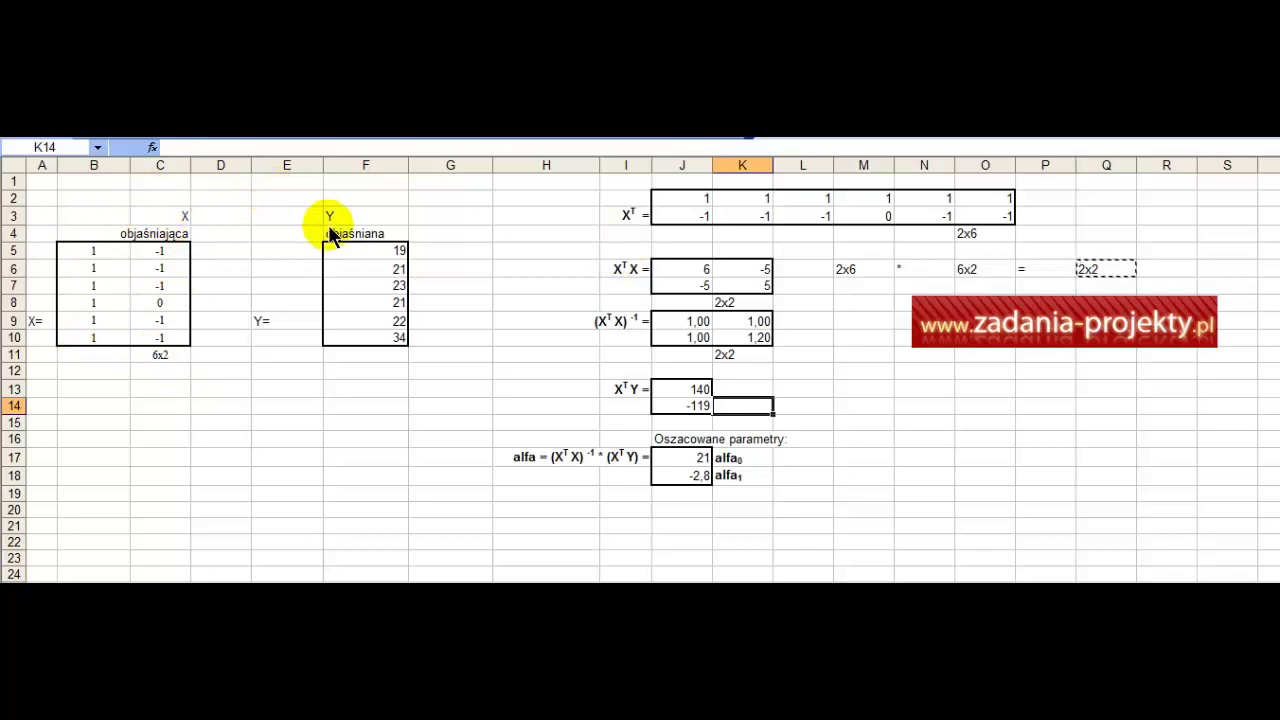
Re-enter J6:K7 as the array formula {=MACIERZ.ILOCZYN(J2:O3;B5:C10)}
left_click_drag(705, 270, 742, 285)
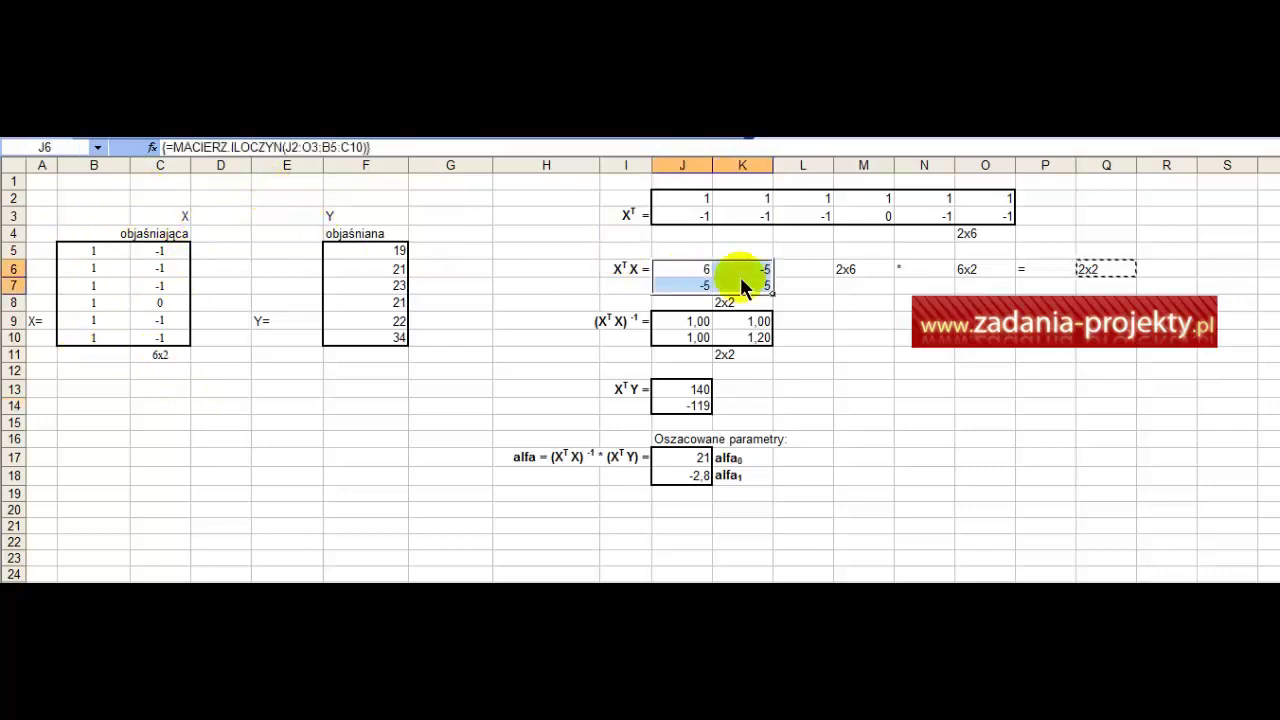
key("Delete")
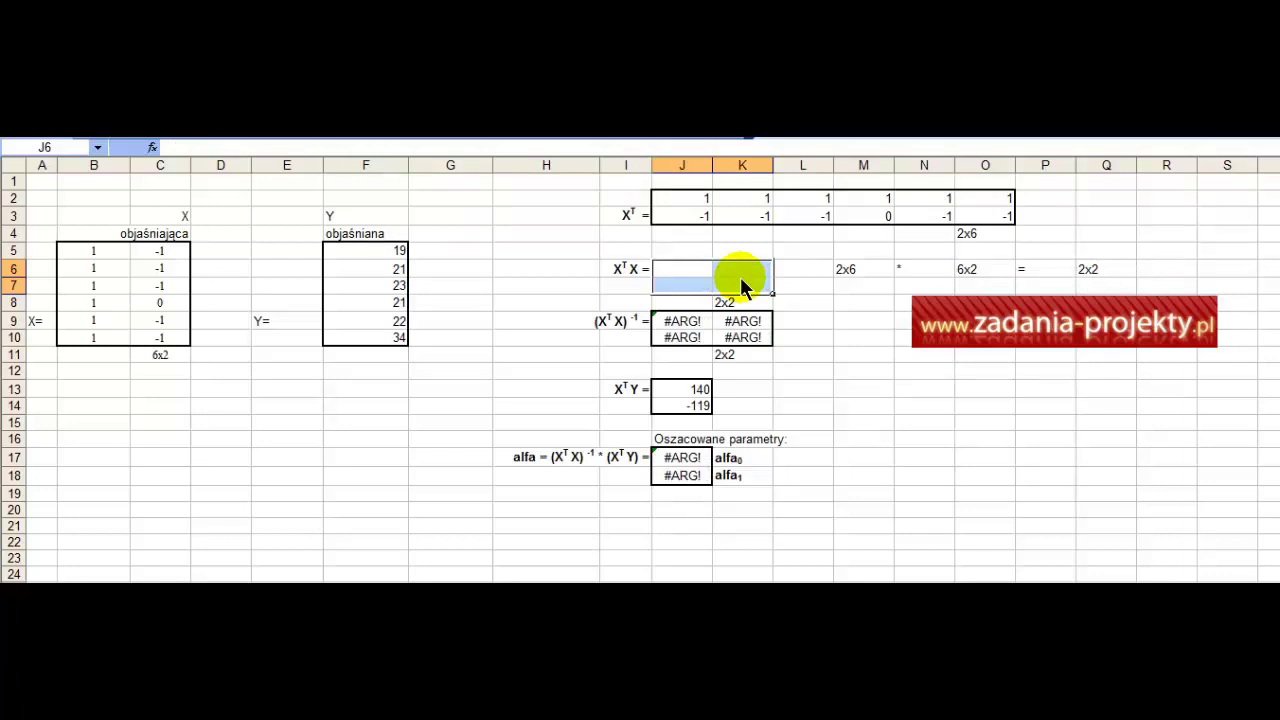
type("=")
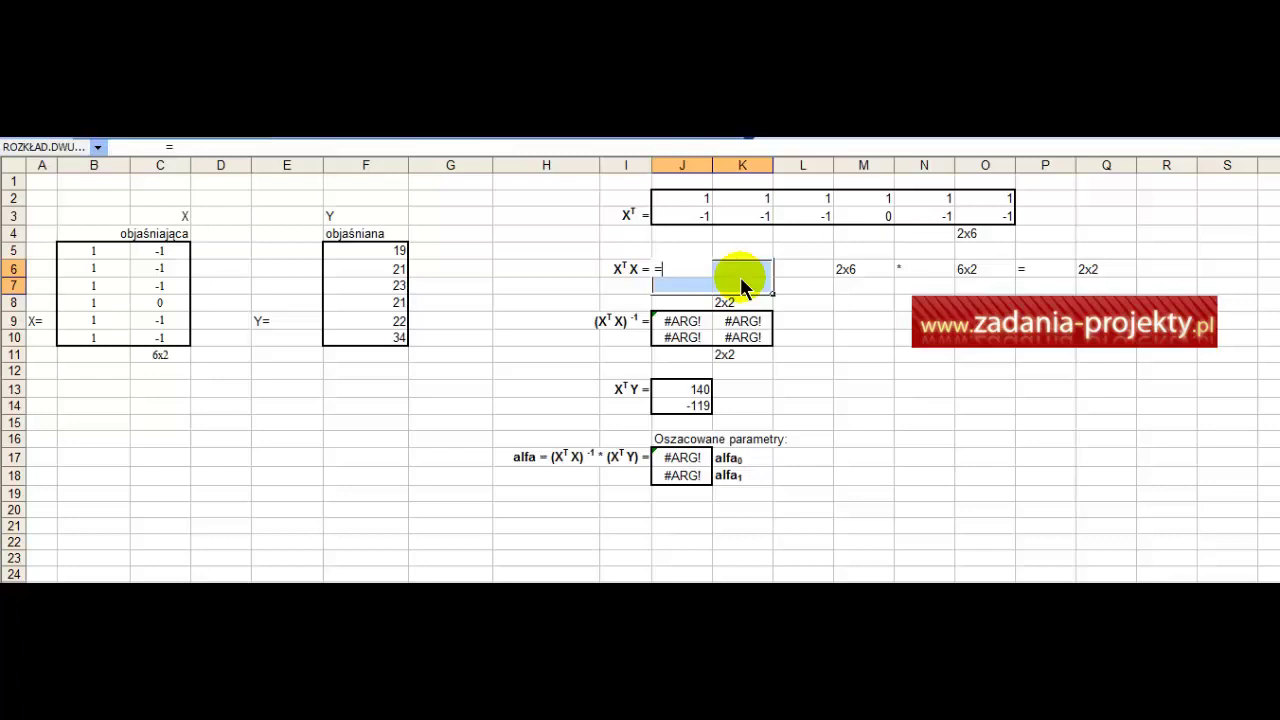
type("macie")
type("rz.ilo")
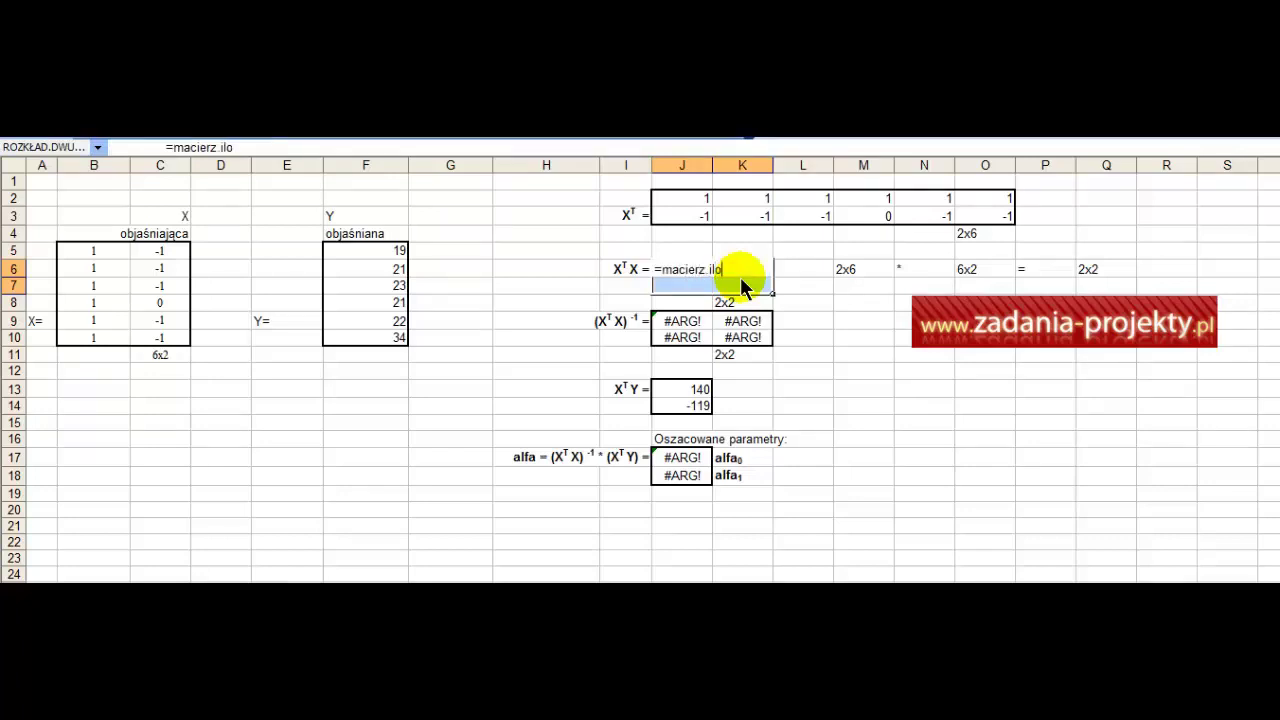
type("czyn(")
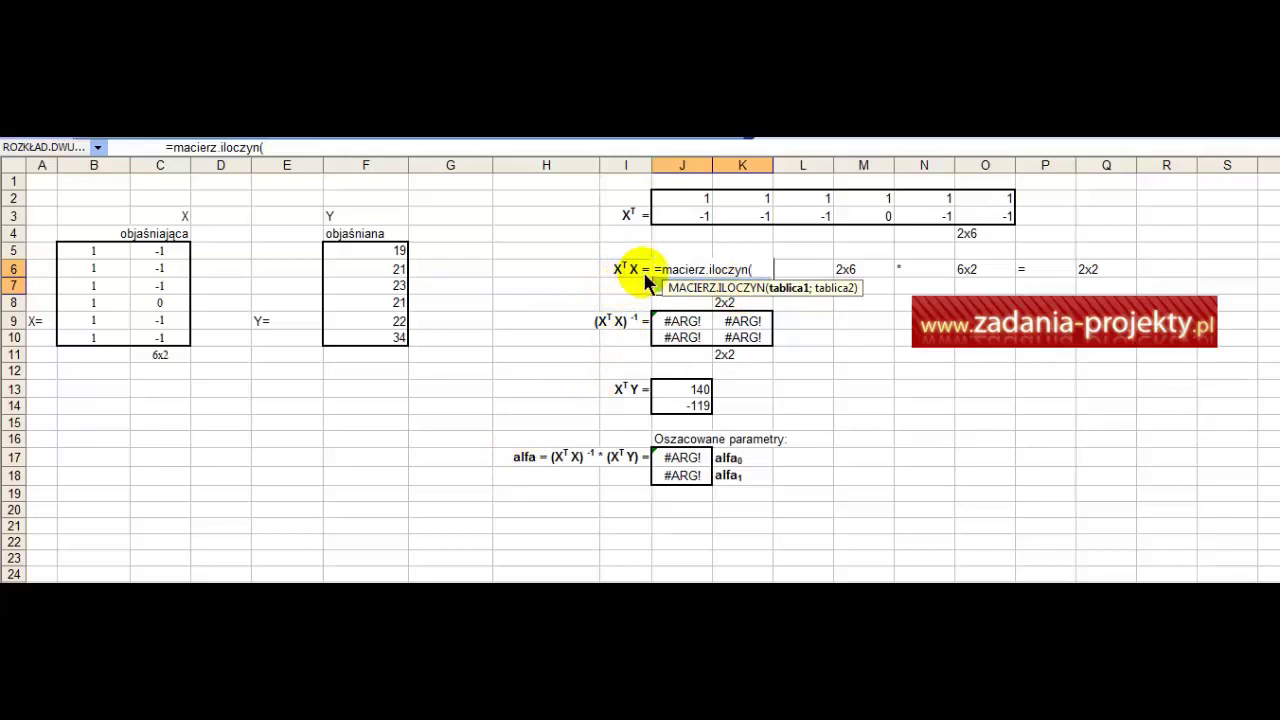
left_click_drag(685, 193, 984, 218)
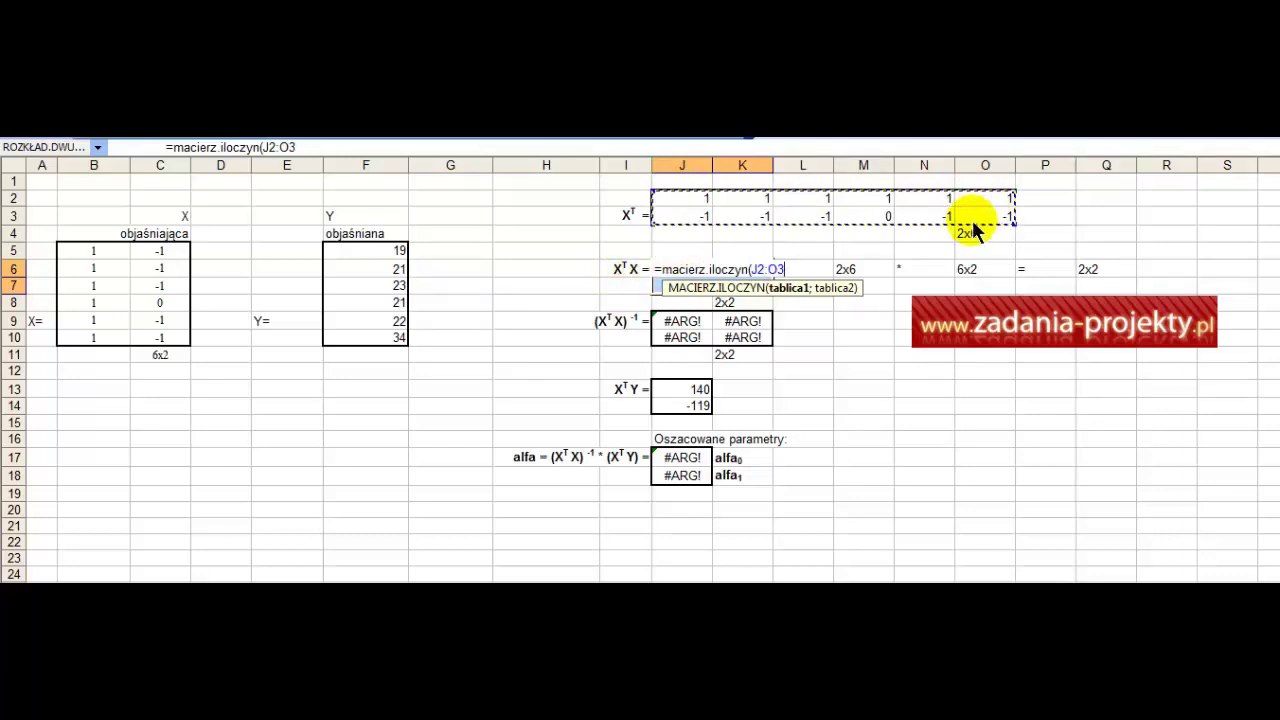
type(";")
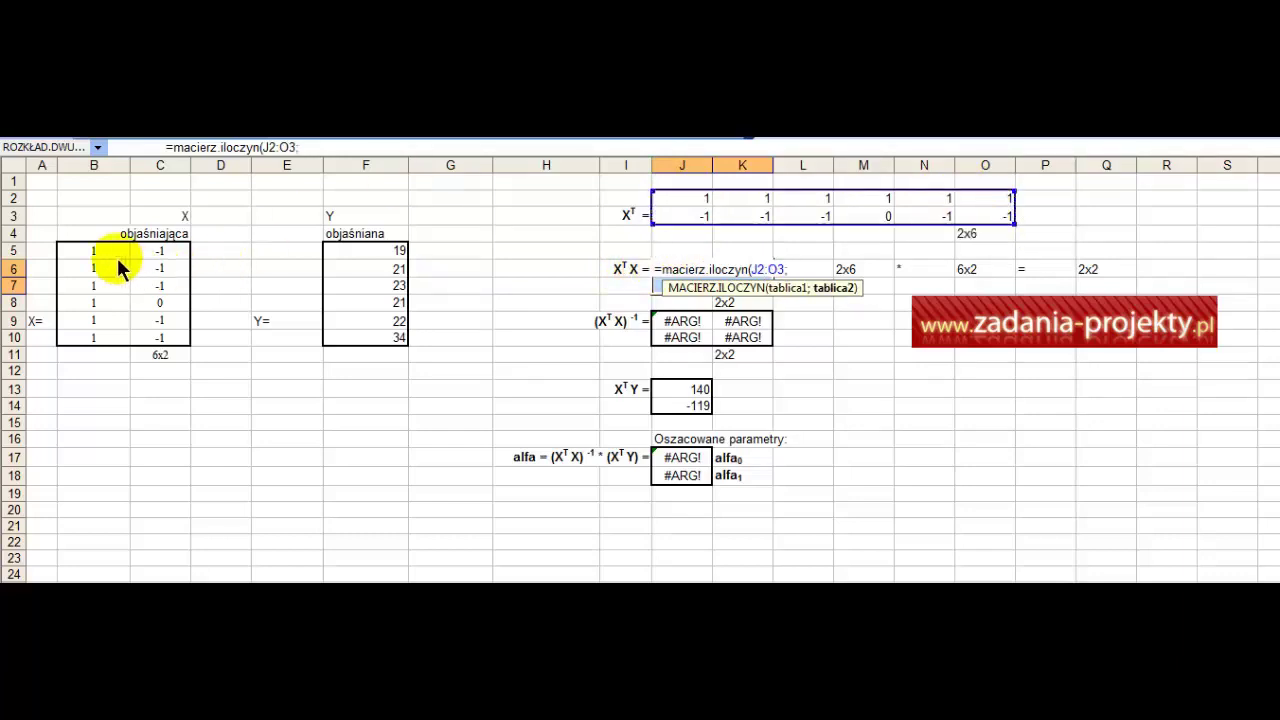
mouse_move(108, 250)
left_mouse_down()
mouse_move(168, 288)
mouse_move(186, 344)
left_mouse_up()
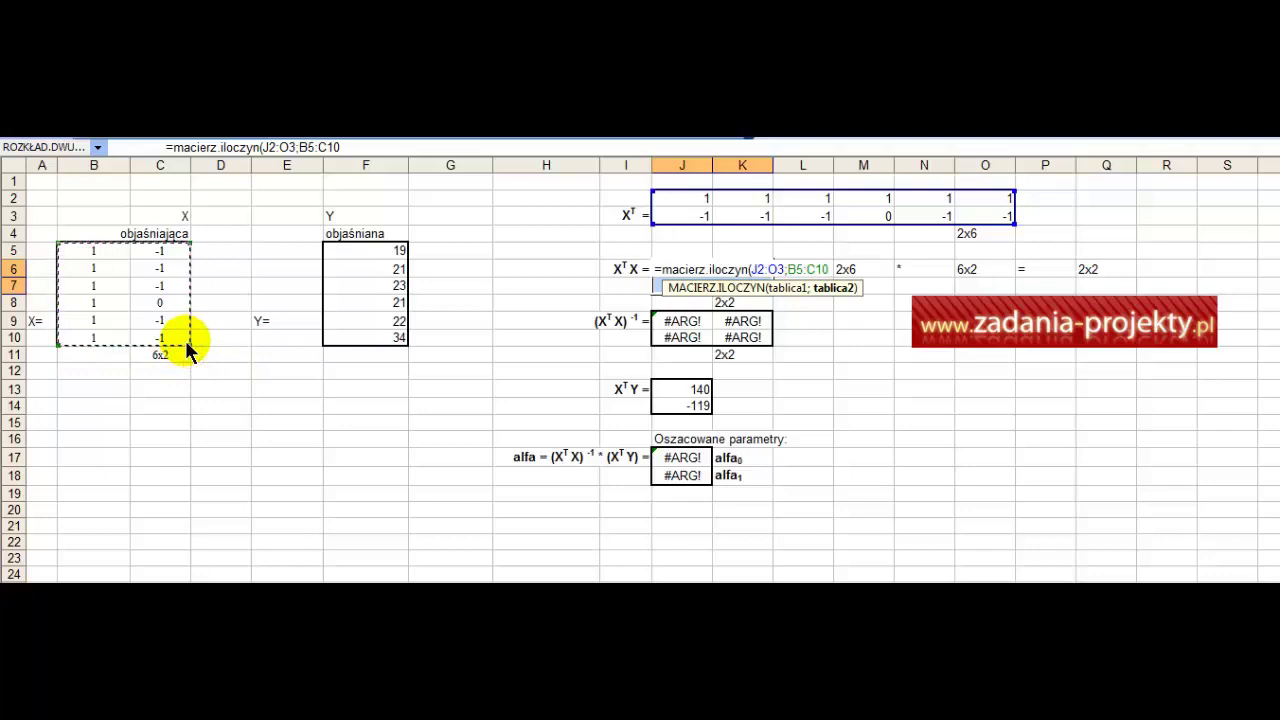
type(")")
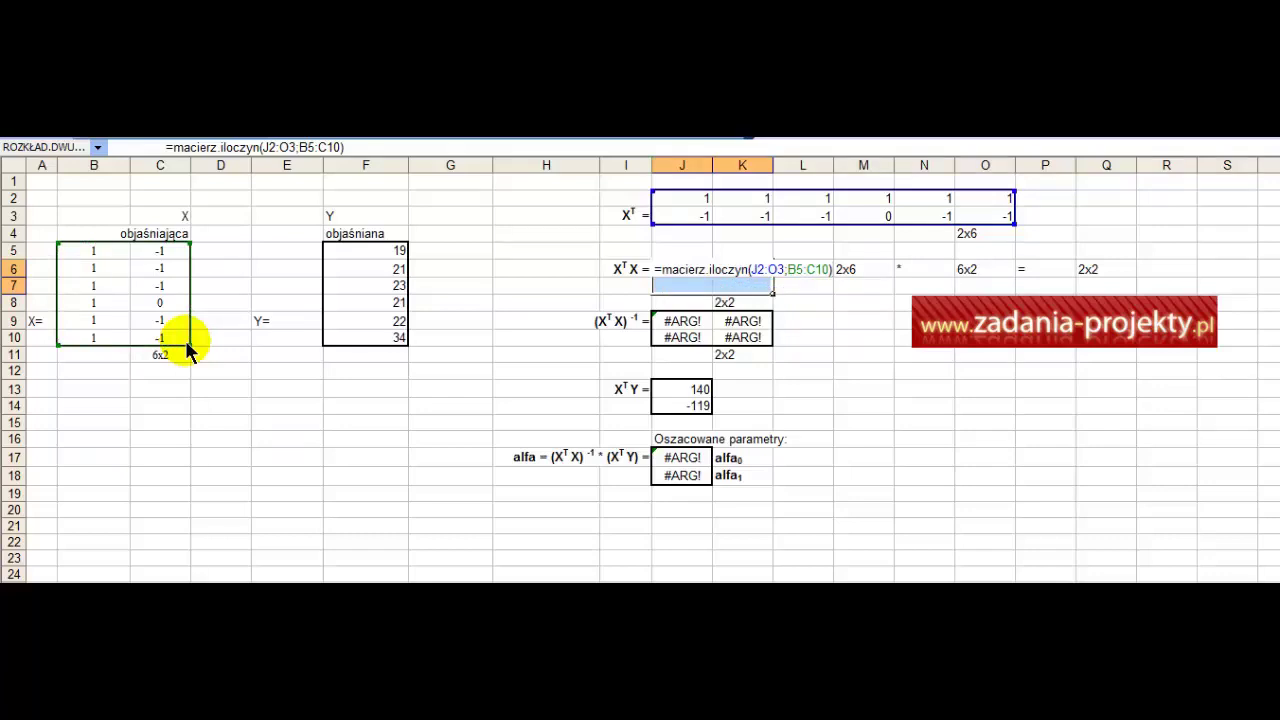
key("ctrl+shift+Return")
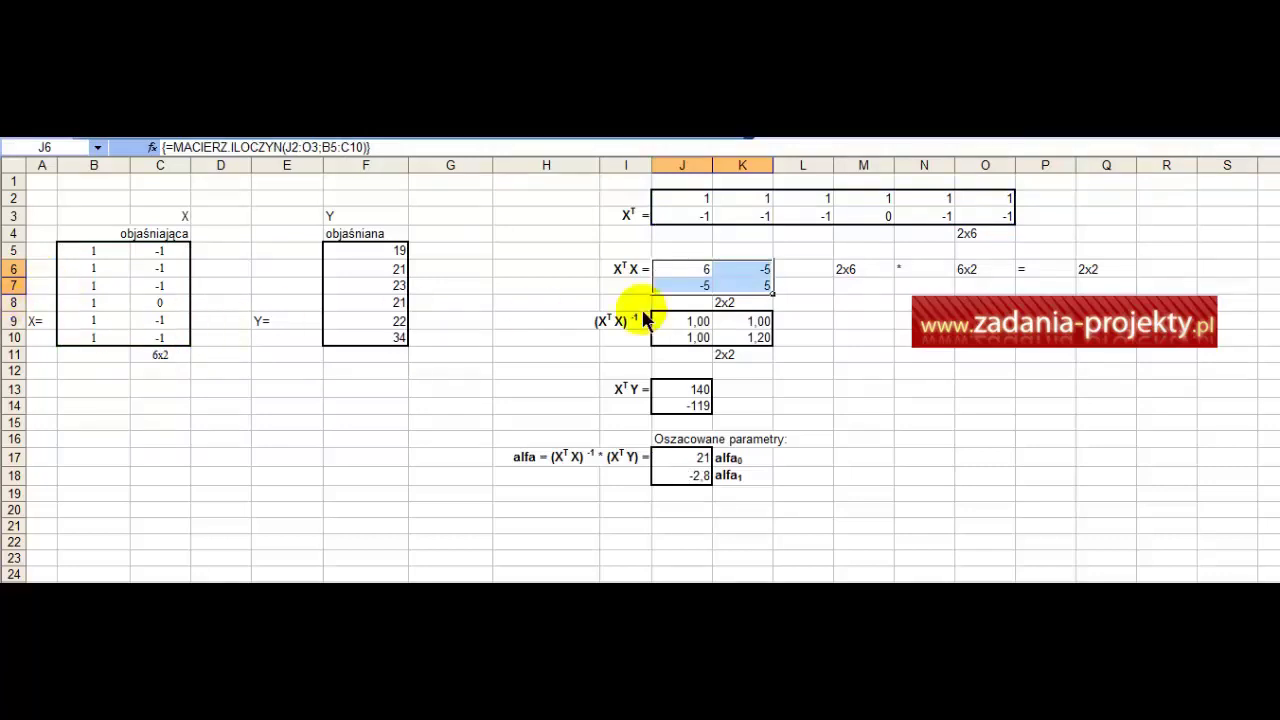
Highlight Xᵀ, X and the resulting 2x2 XᵀX block to compare their dimensions
mouse_move(688, 197)
left_mouse_down()
mouse_move(924, 195)
mouse_move(971, 216)
left_mouse_up()
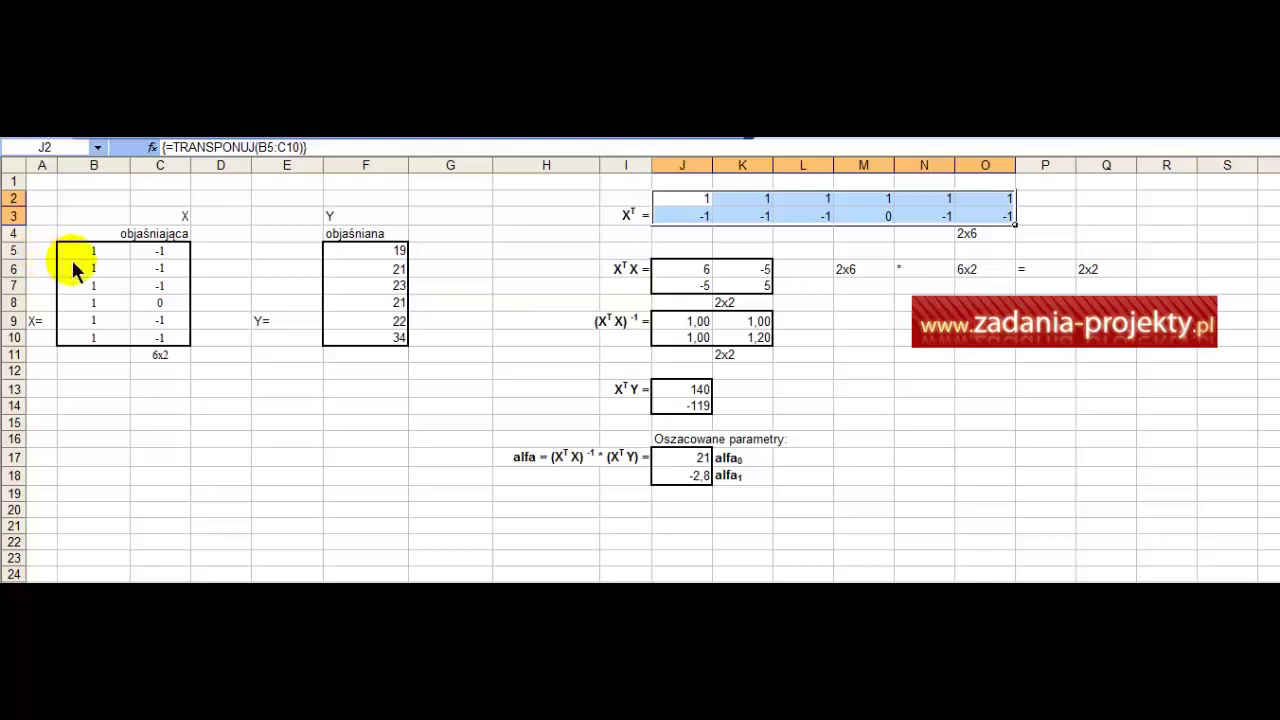
left_click_drag(90, 250, 157, 350)
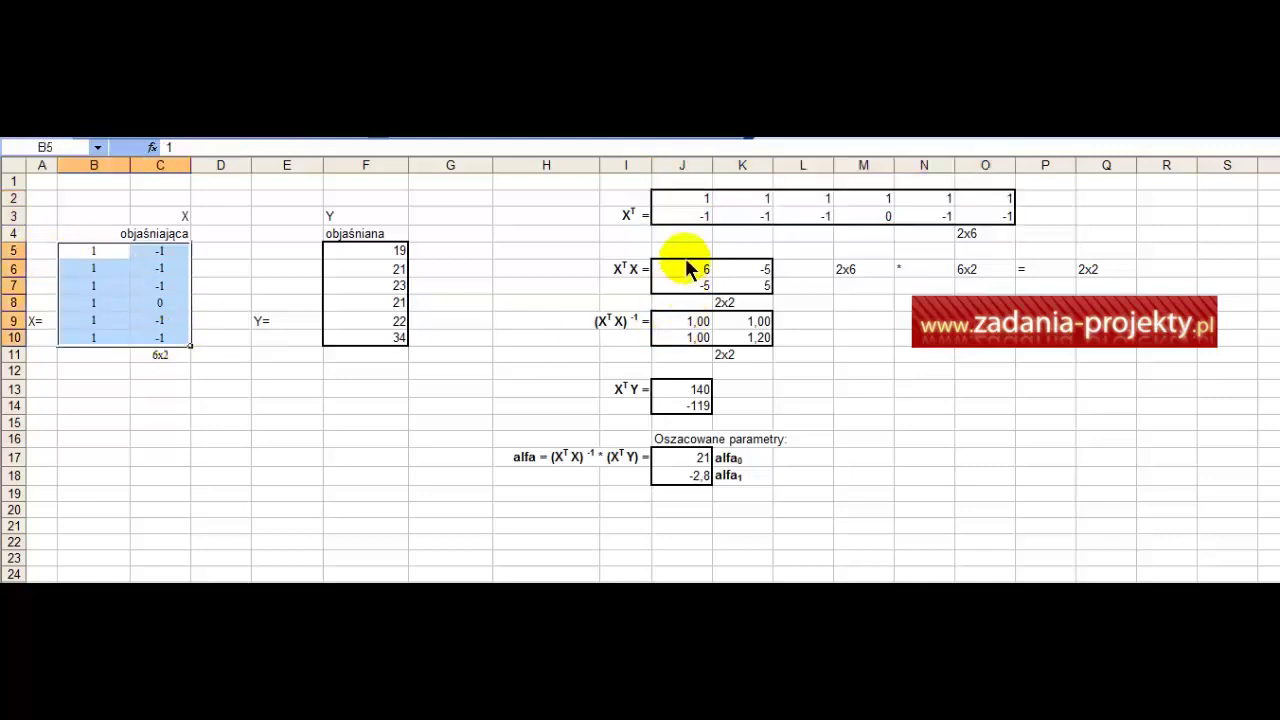
mouse_move(684, 256)
left_mouse_down()
mouse_move(687, 273)
mouse_move(739, 282)
left_mouse_up()
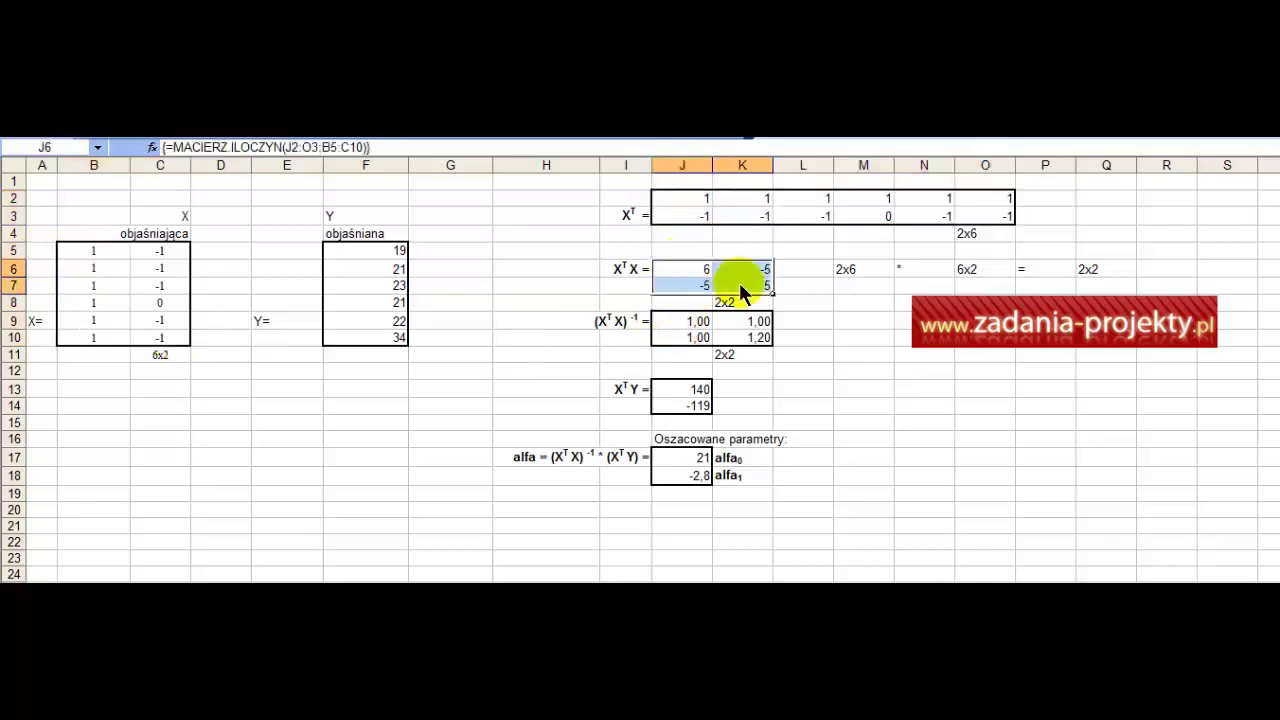
left_click(541, 458)
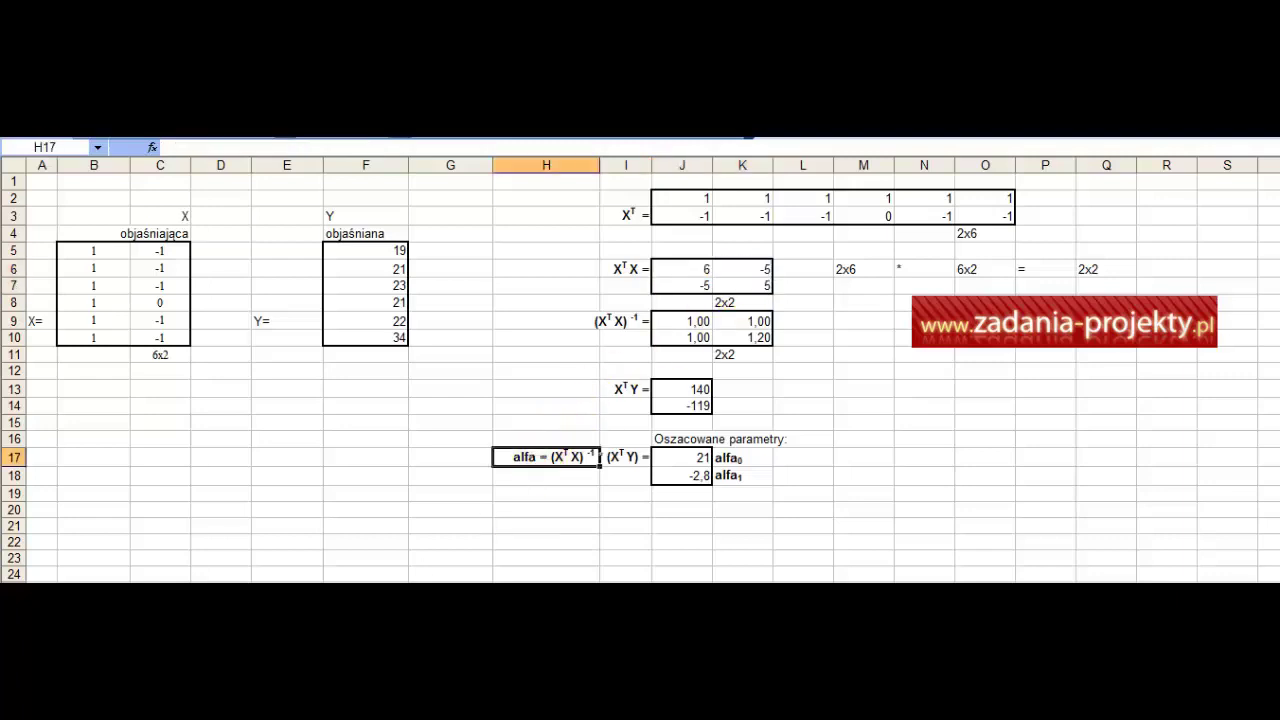
left_click(563, 494)
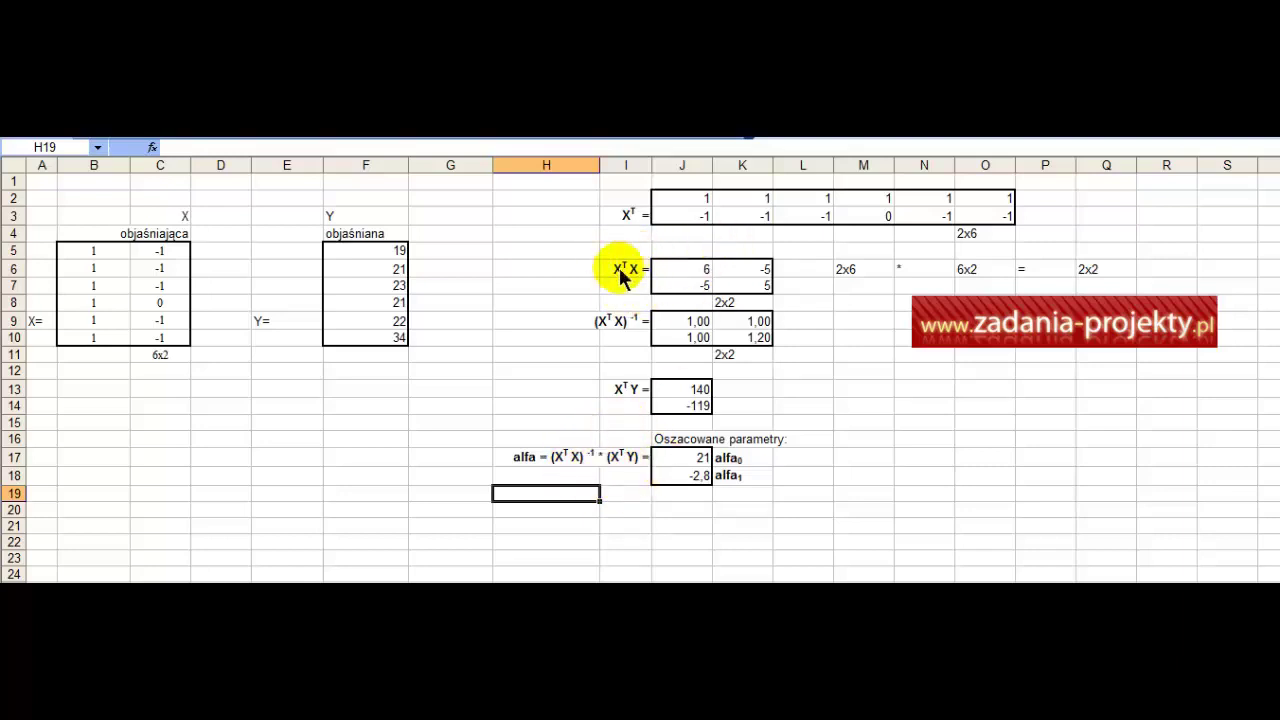
double_click(688, 324)
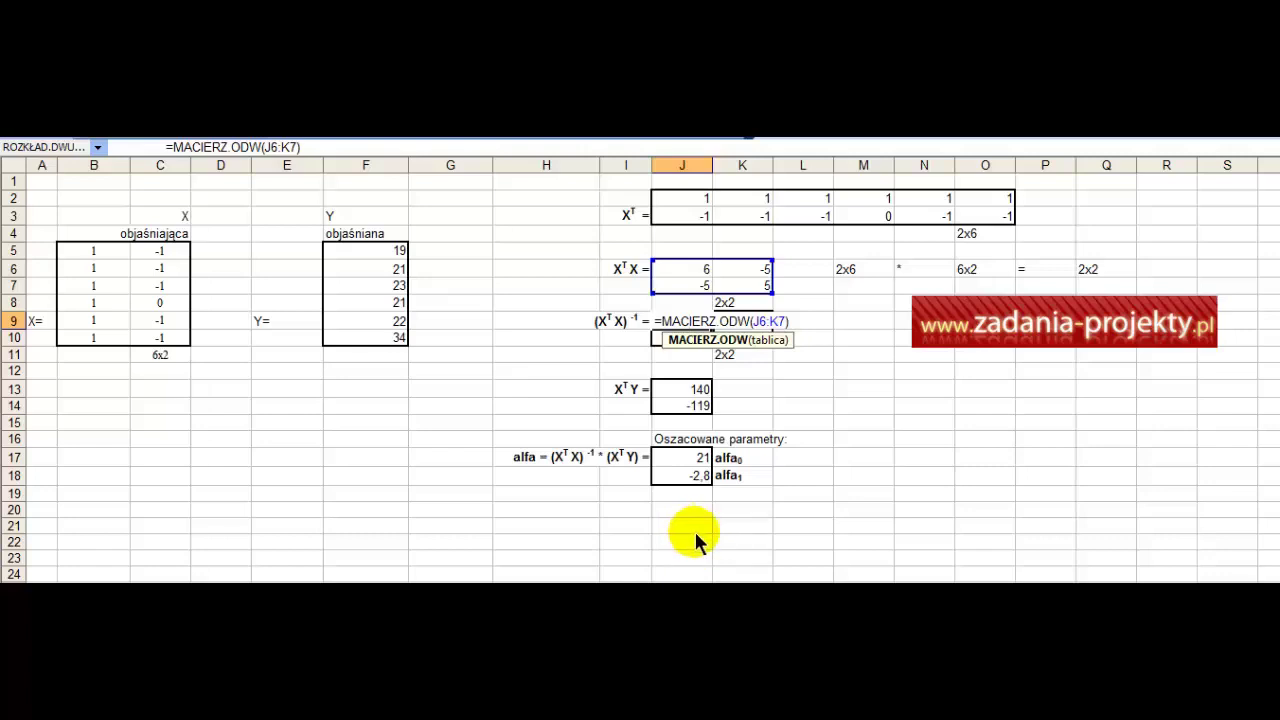
key("ctrl+shift+Return")
left_click(731, 306)
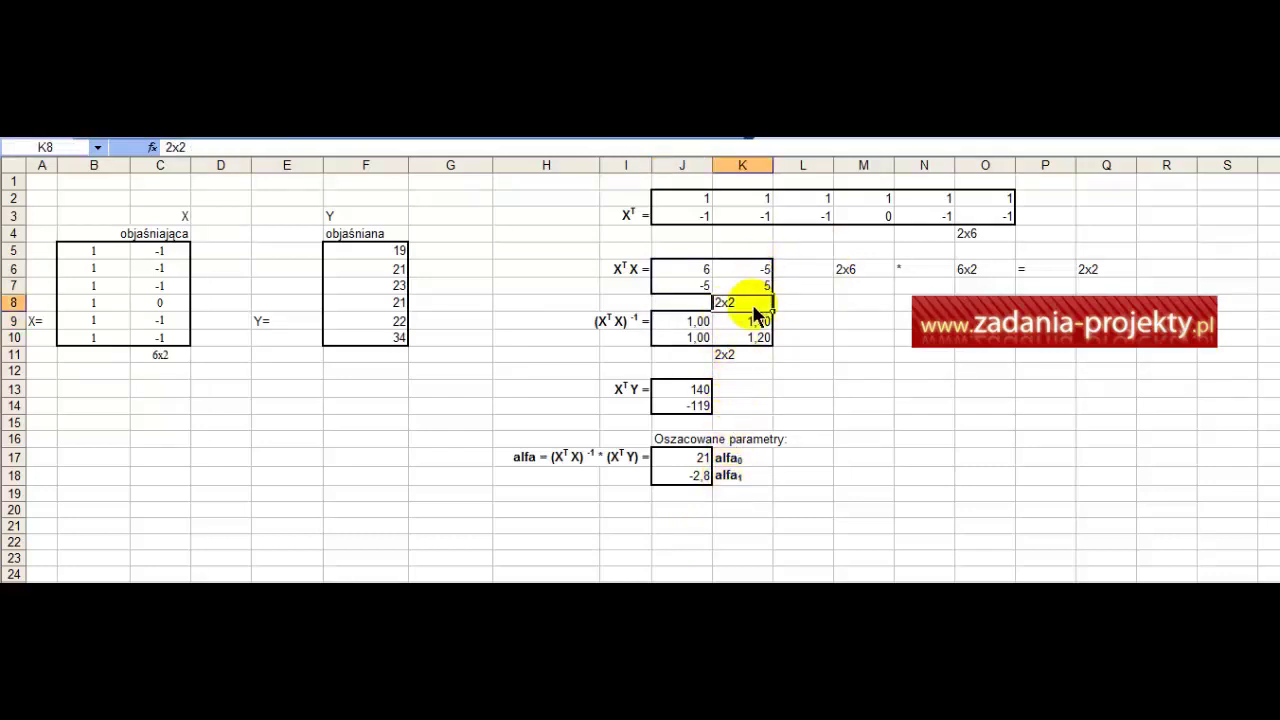
left_click(741, 357)
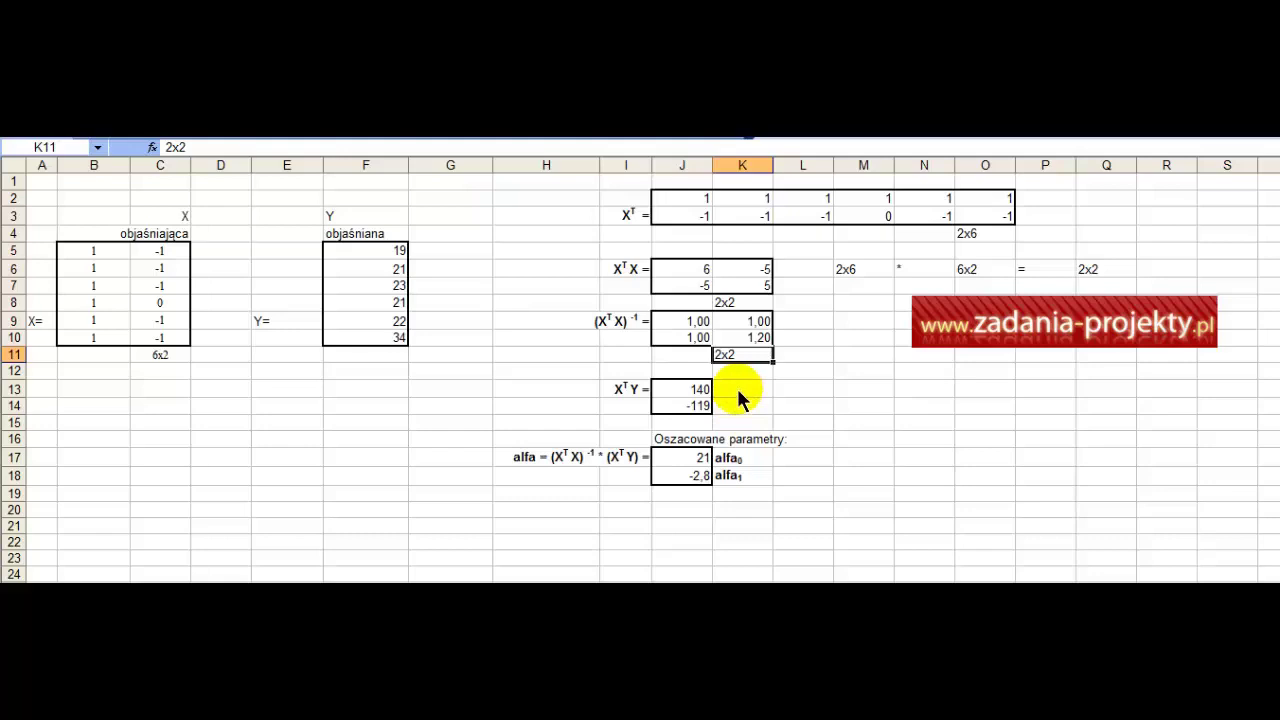
left_click_drag(680, 322, 740, 342)
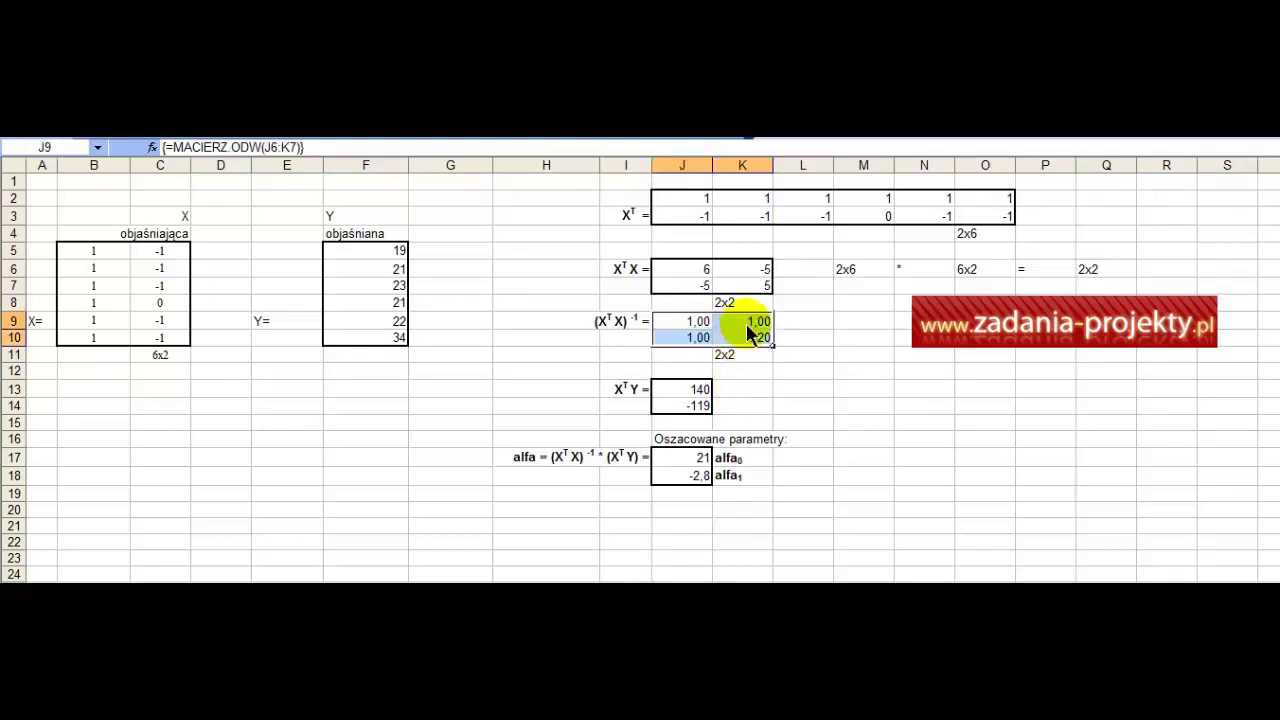
Re-enter J9:K10 as the array formula {=MACIERZ.ODW(J6:K7)}
key("Delete")
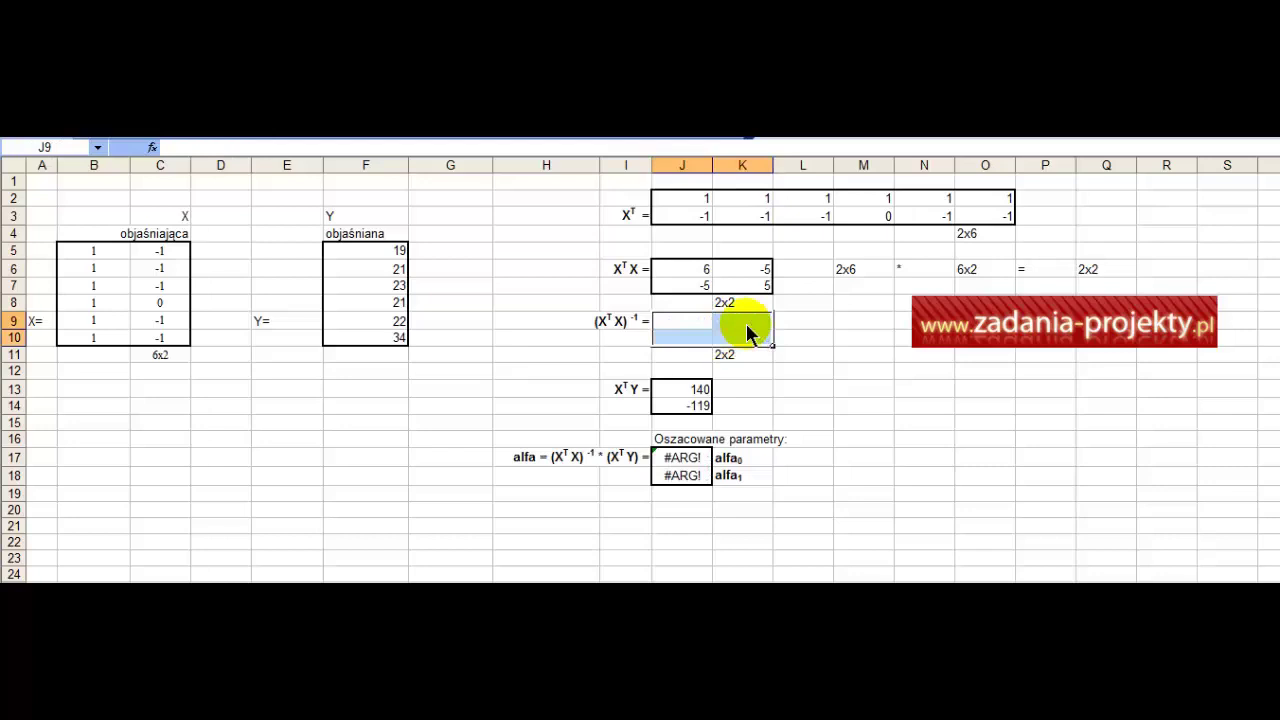
type("=mac")
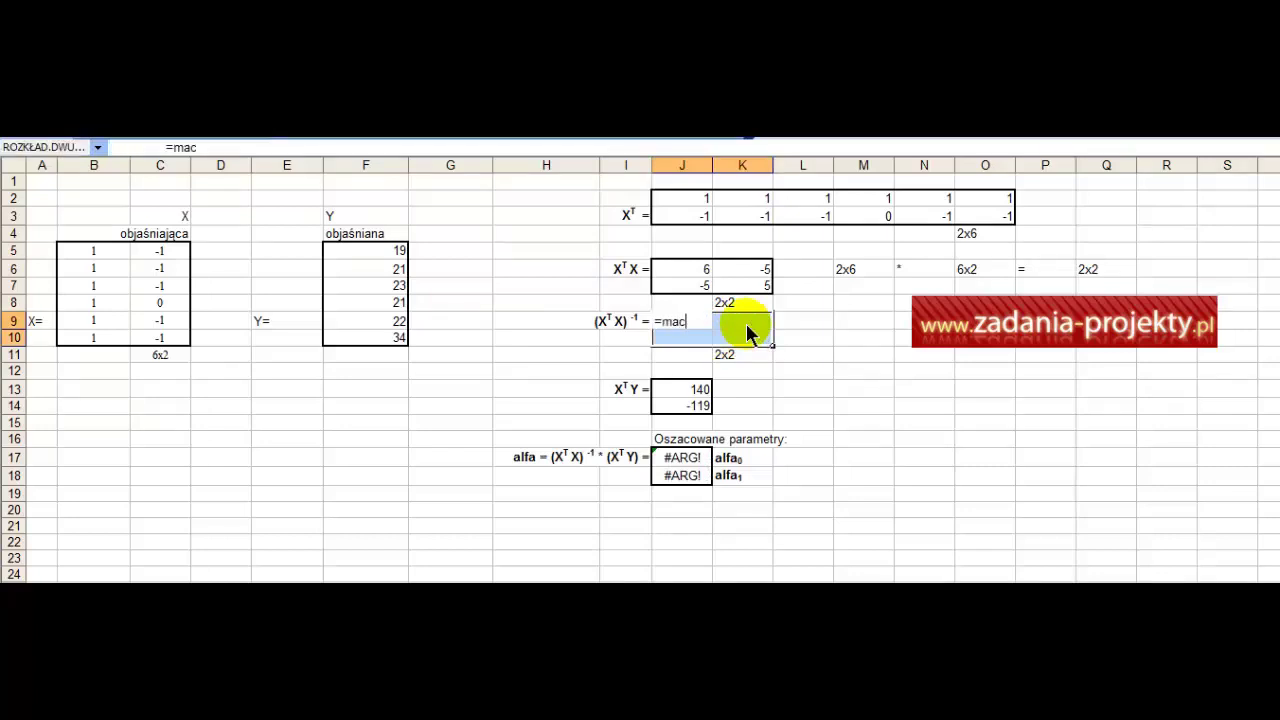
type("ier")
type("z.odw(")
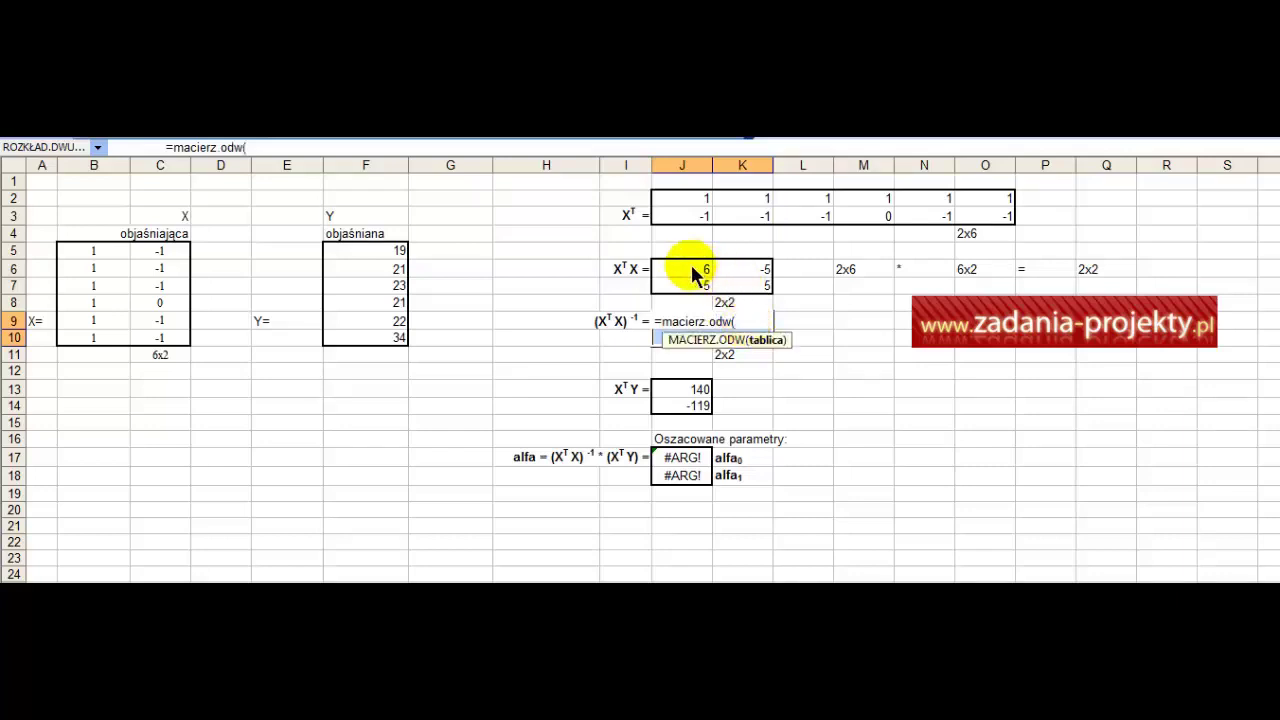
left_click_drag(692, 266, 736, 290)
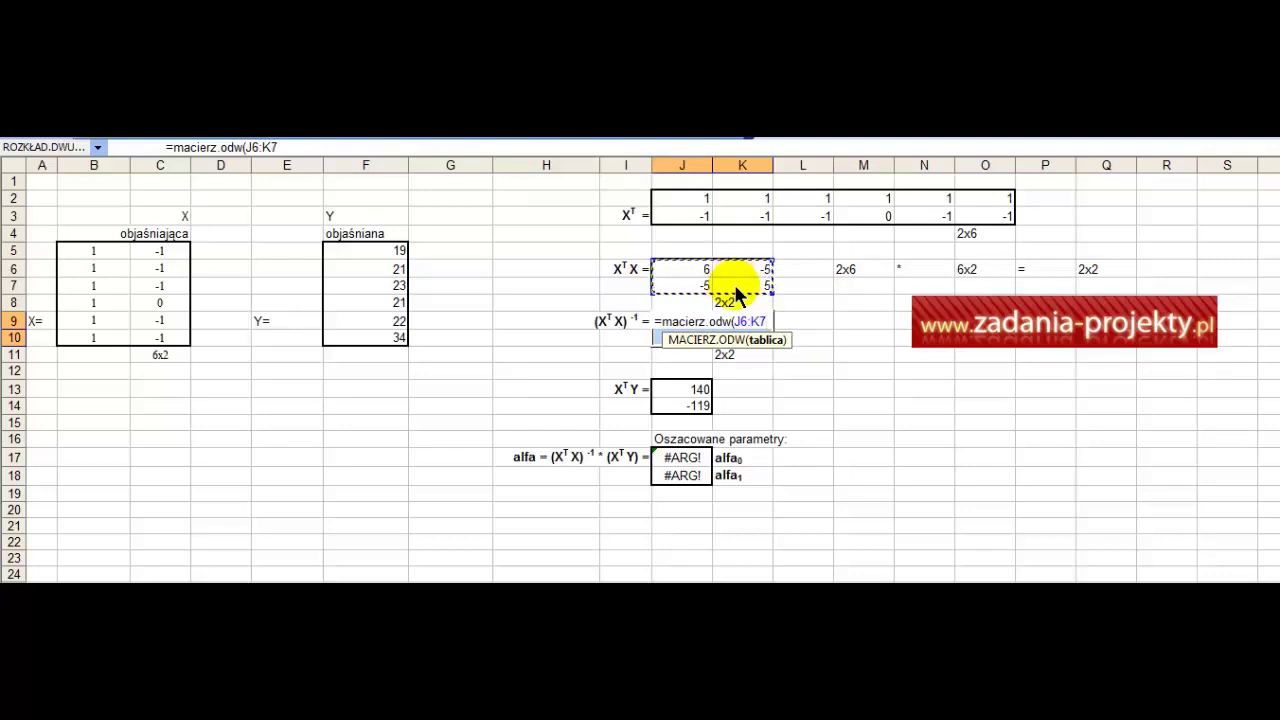
key("ctrl+shift+Return")
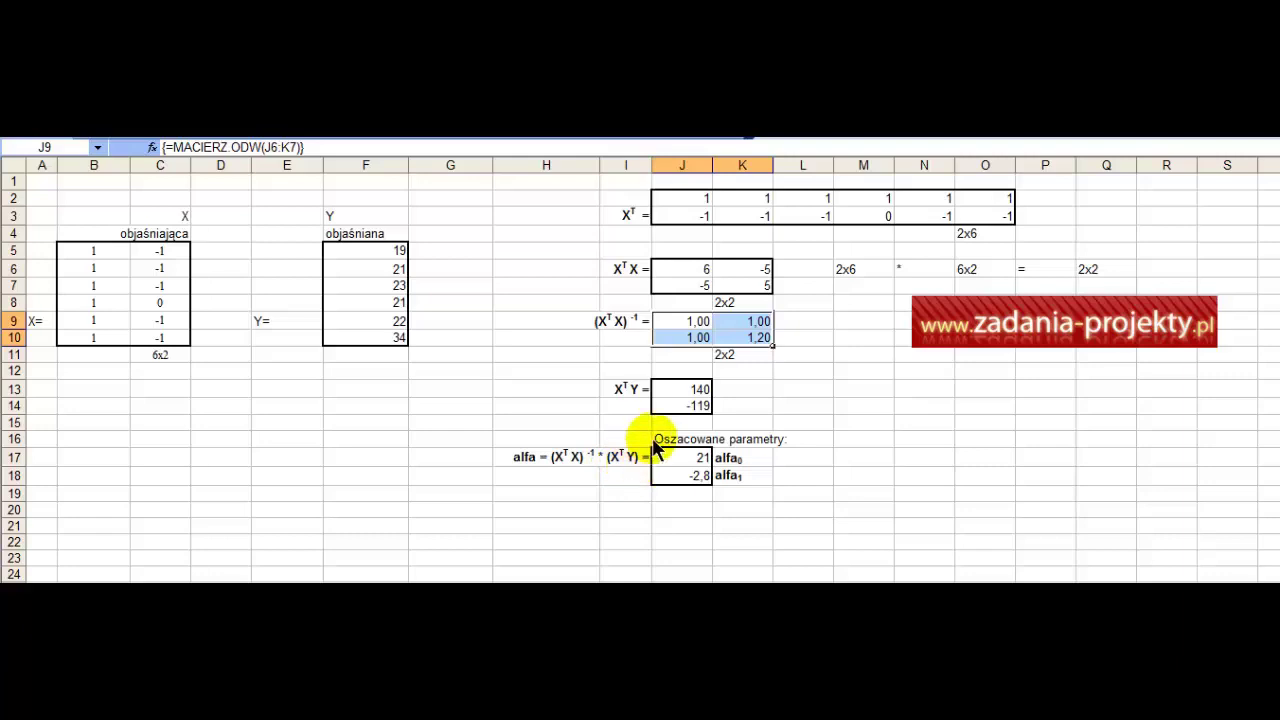
Label the Y column's size as 6x1 in the cell below it
left_click(400, 357)
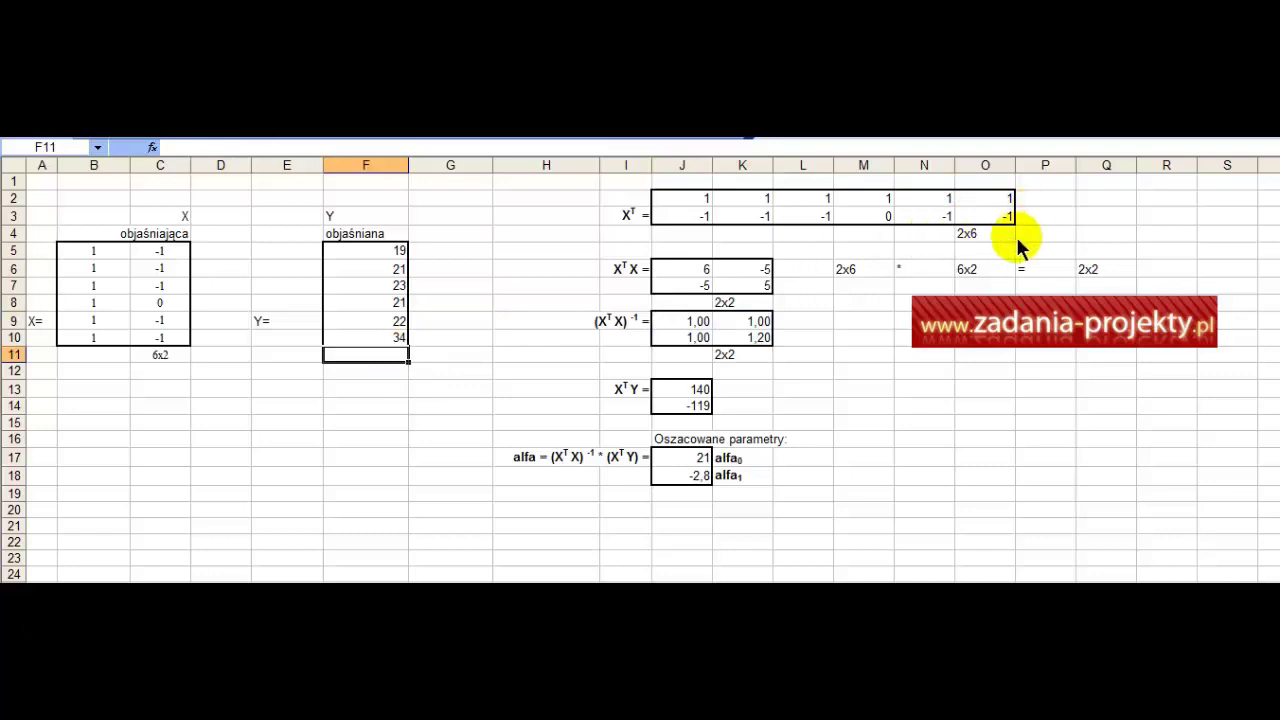
left_click(984, 236)
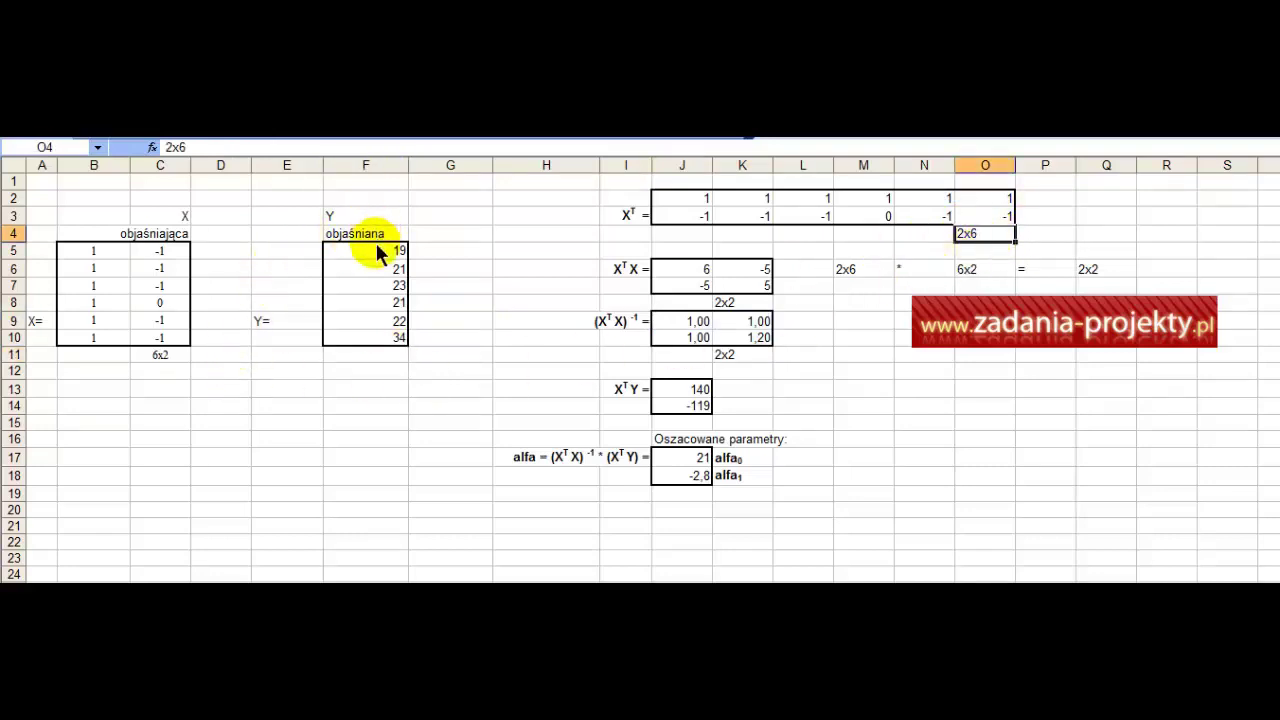
left_click_drag(377, 250, 376, 336)
left_click(377, 356)
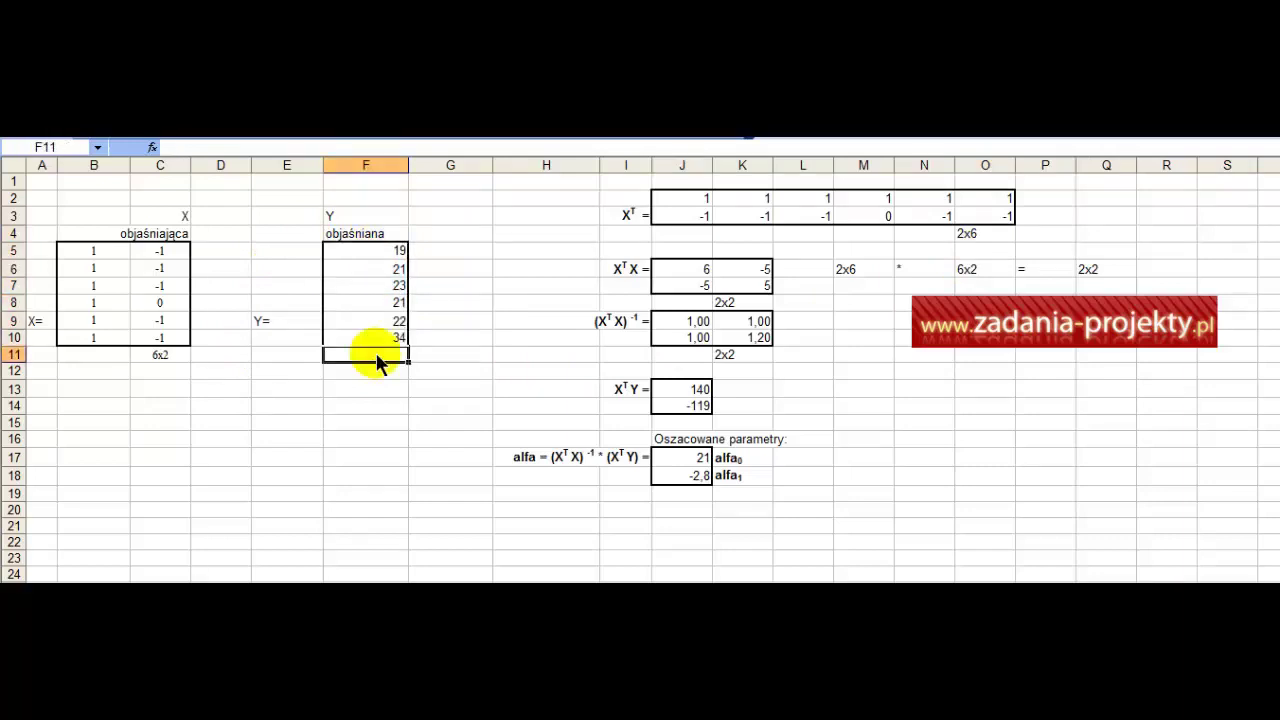
type("6")
type("x1")
key("Return")
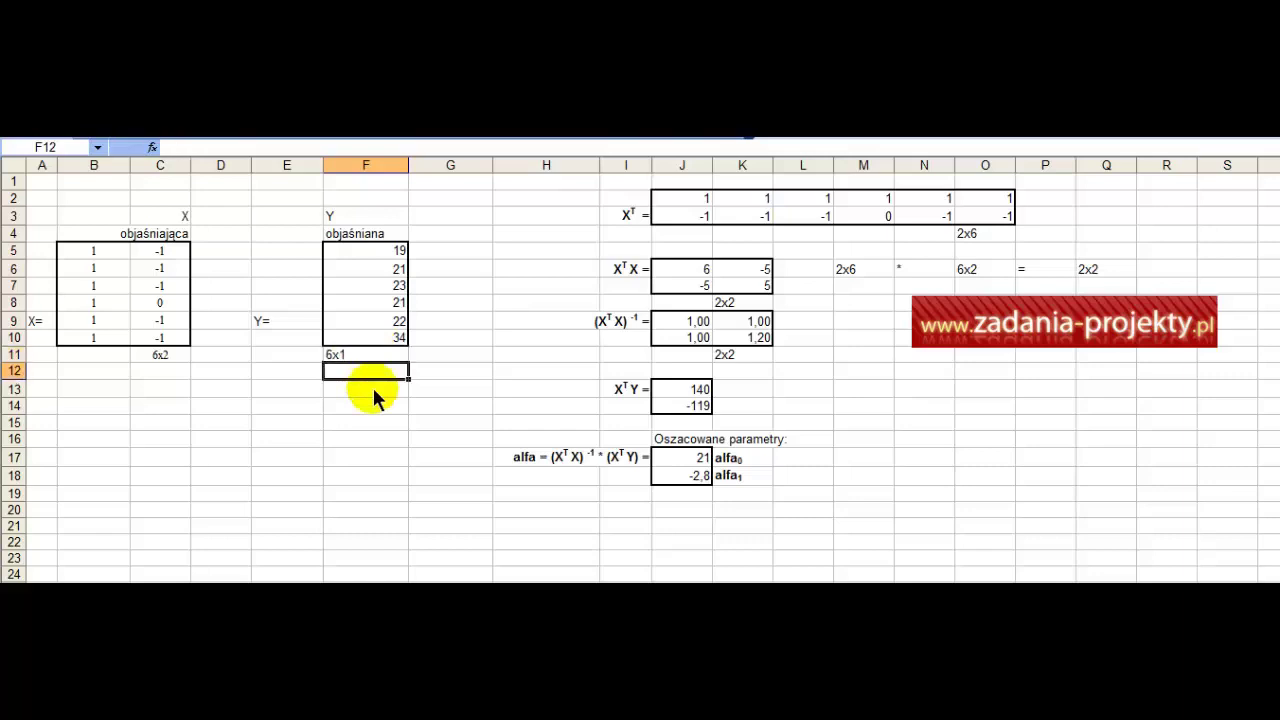
key("Up")
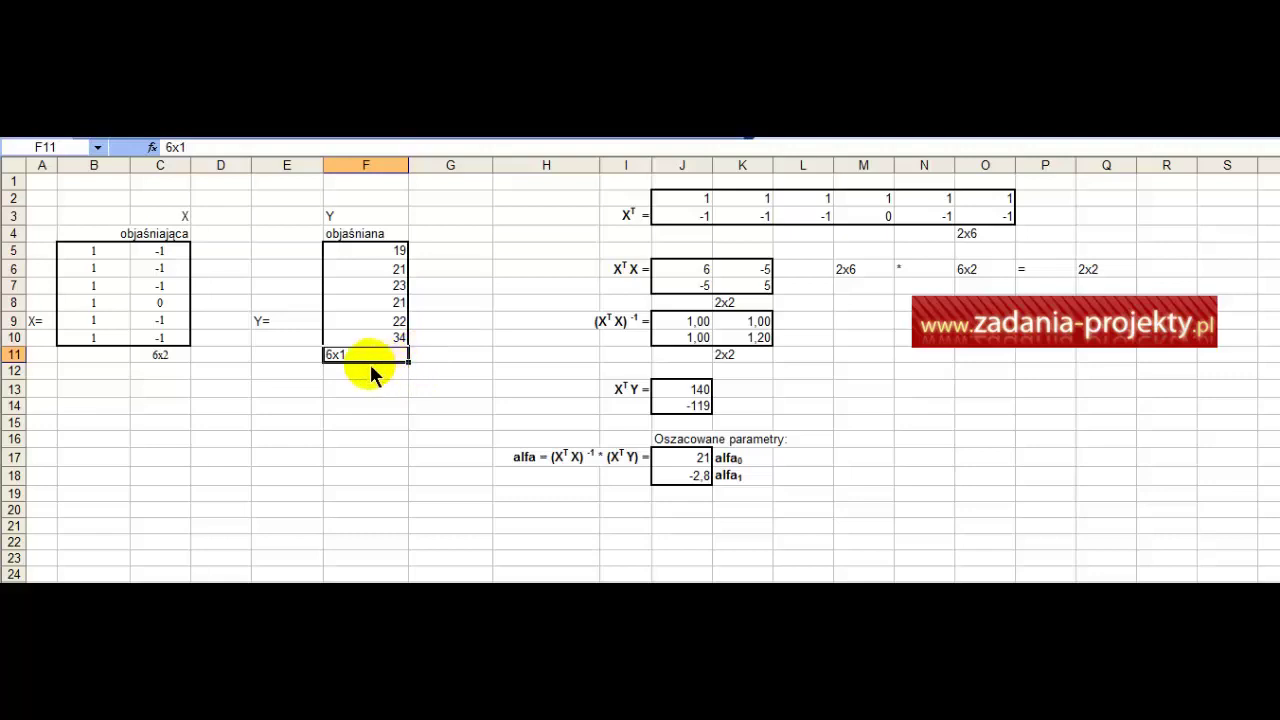
Put the 6x1 size into O6 as the dimension note's second factor
left_click(977, 236)
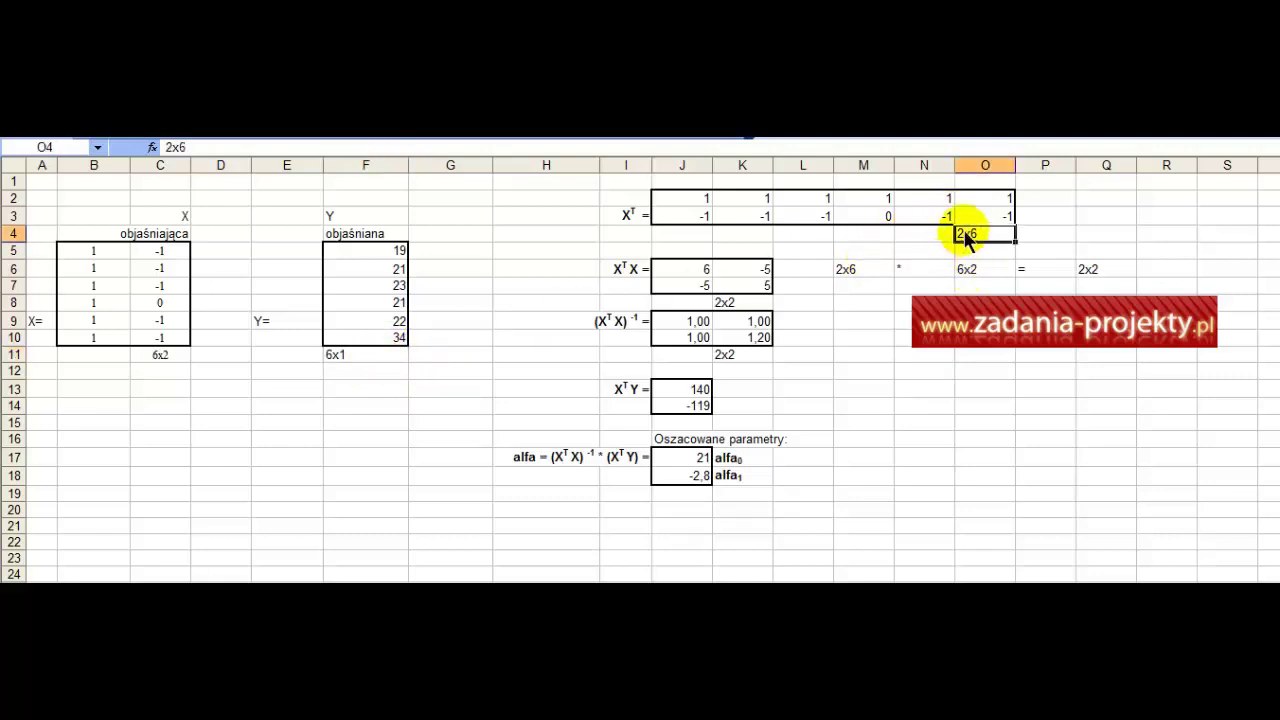
key("ctrl+c")
left_click(860, 269)
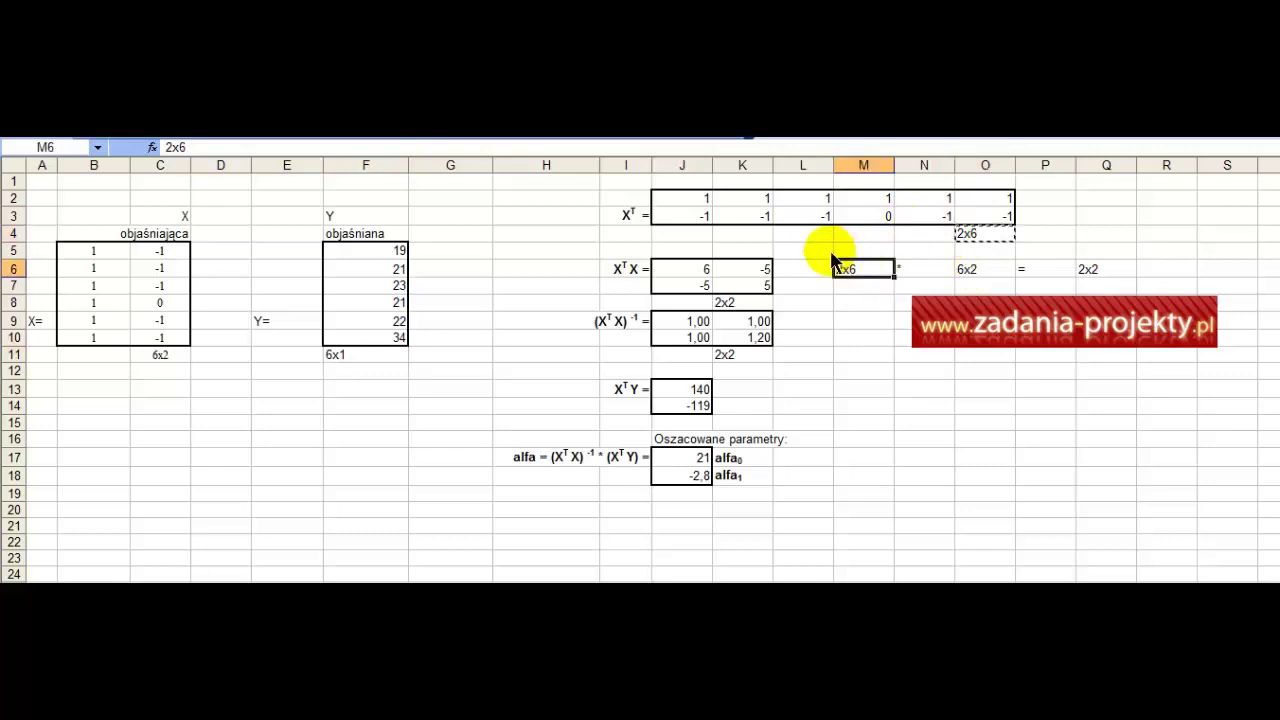
left_click(335, 355)
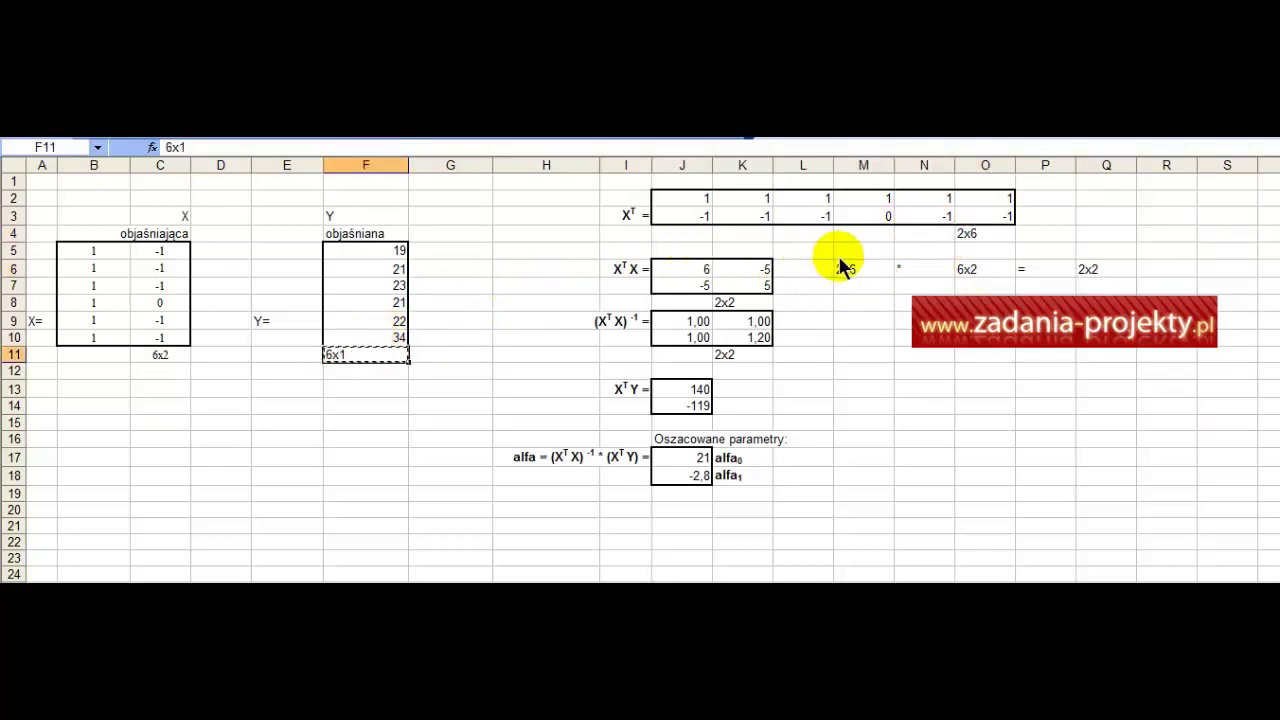
key("ctrl+c")
left_click(982, 269)
key("ctrl+v")
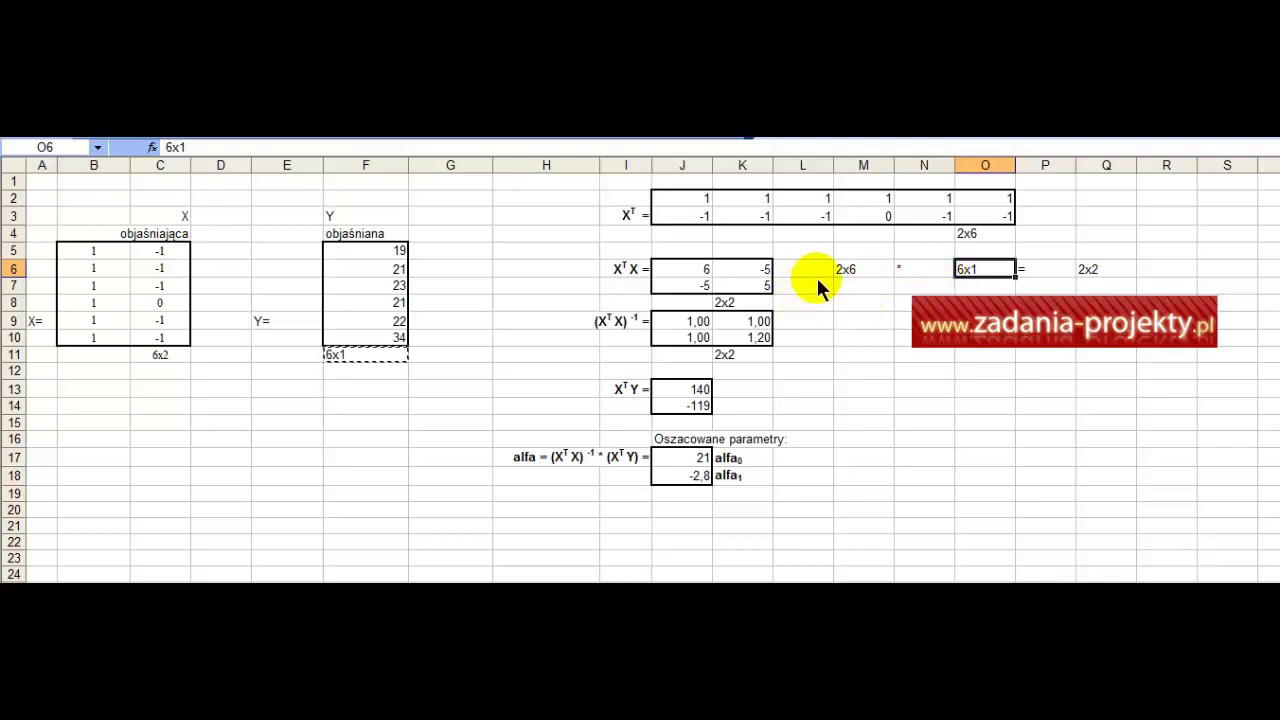
Change the result size in Q6 to 2x1 and copy it into J15 under XᵀY
double_click(1120, 268)
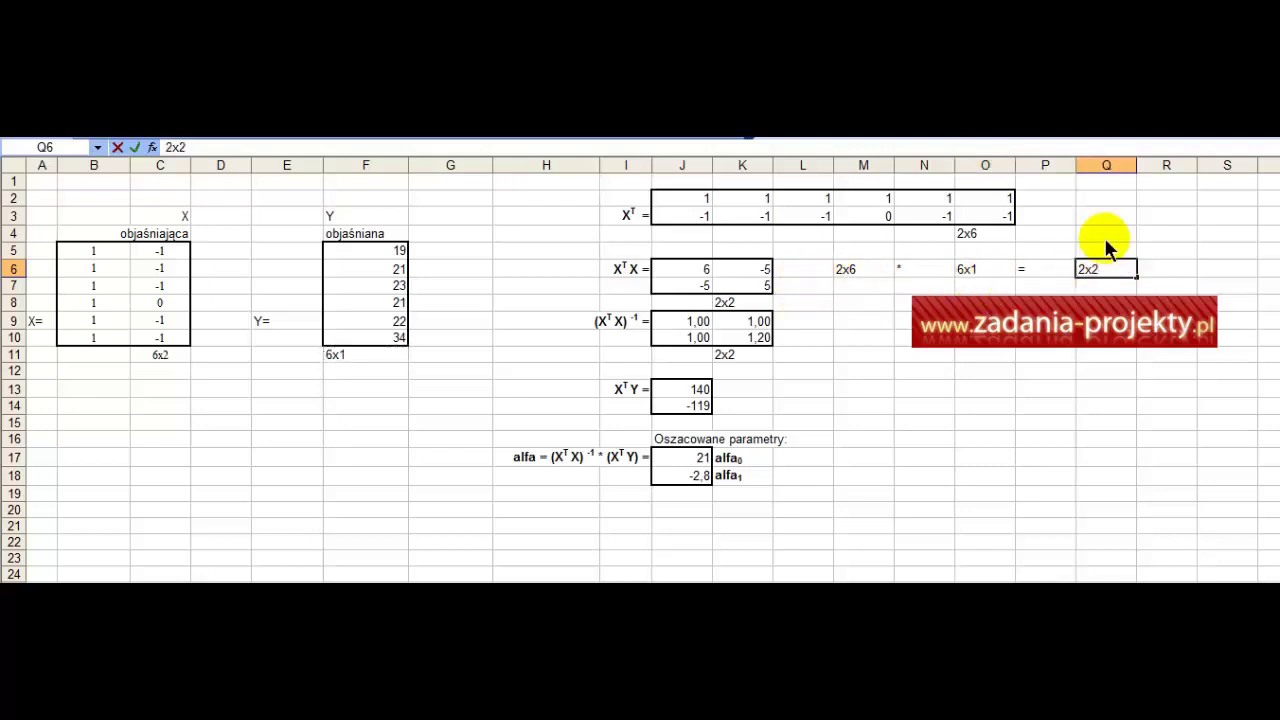
key("BackSpace")
type("1")
key("Return")
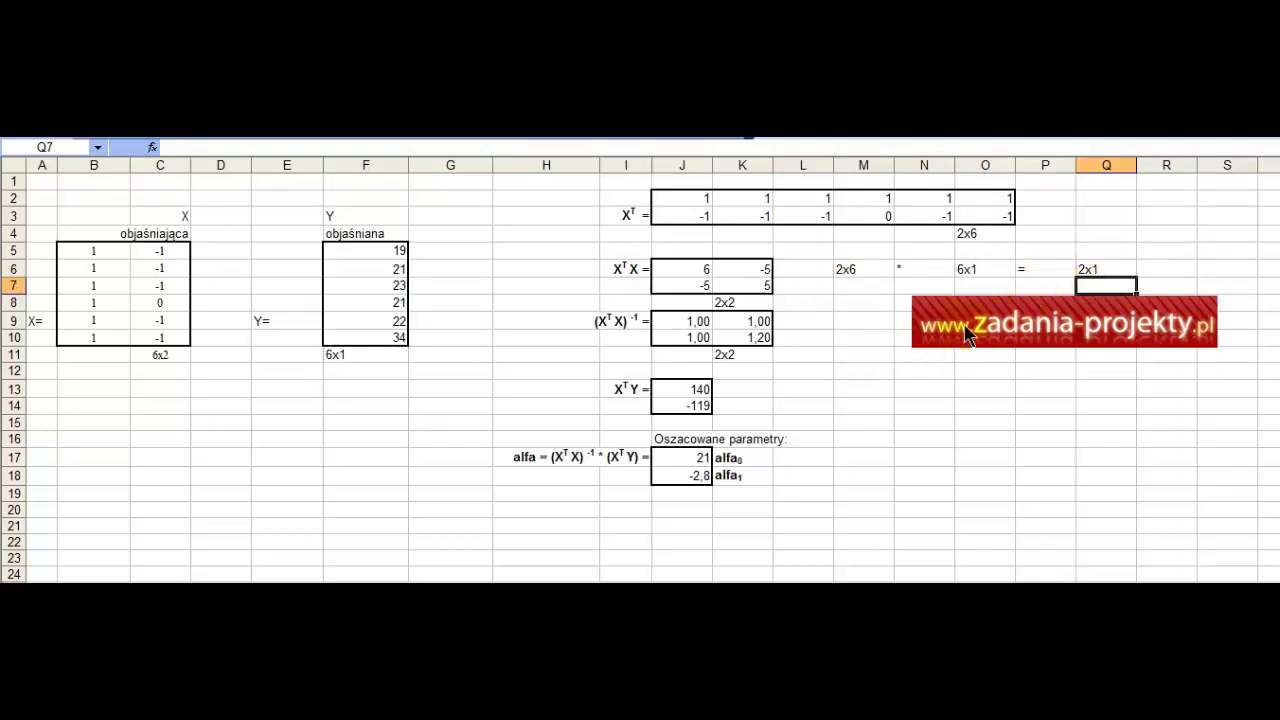
left_click(1131, 269)
key("ctrl+c")
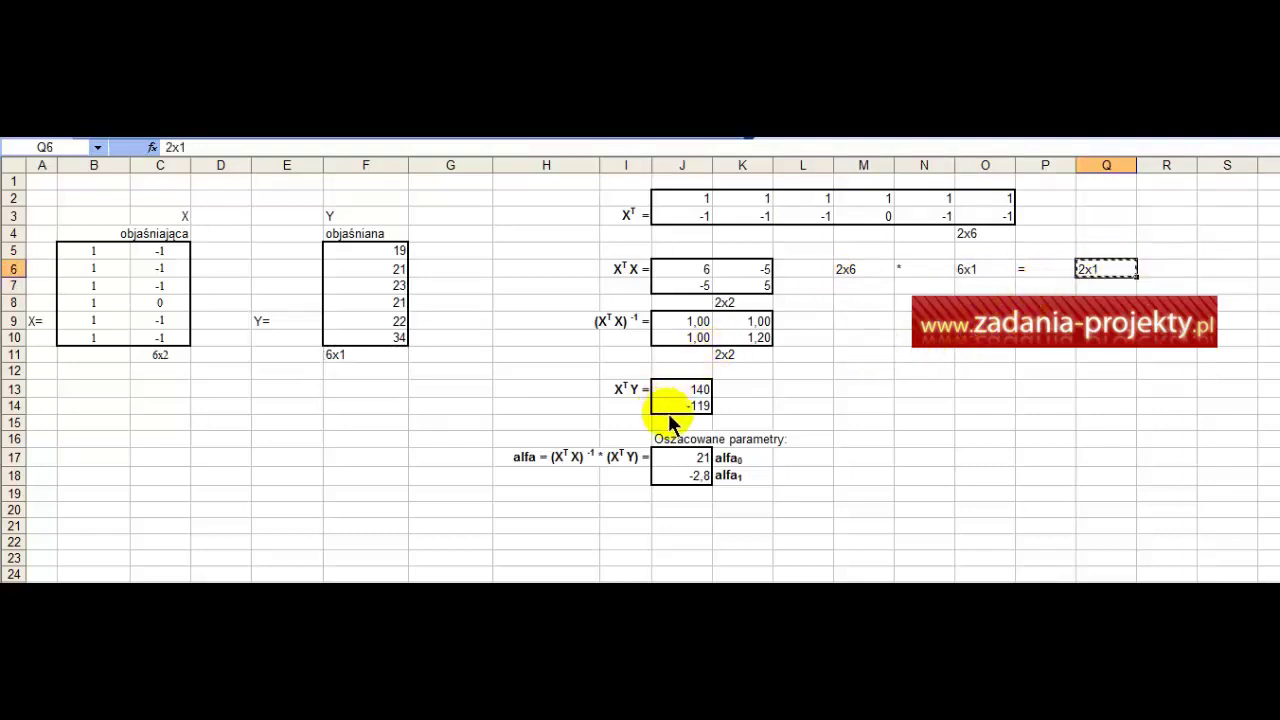
left_click(672, 423)
key("ctrl+v")
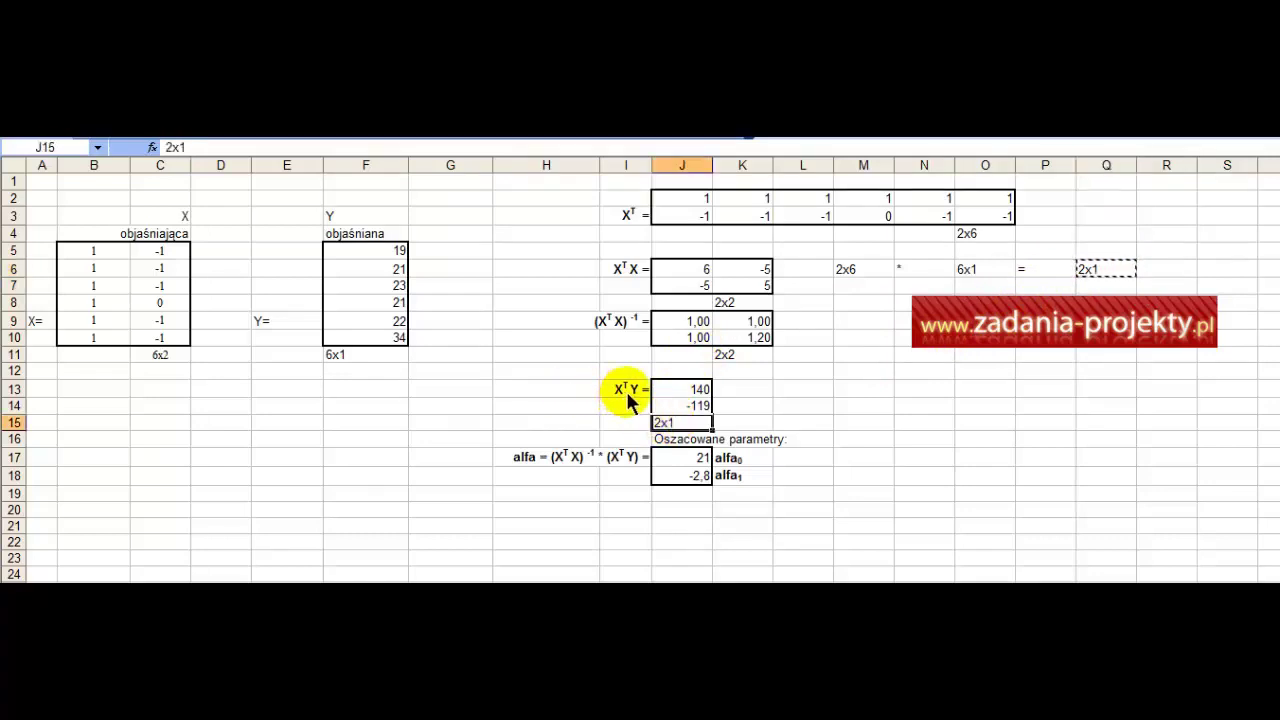
Review the Xᵀ and Y ranges and clear the old XᵀY values in J13:J14
left_click_drag(680, 199, 1005, 216)
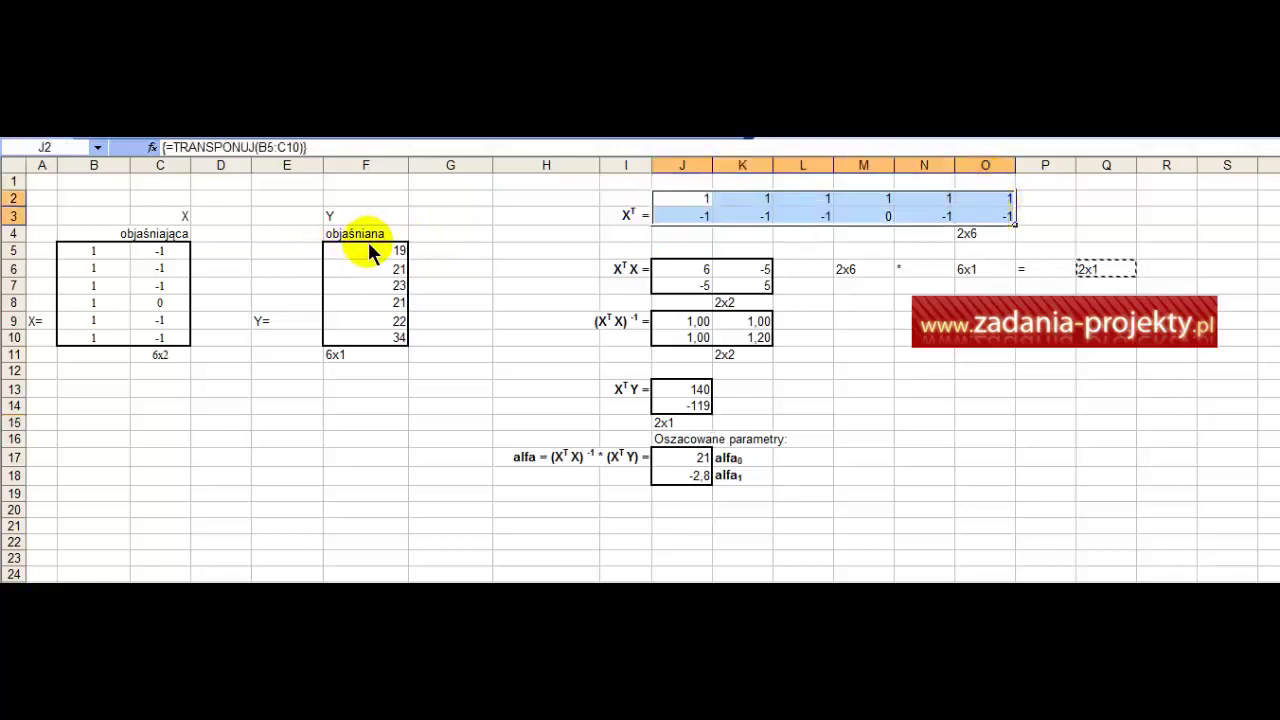
left_click_drag(368, 246, 370, 337)
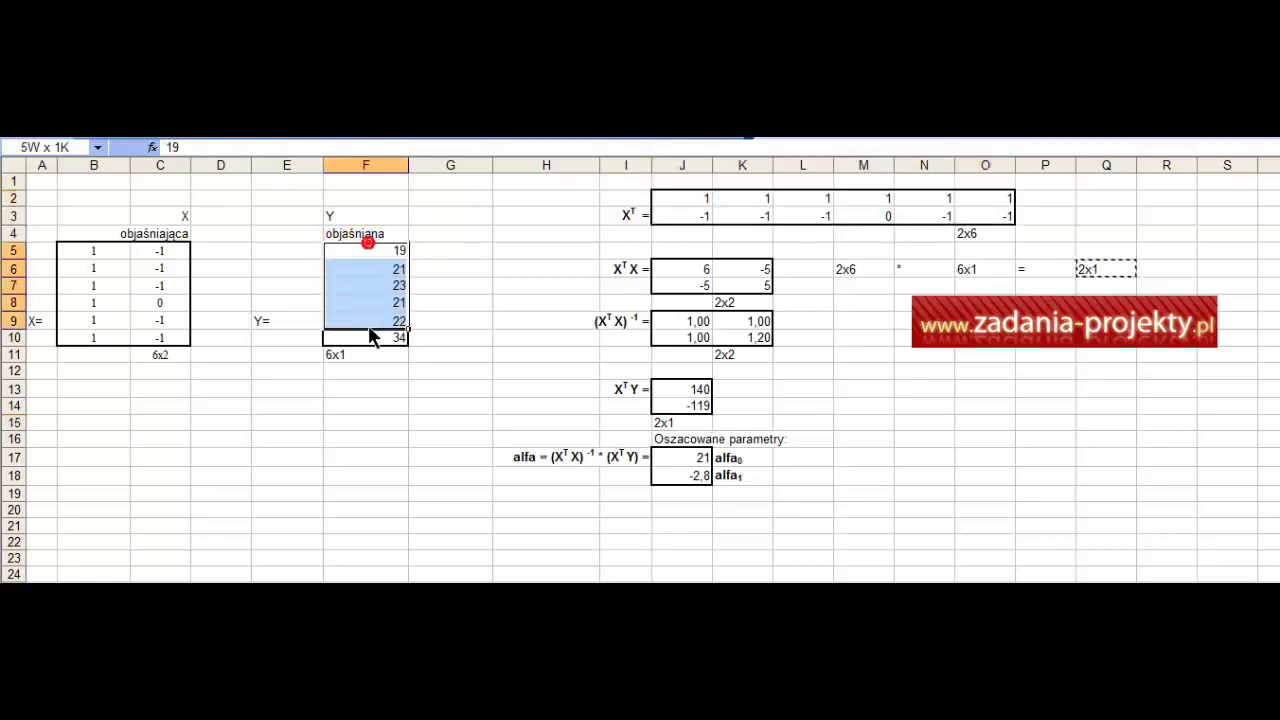
left_click(677, 424)
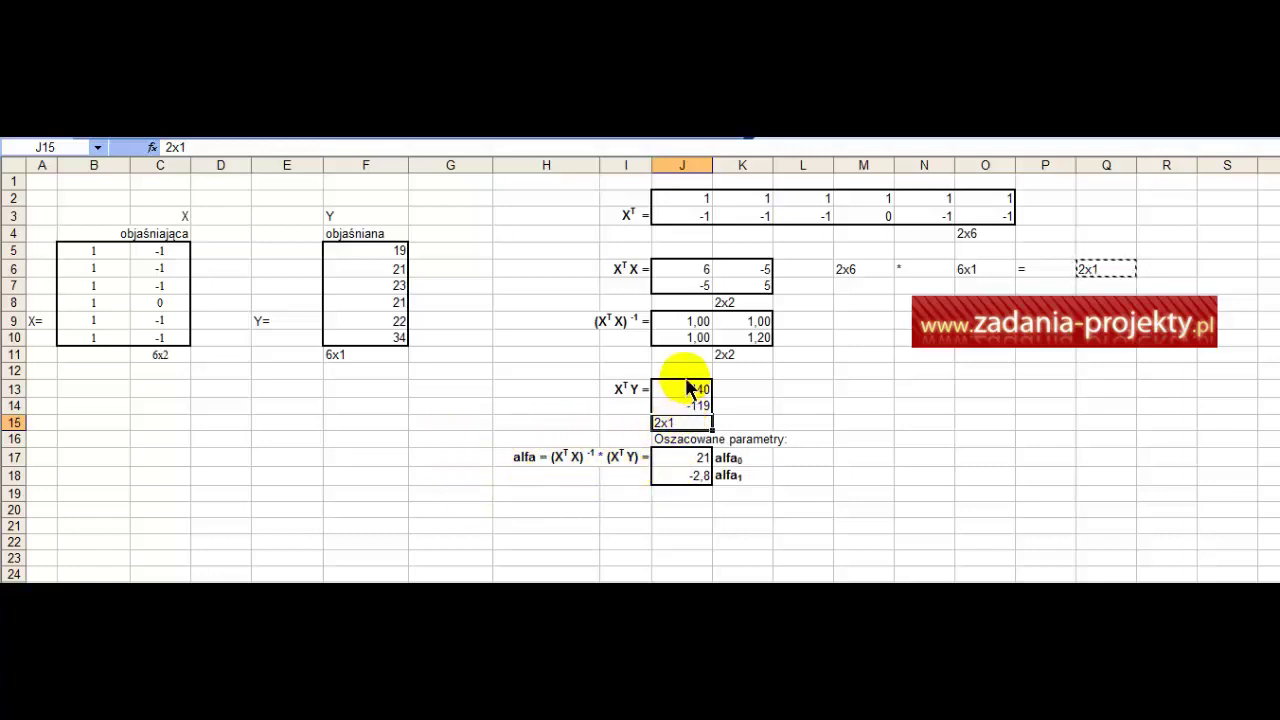
left_click_drag(686, 388, 687, 408)
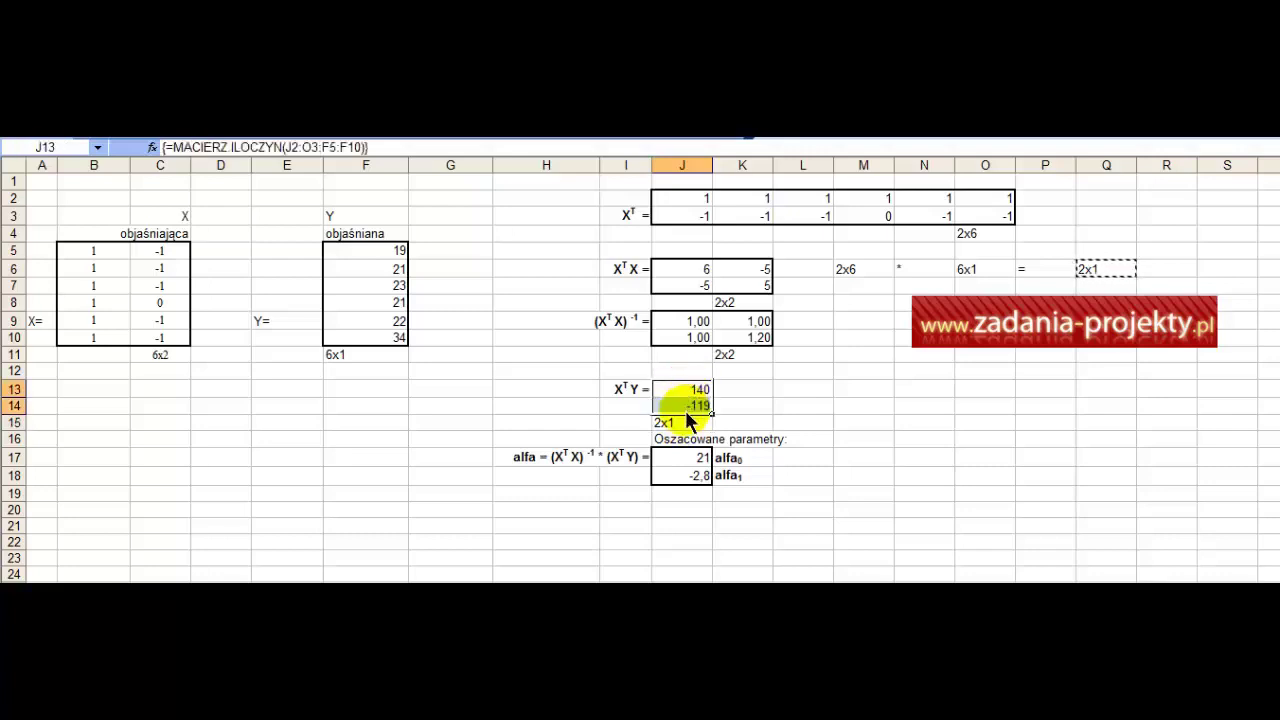
key("Delete")
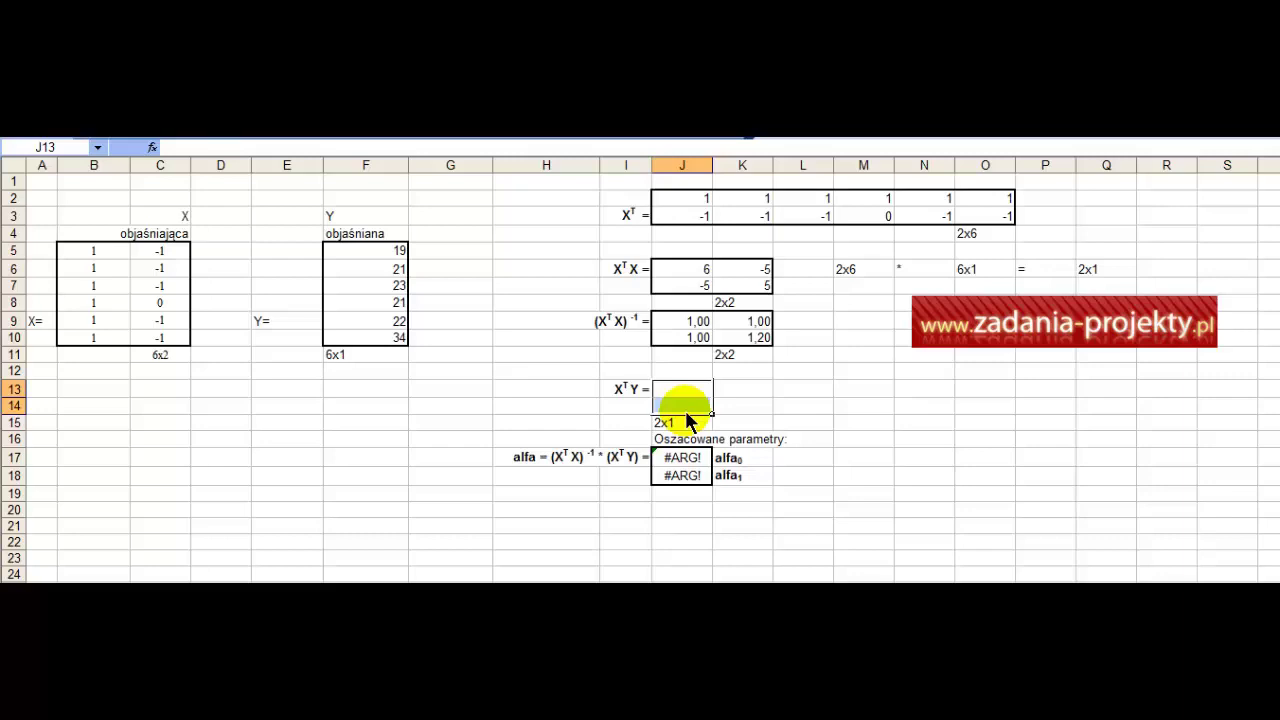
left_click(671, 283)
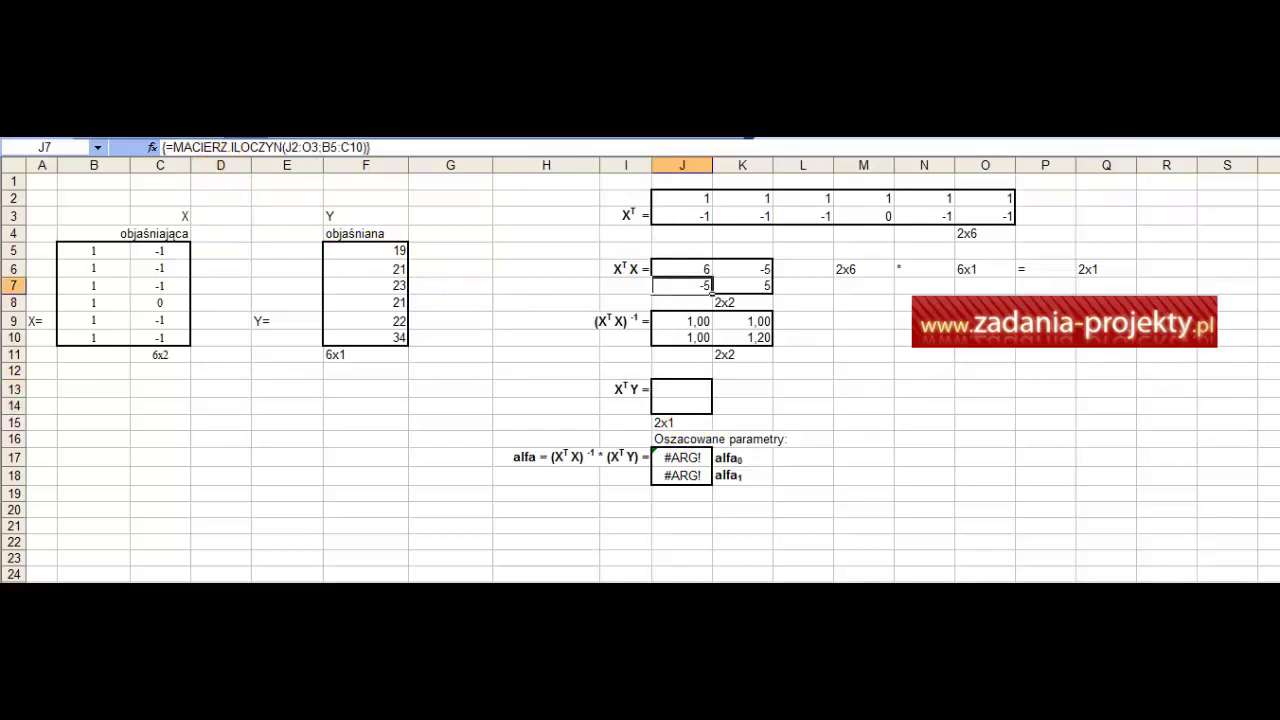
Enter {=MACIERZ.ILOCZYN(J2:O3;F5:F10)} in J13:J14 as an array formula
left_click_drag(680, 392, 686, 412)
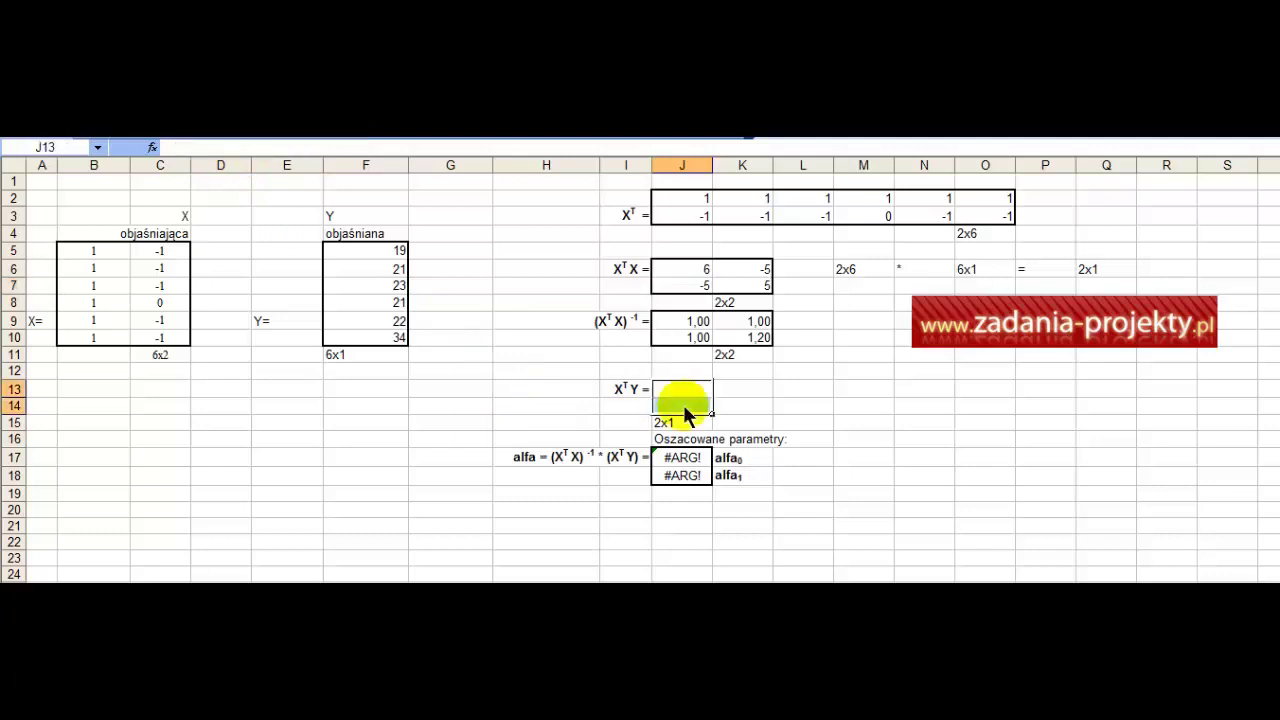
type("=")
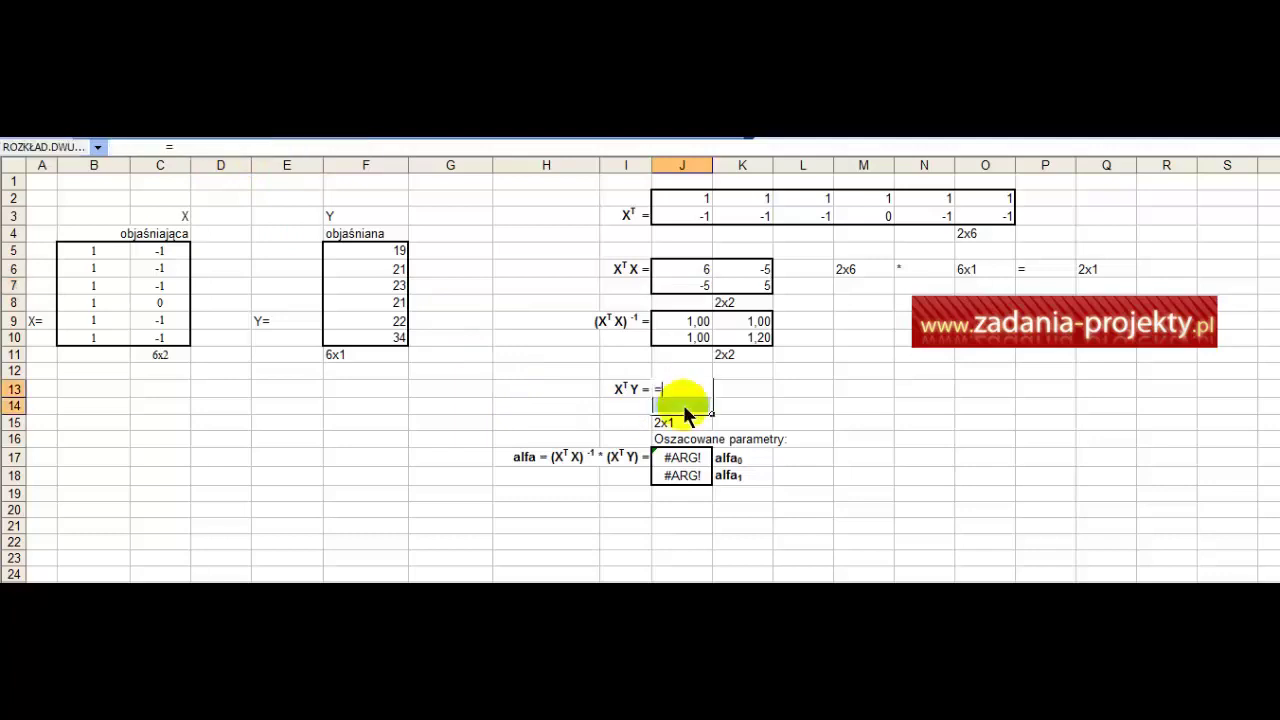
type("ma")
type("cierz.")
type("iloczyn")
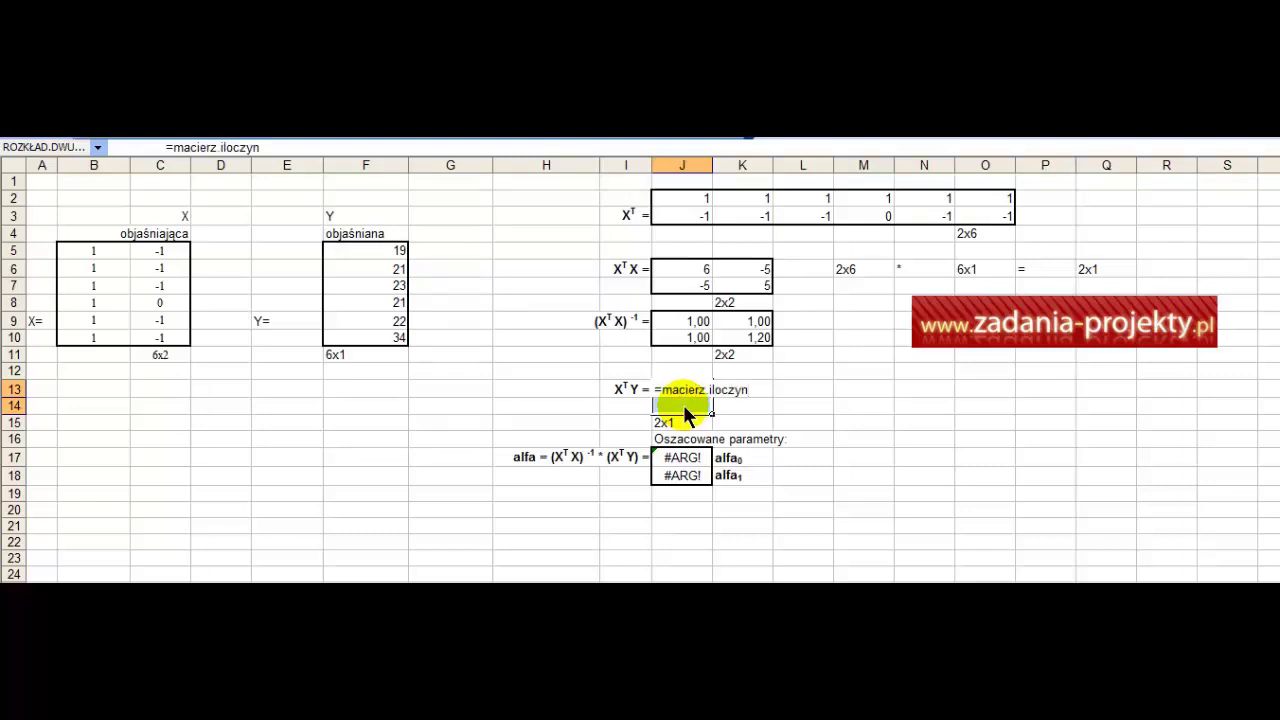
type("(")
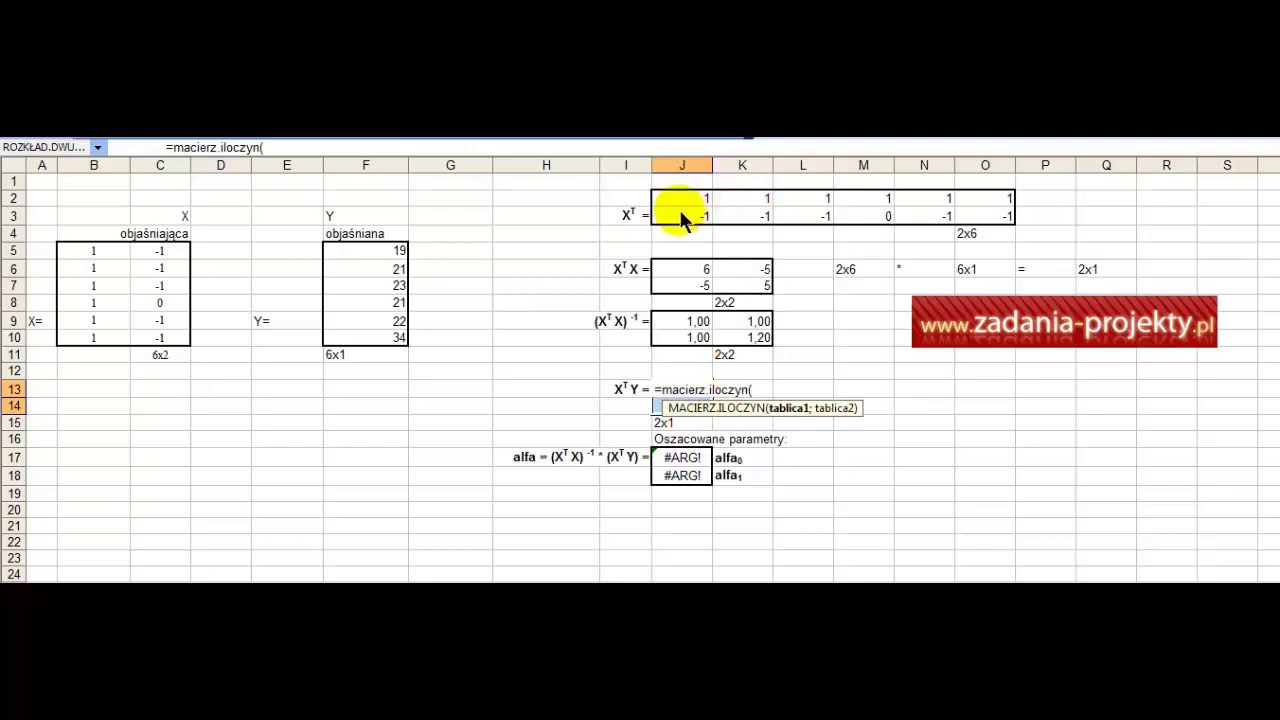
left_click_drag(697, 200, 982, 226)
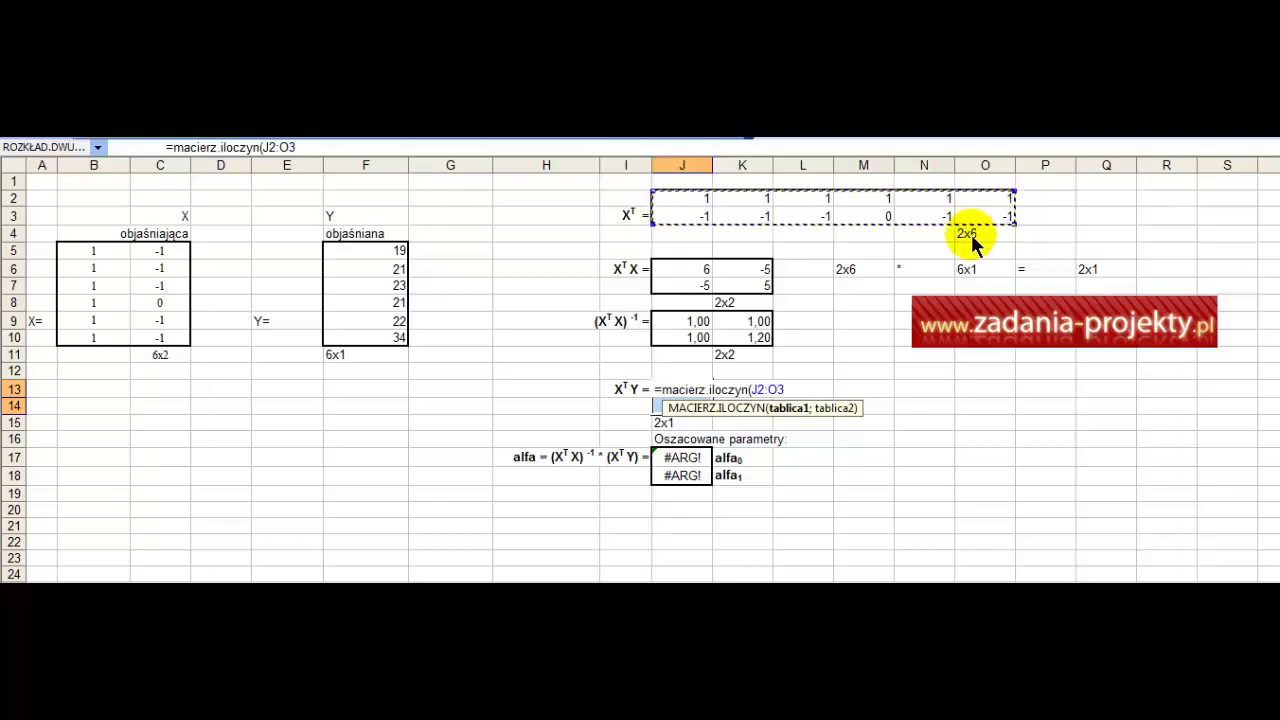
type(";")
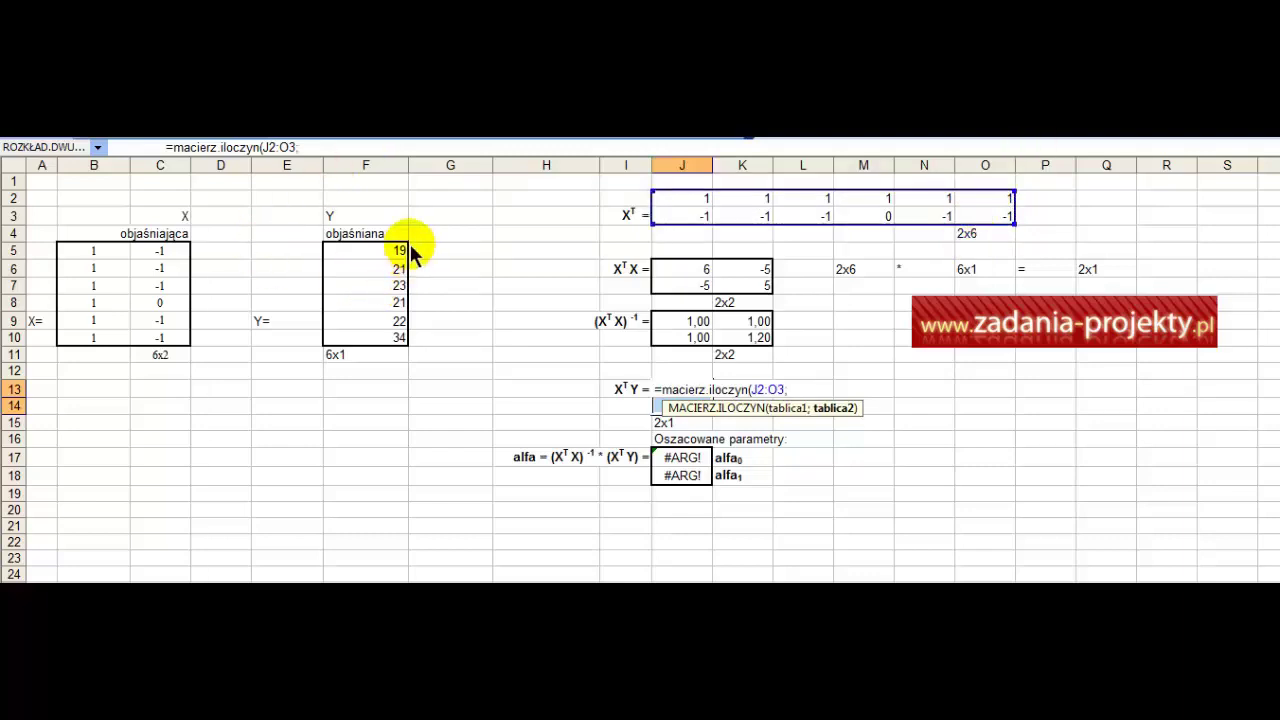
left_click_drag(391, 251, 393, 345)
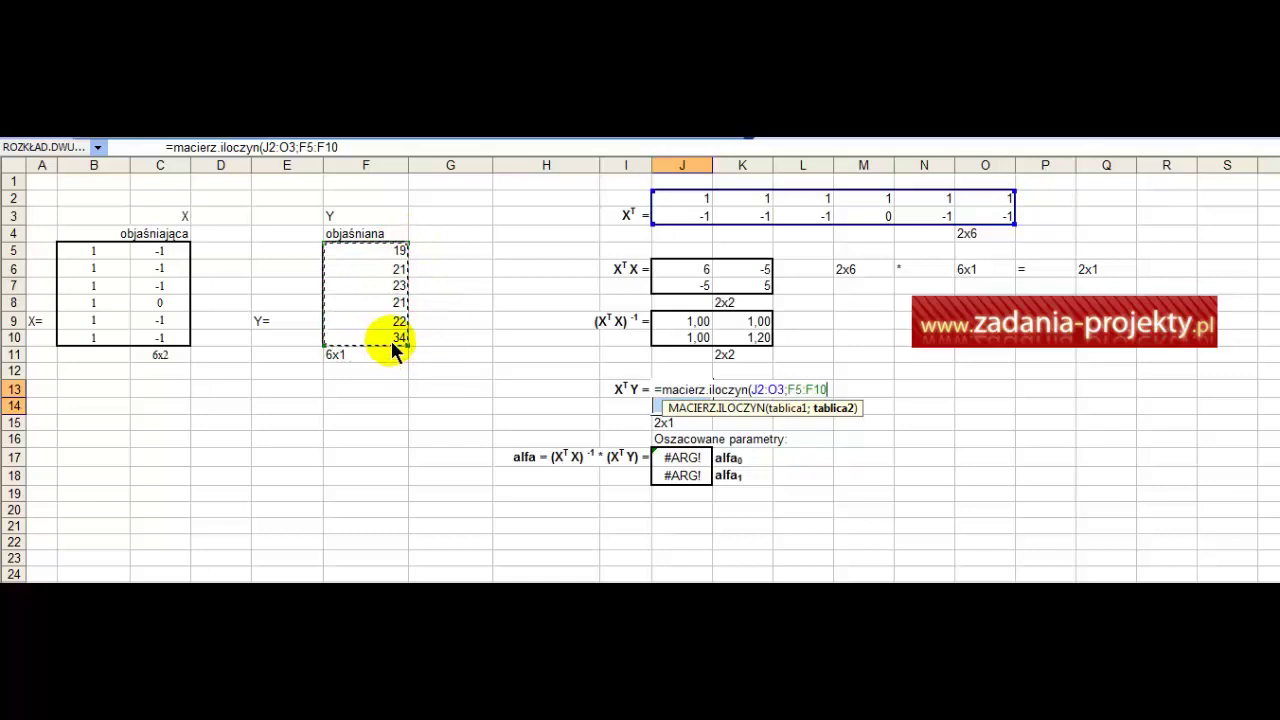
type(")")
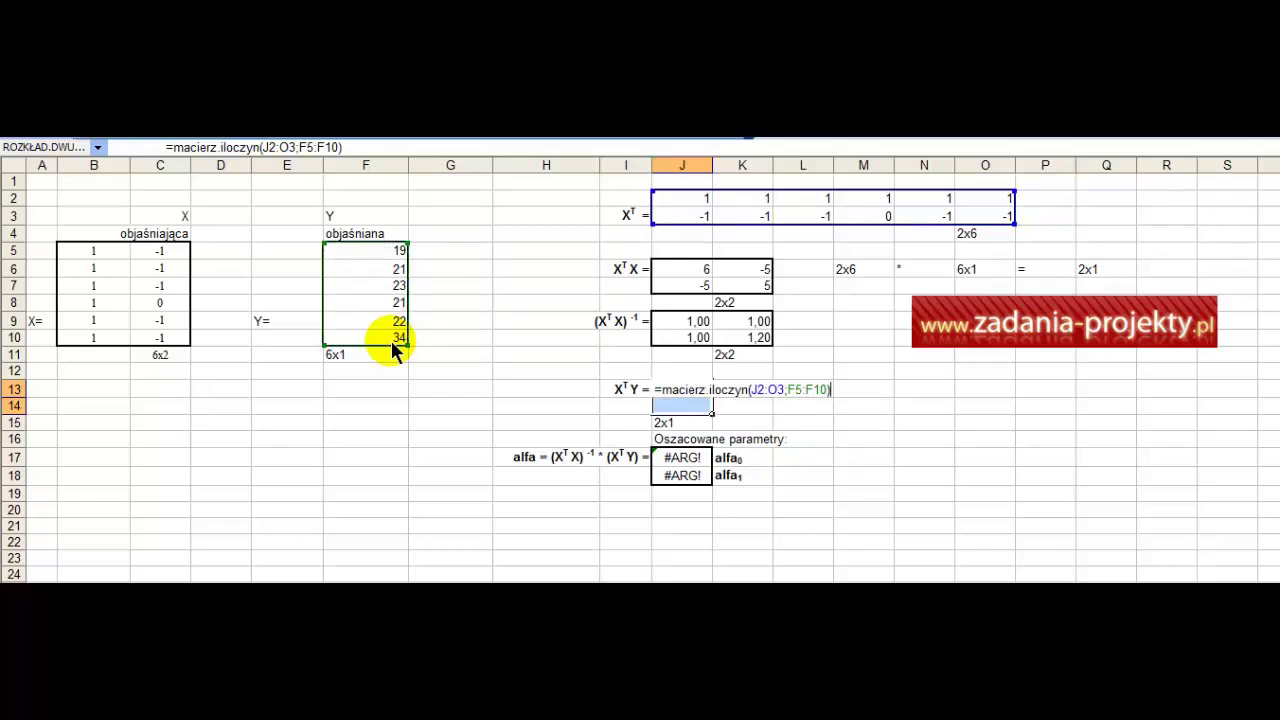
key("ctrl+shift+Return")
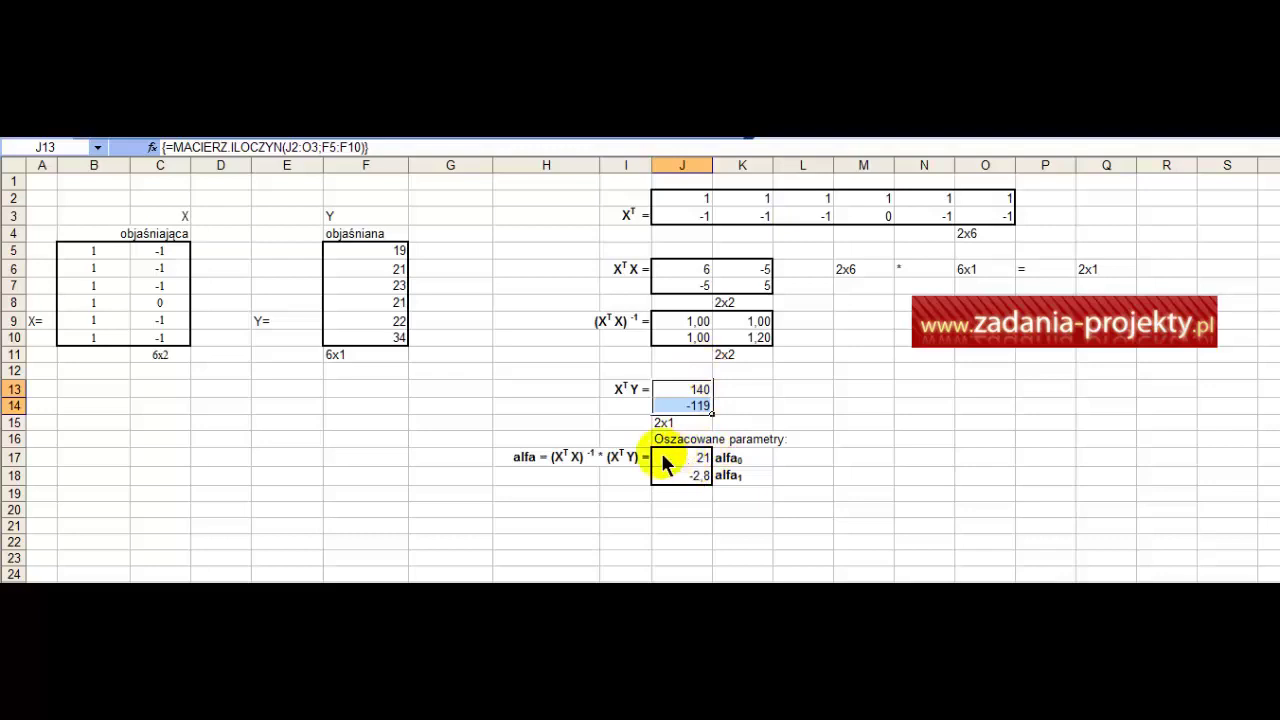
Change the dimension note's factors to 2x2 and 2x1, copied from K11 and J15
left_click(527, 460)
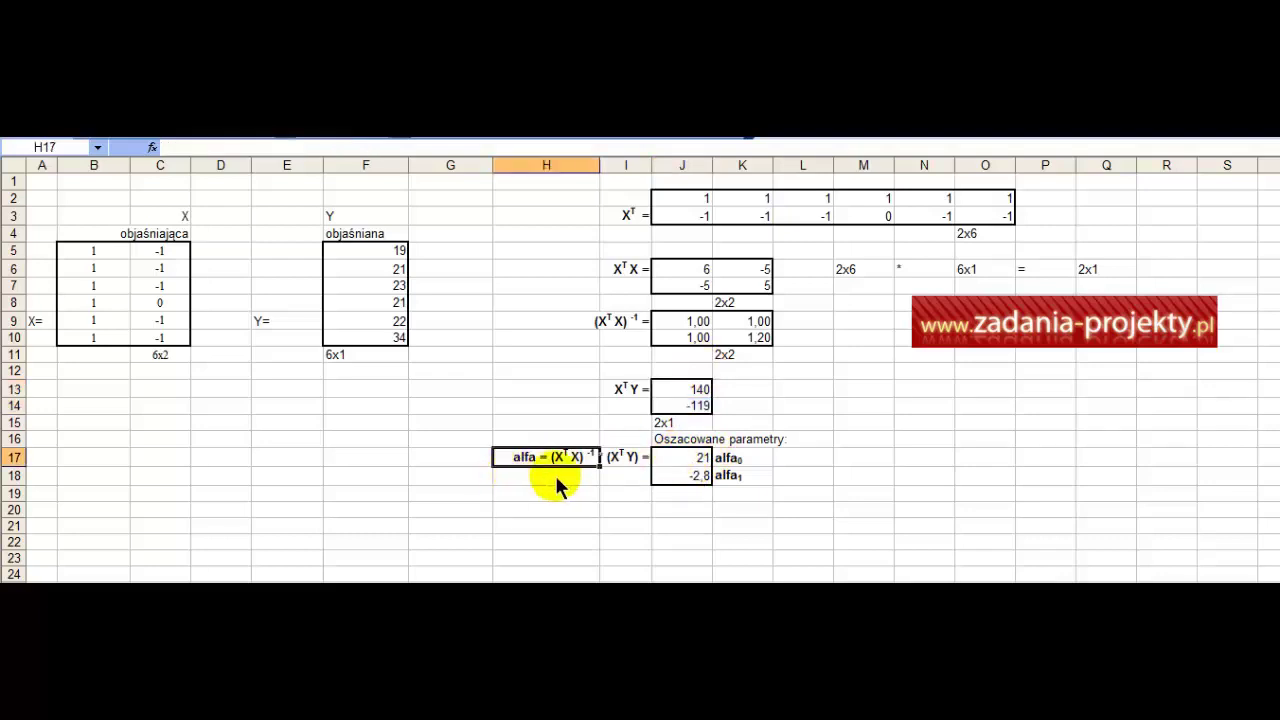
left_click(558, 493)
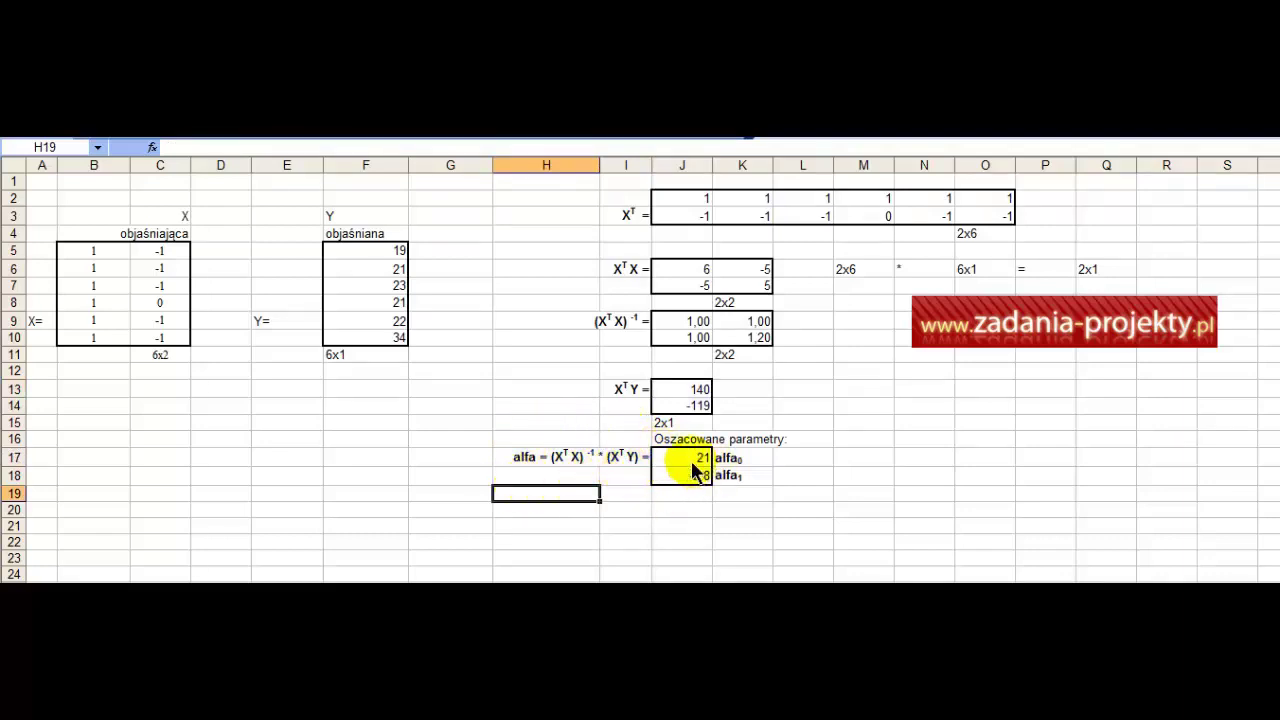
left_click_drag(693, 464, 691, 476)
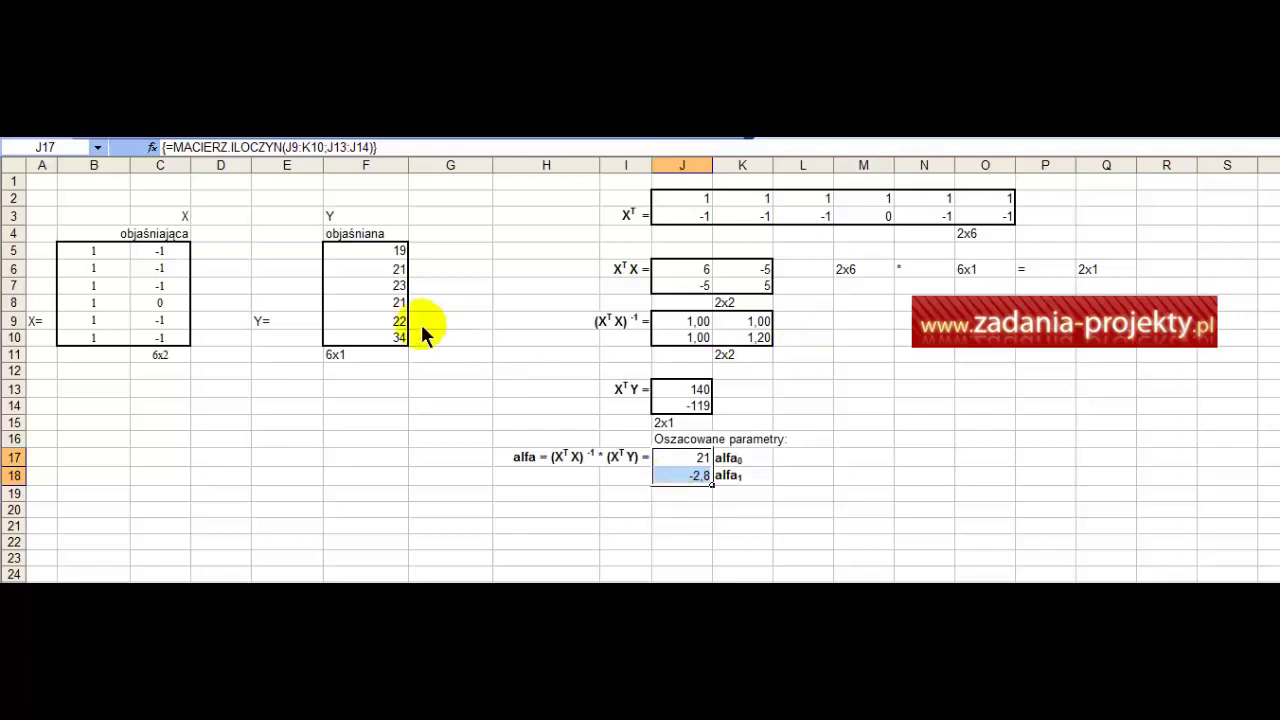
left_click(741, 358)
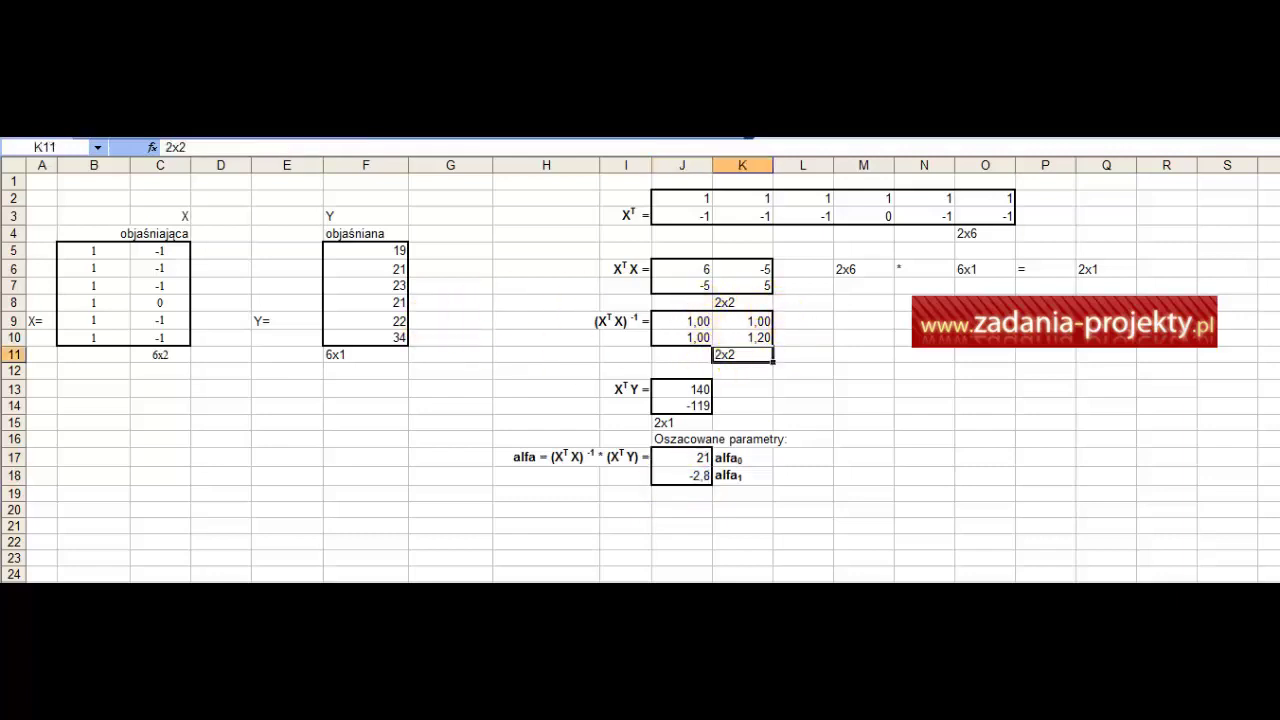
key("ctrl+c")
left_click(864, 270)
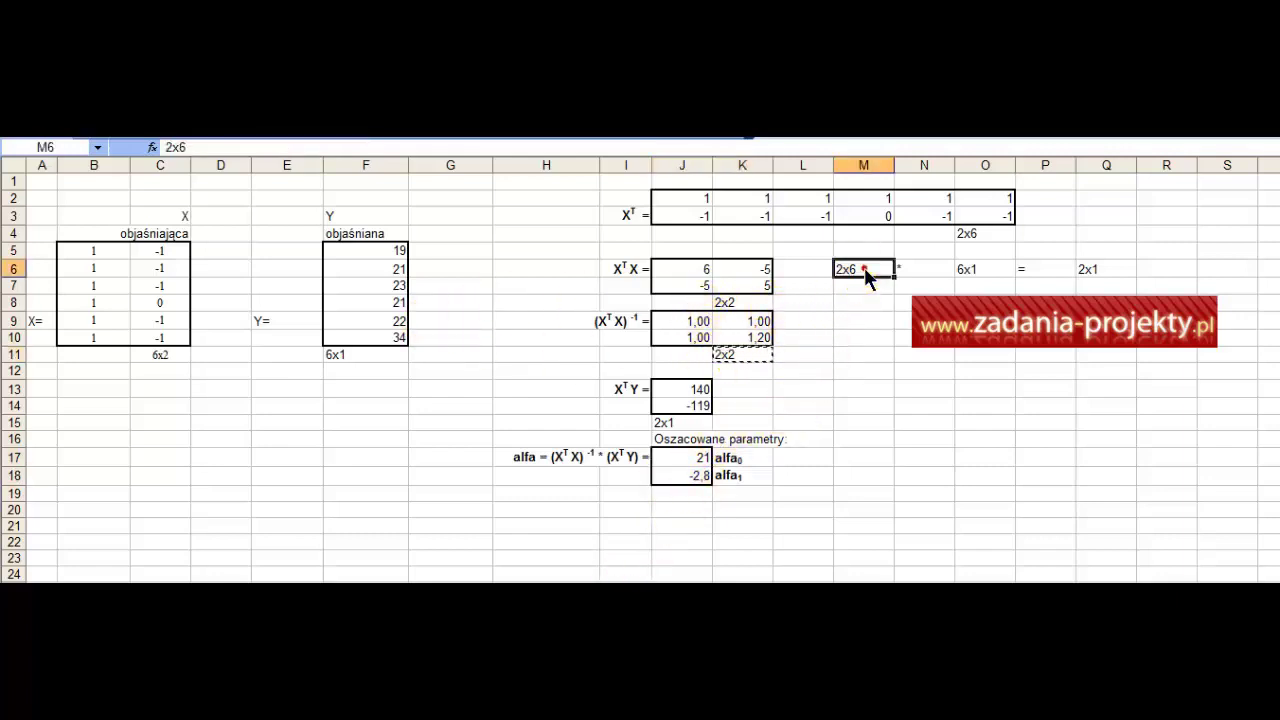
key("ctrl+v")
left_click(682, 422)
key("ctrl+c")
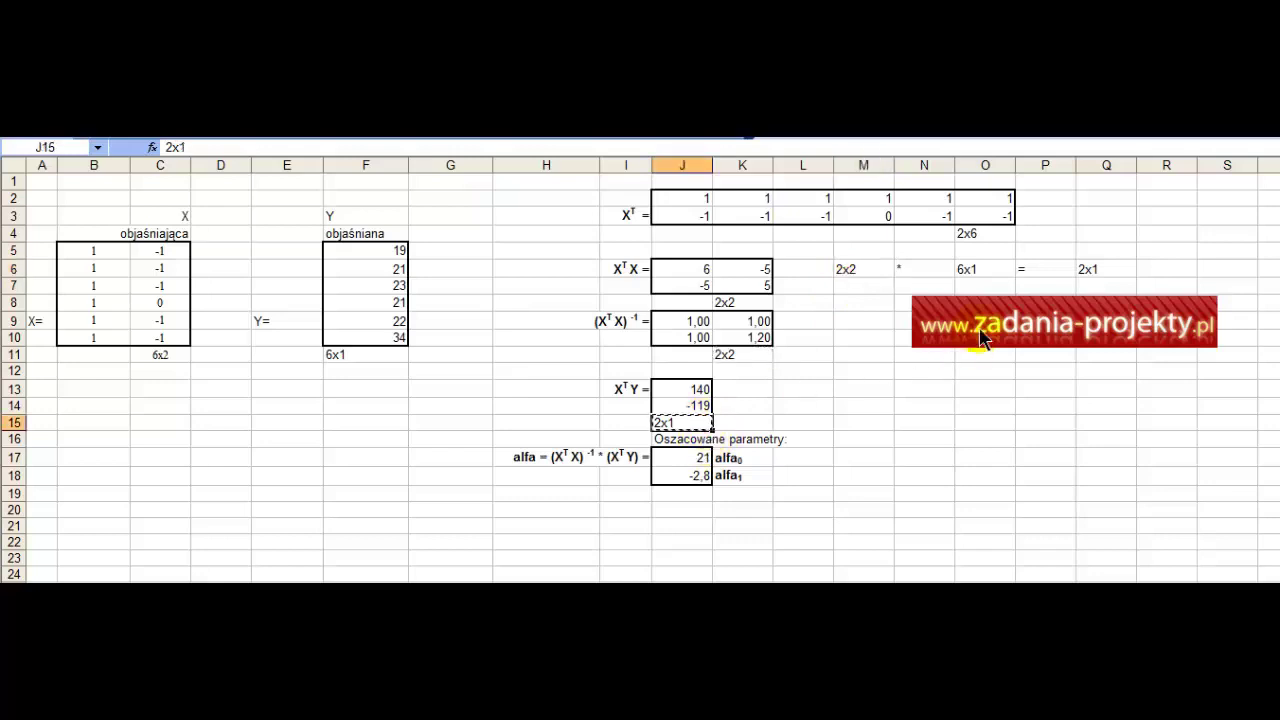
left_click(984, 266)
key("ctrl+v")
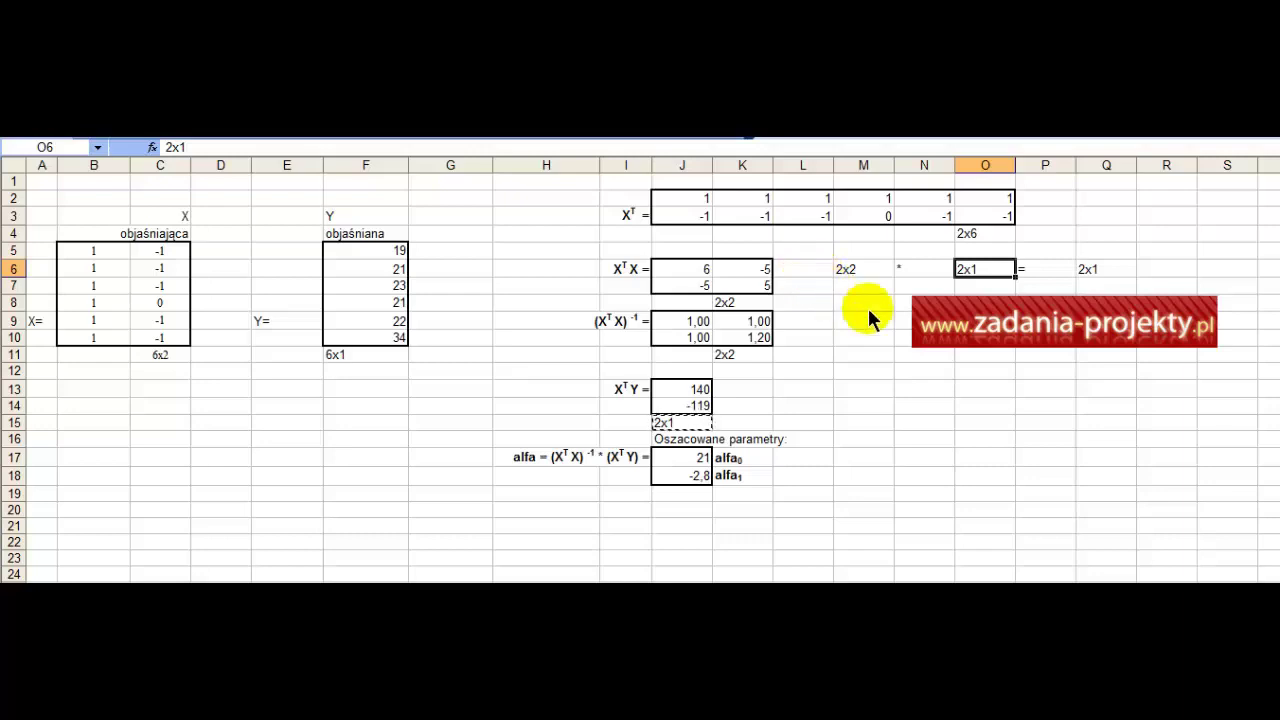
Copy the 2x1 result size from Q6 into J19 under the alfa estimates
left_click(1103, 268)
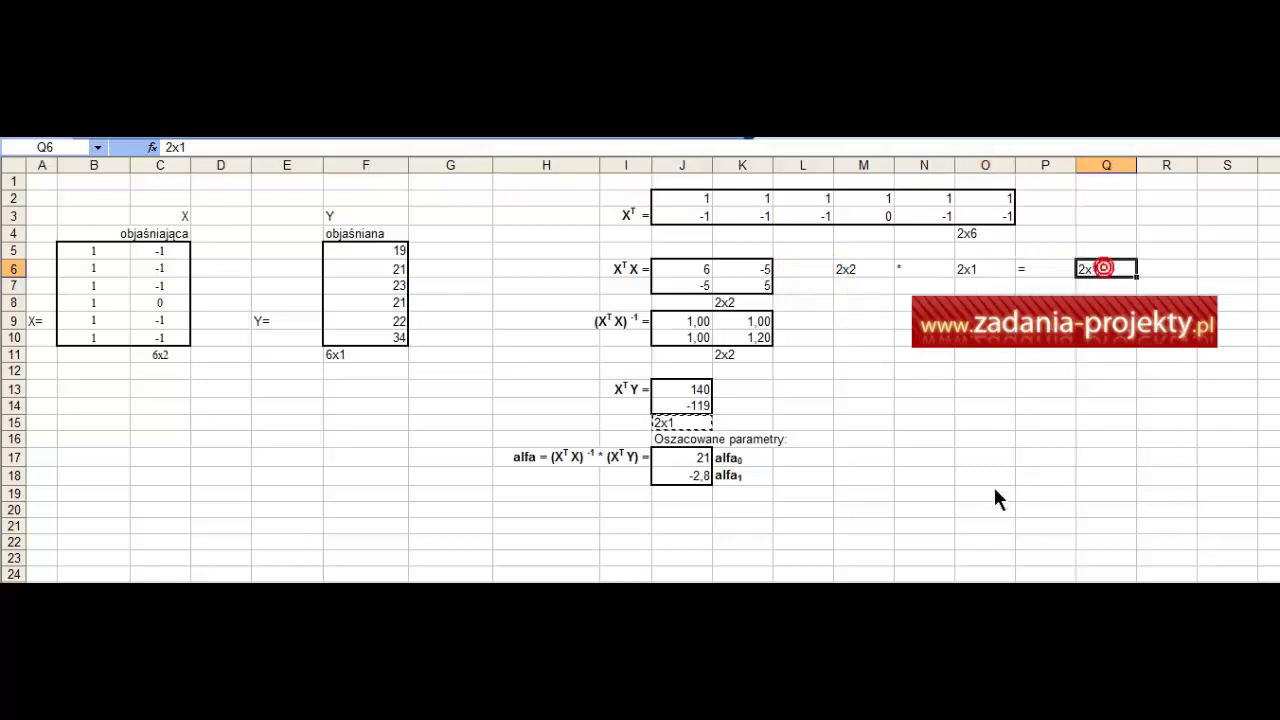
key("ctrl+c")
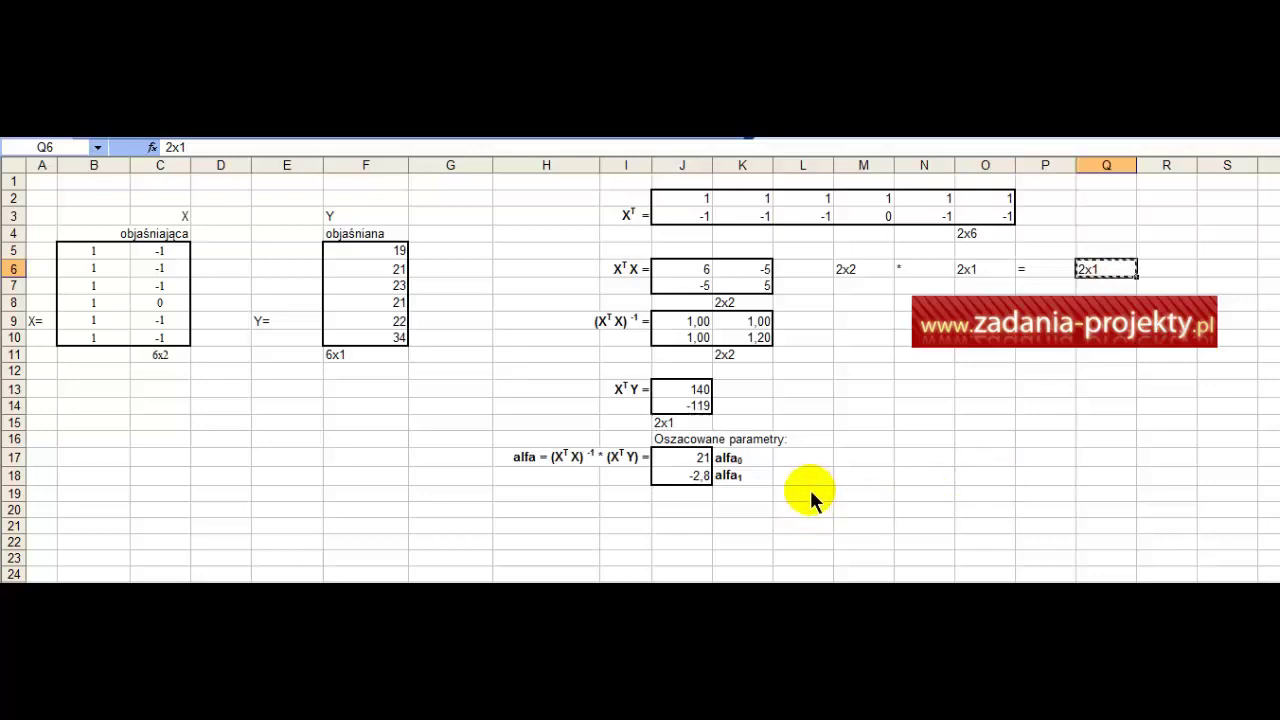
left_click(706, 493)
key("ctrl+v")
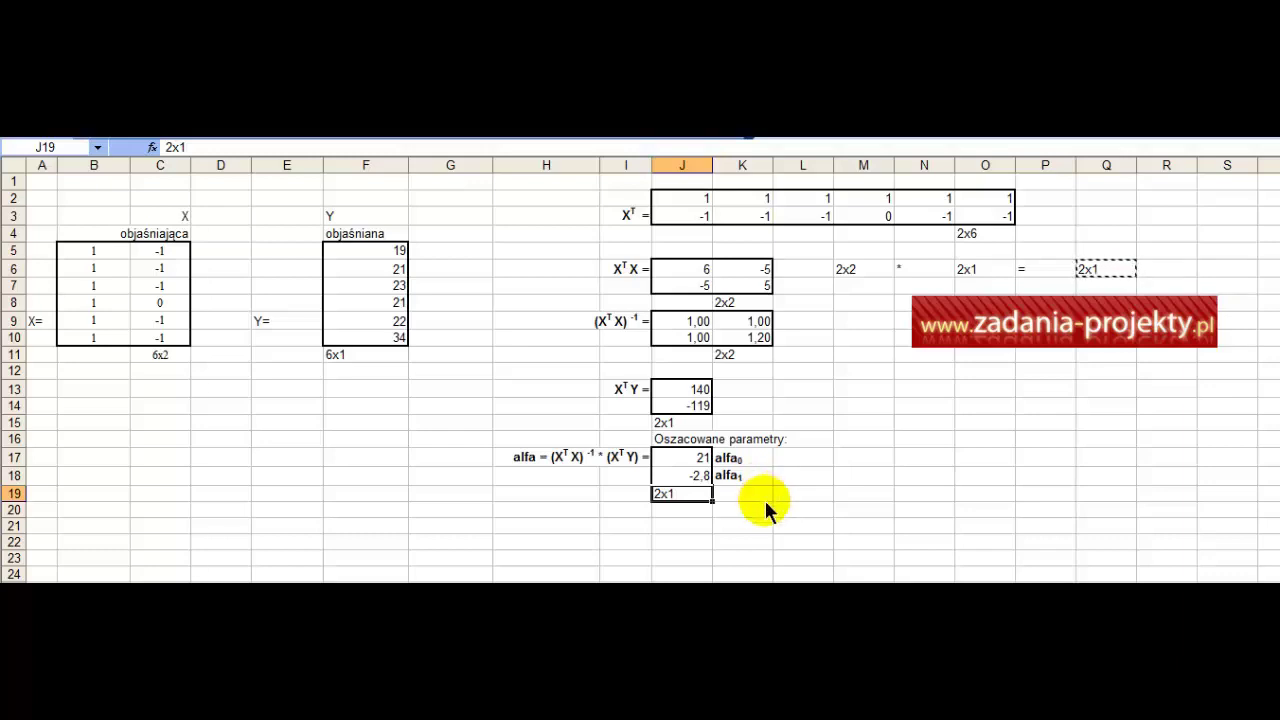
Re-enter J17:J18 as the array formula {=MACIERZ.ILOCZYN(J9:K10;J13:J14)}
left_click(693, 458)
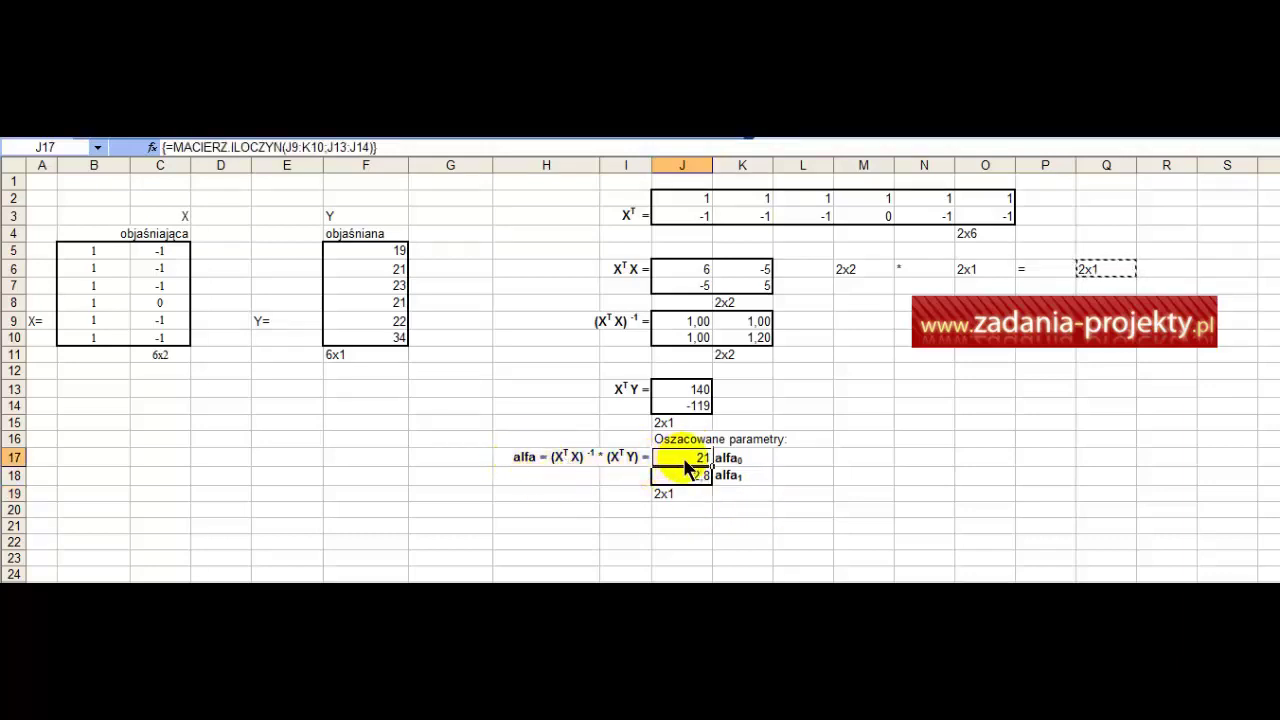
left_click_drag(686, 463, 690, 478)
key("Delete")
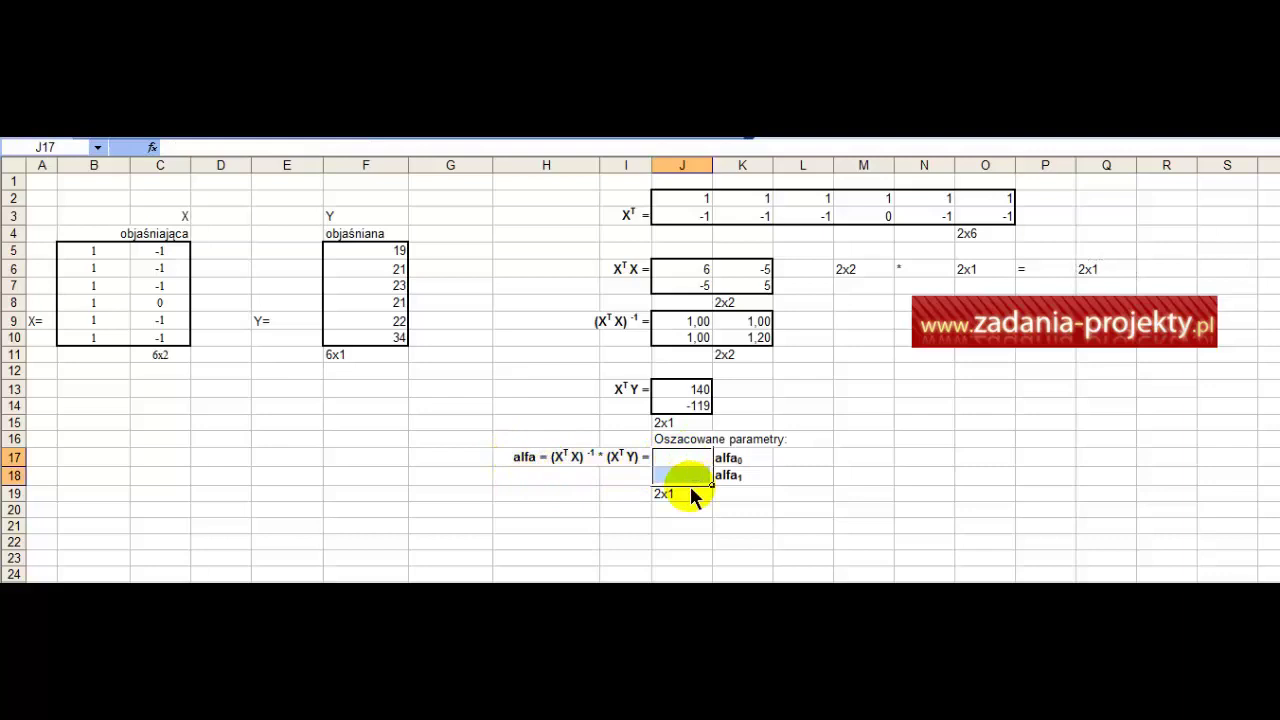
type("=macier")
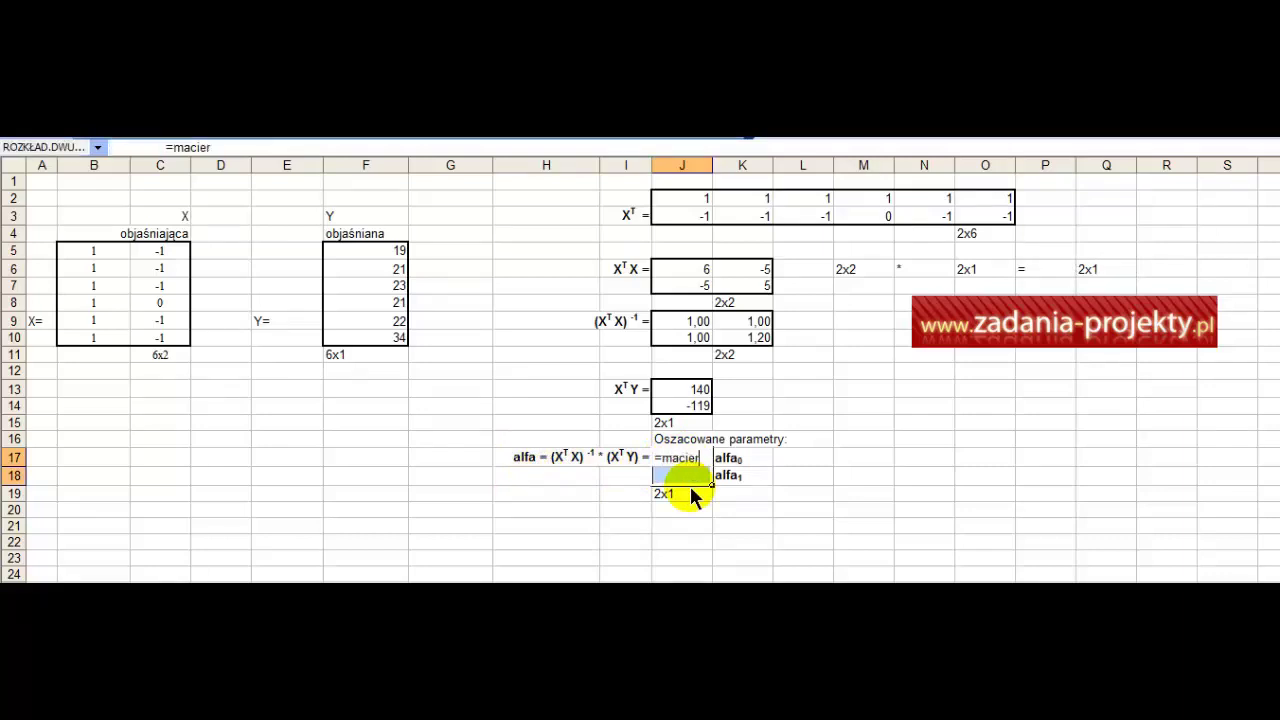
type("z iloczy")
type("n(")
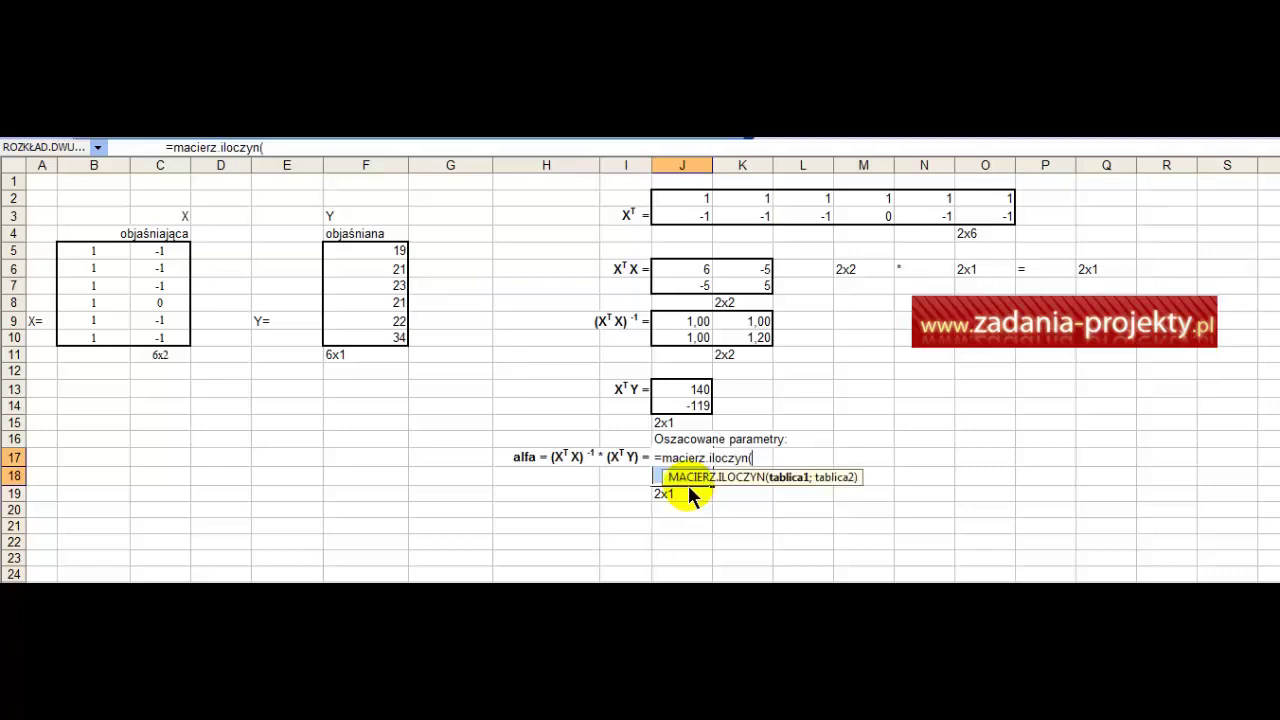
left_click_drag(700, 322, 735, 355)
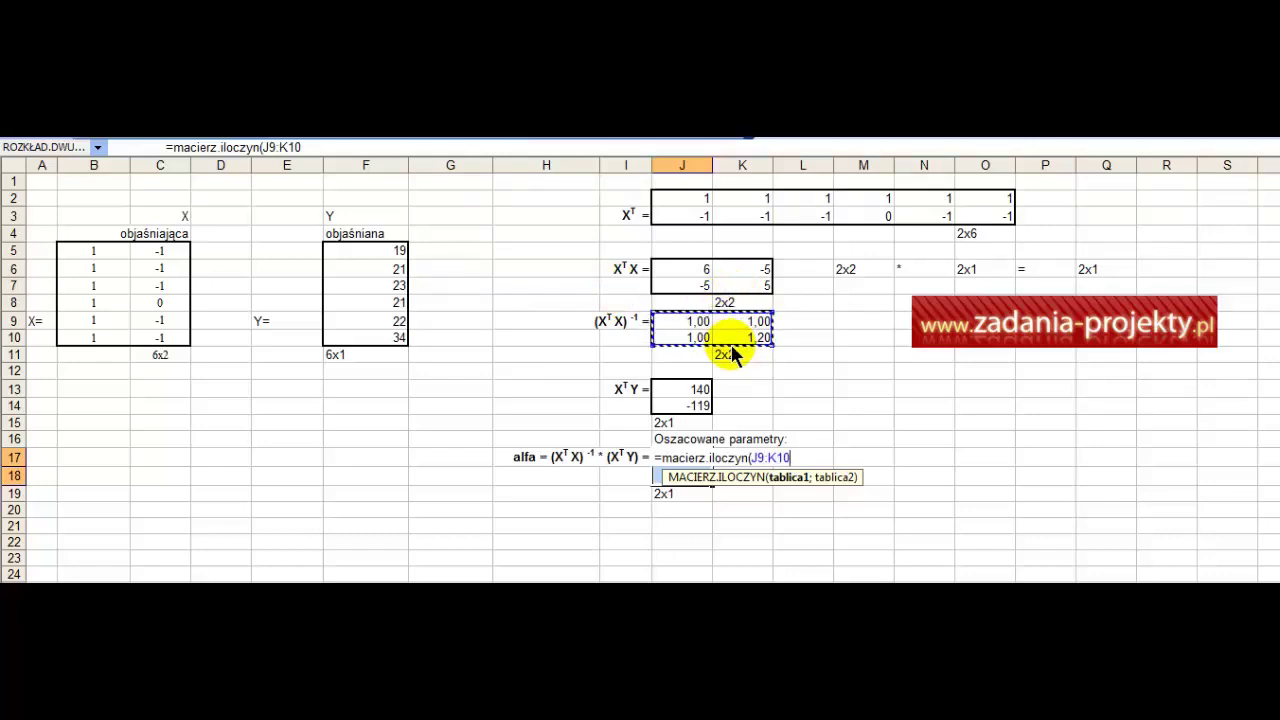
type(";")
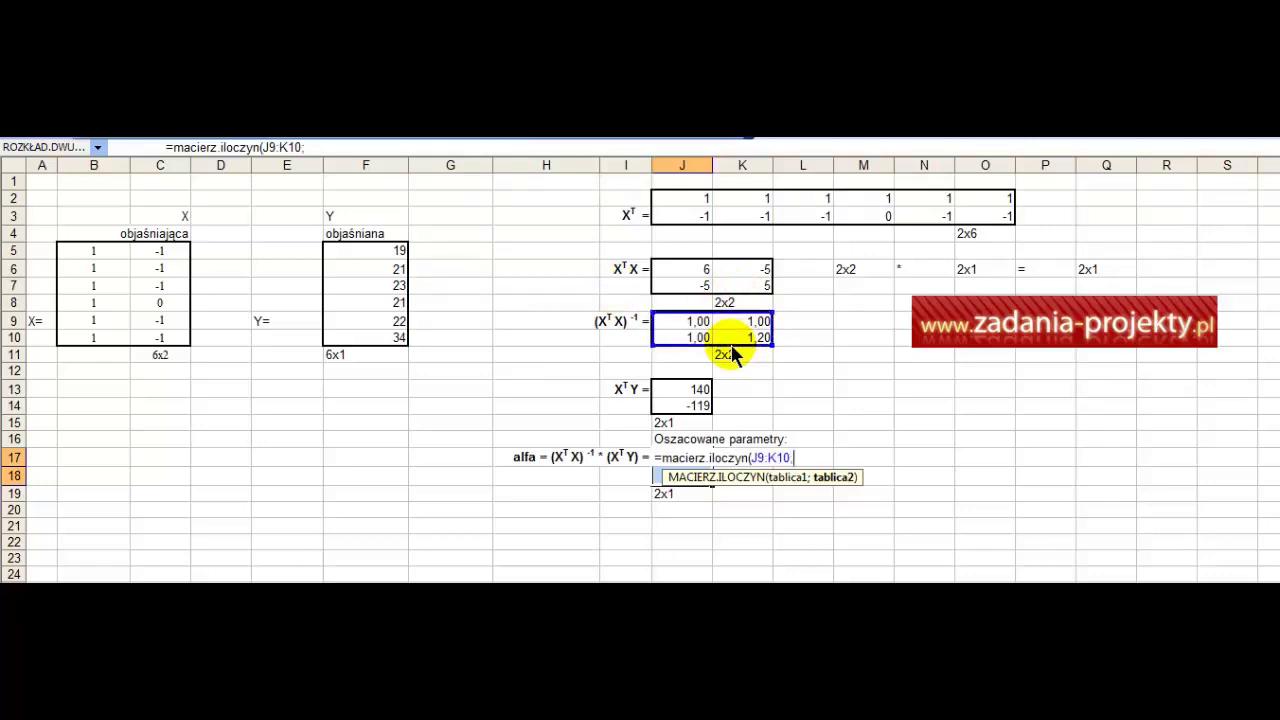
left_click(688, 392)
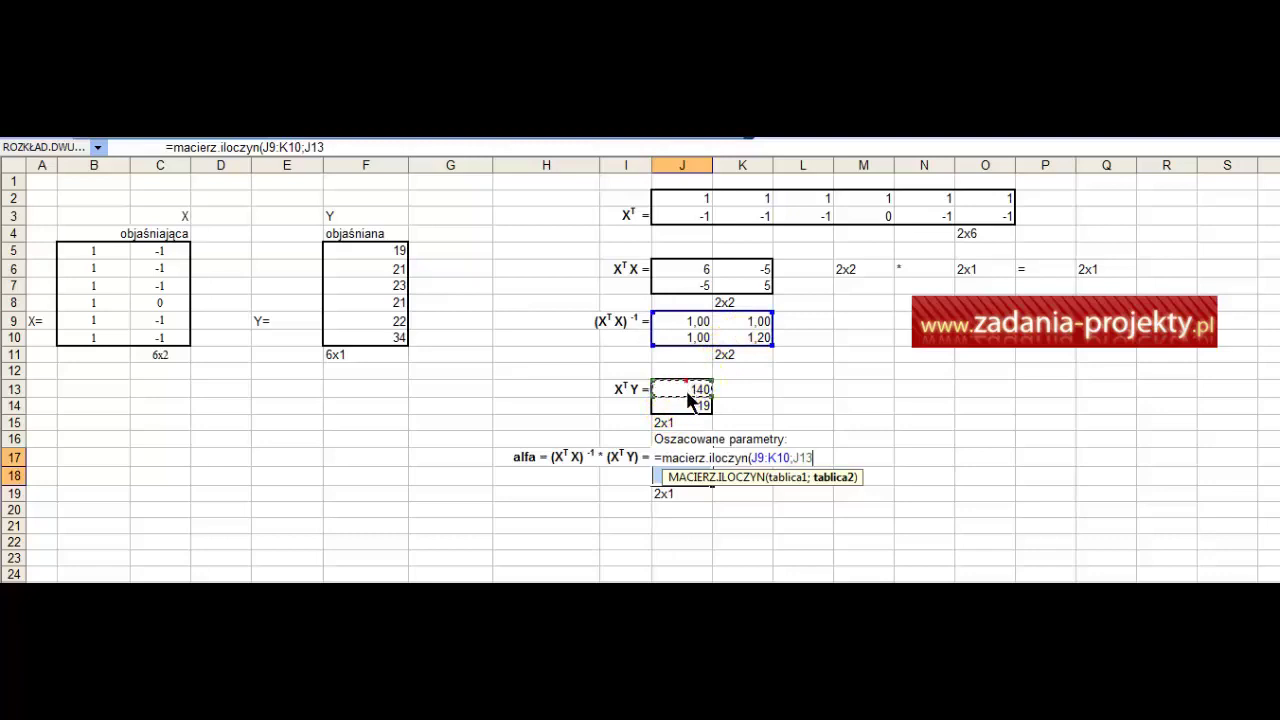
left_click_drag(688, 397, 695, 405)
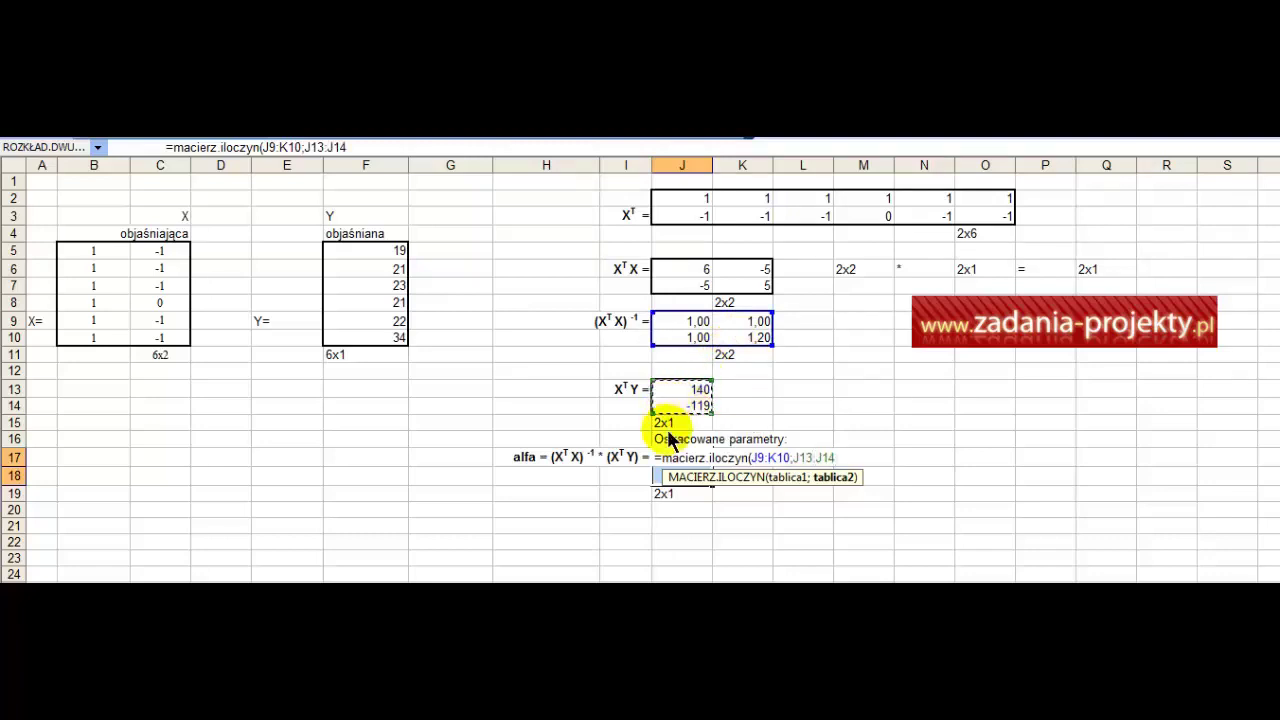
type(")")
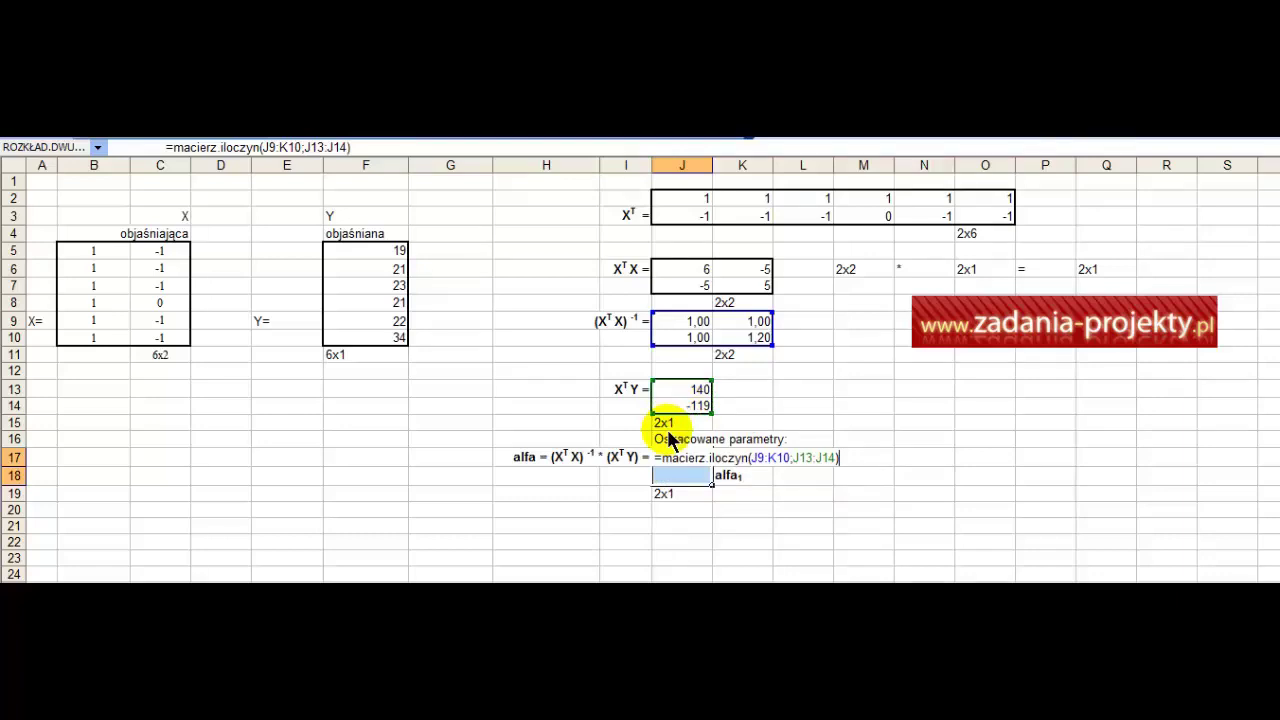
key("ctrl+shift+Return")
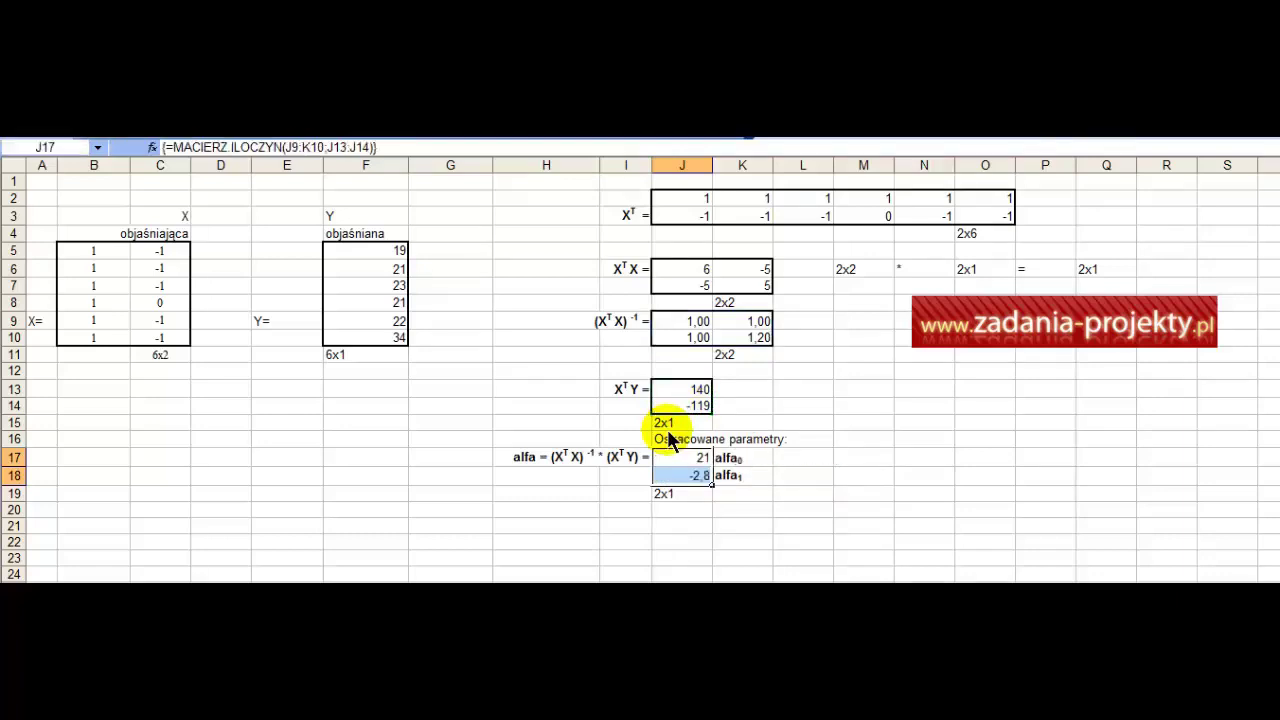
Check that alfa0 = 21 and alfa1 = -2,8 share the same array formula
left_click(788, 516)
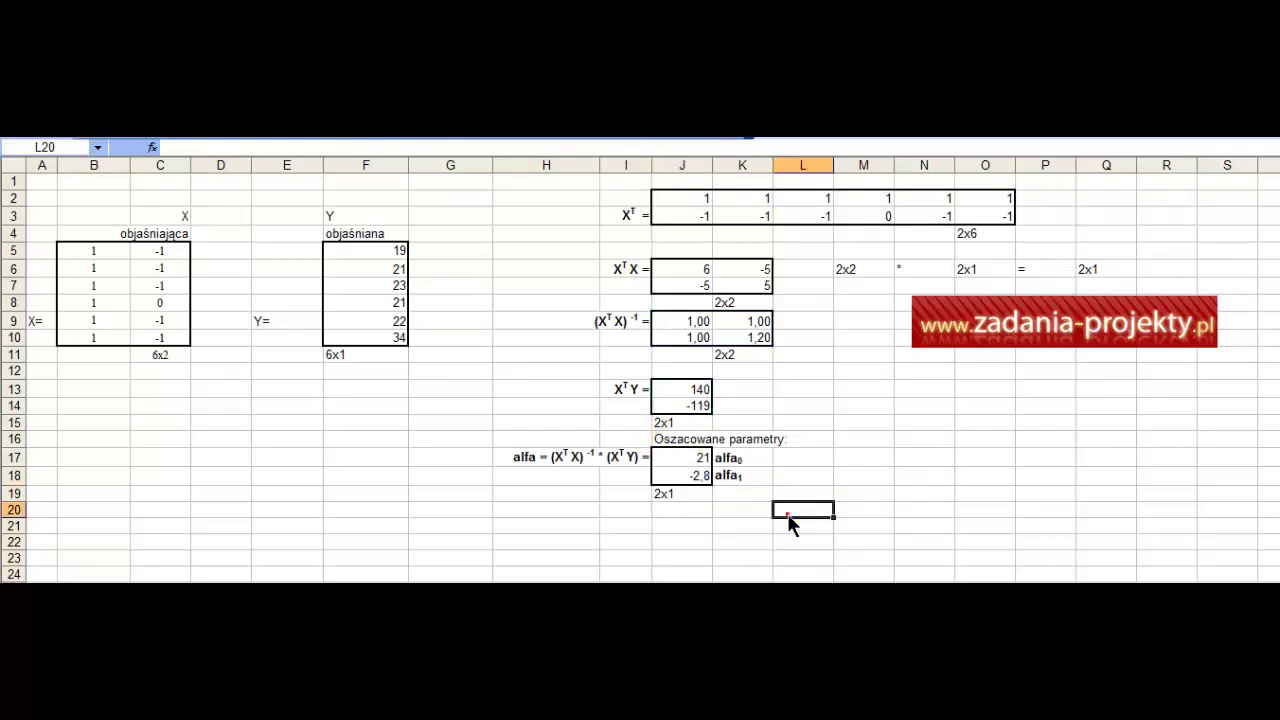
left_click(683, 464)
left_click(685, 476)
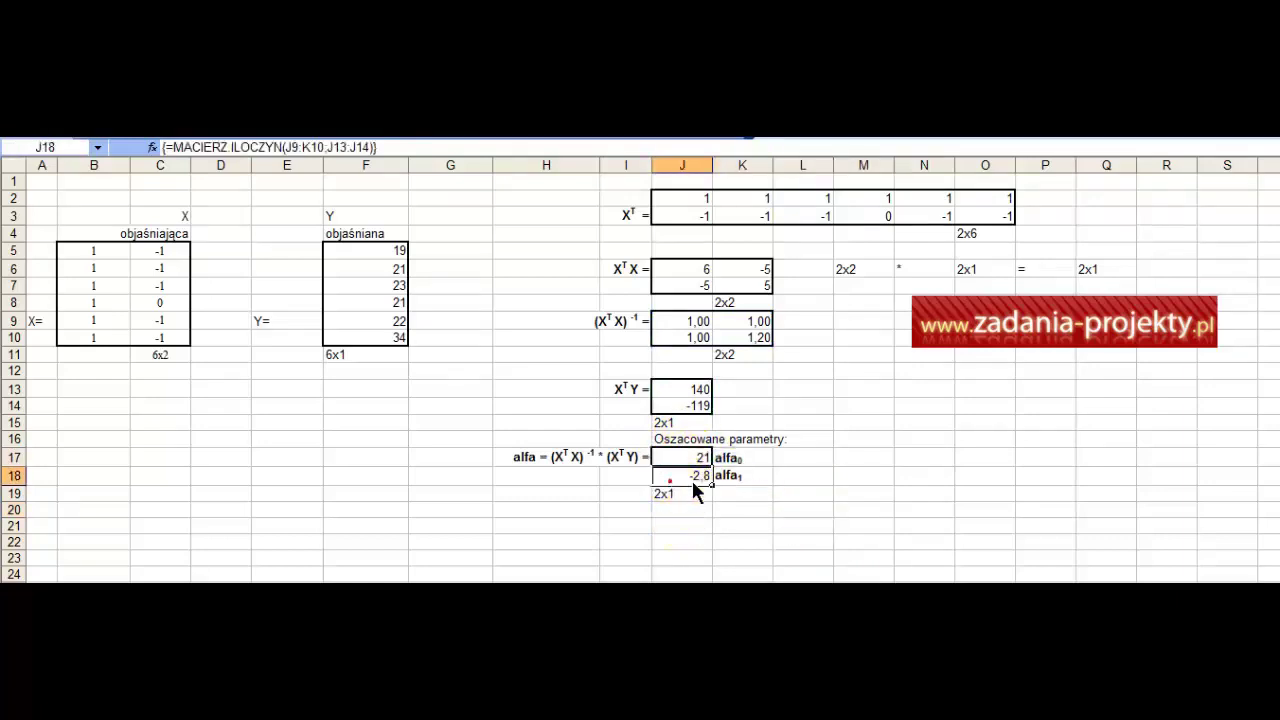
left_click_drag(694, 483, 730, 480)
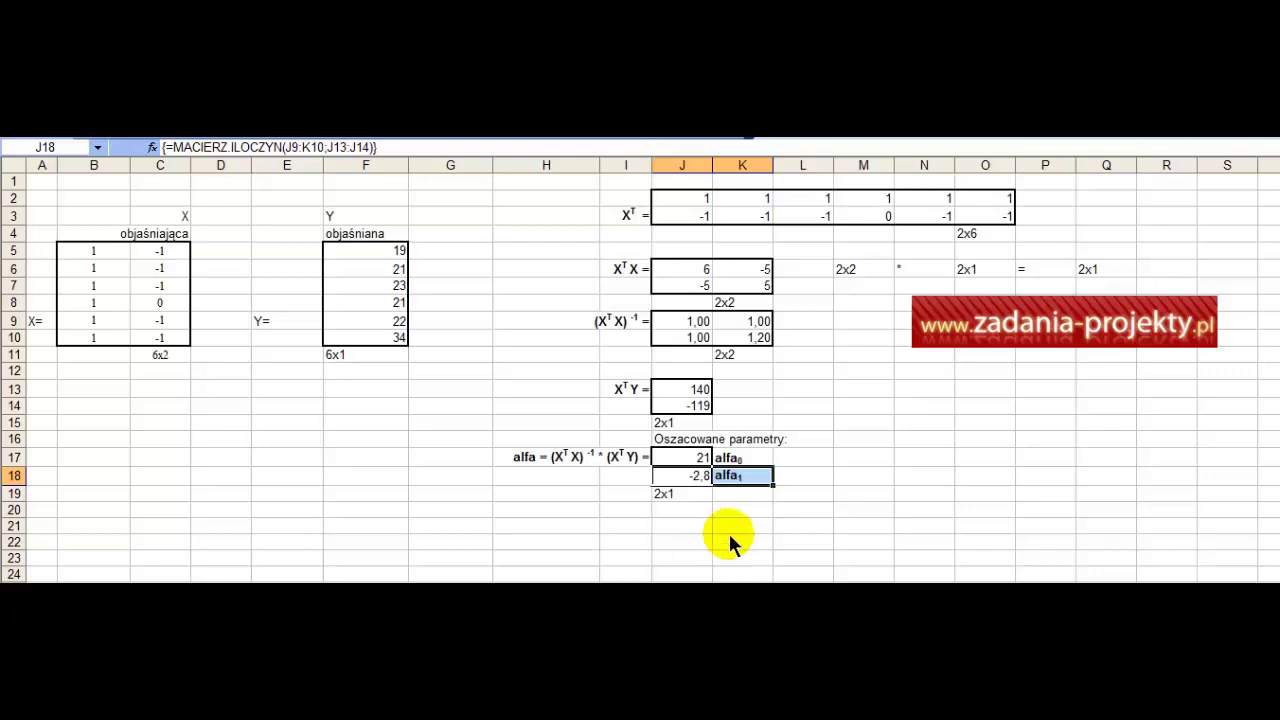
left_click(558, 458)
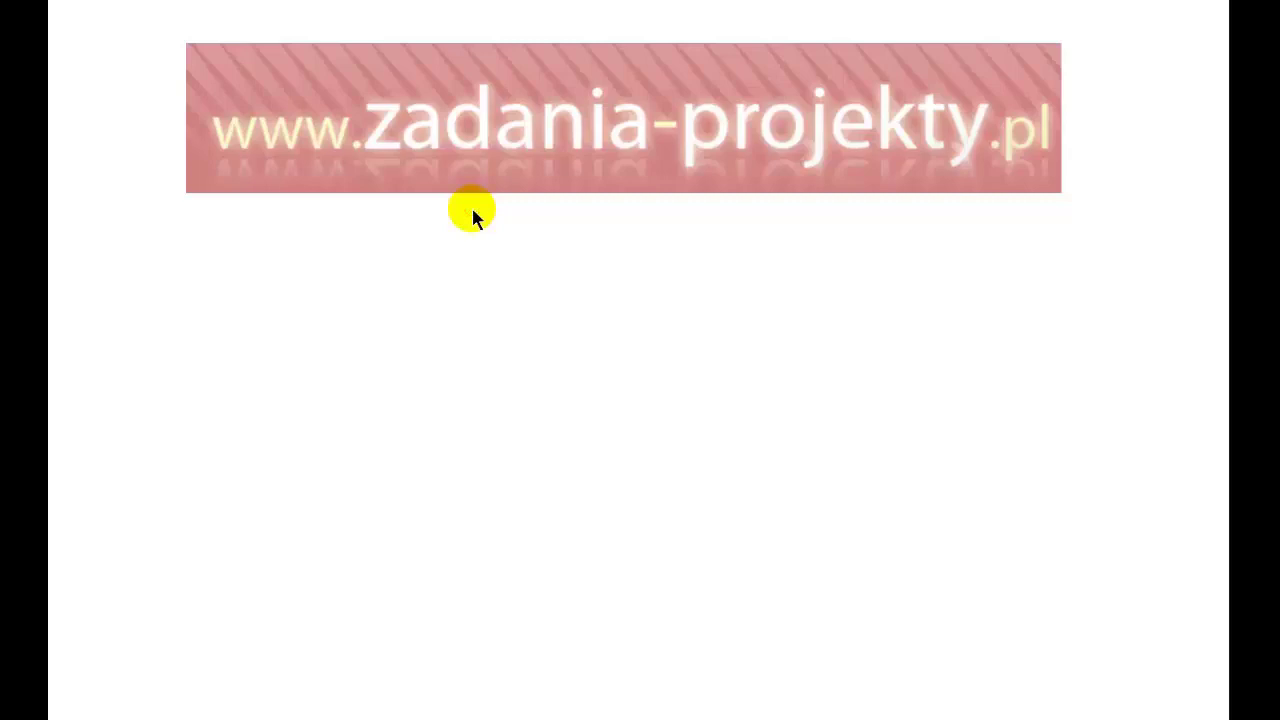
Reveal the contact e-mail link beneath the zadania-projekty.pl header banner
key("ctrl+v")
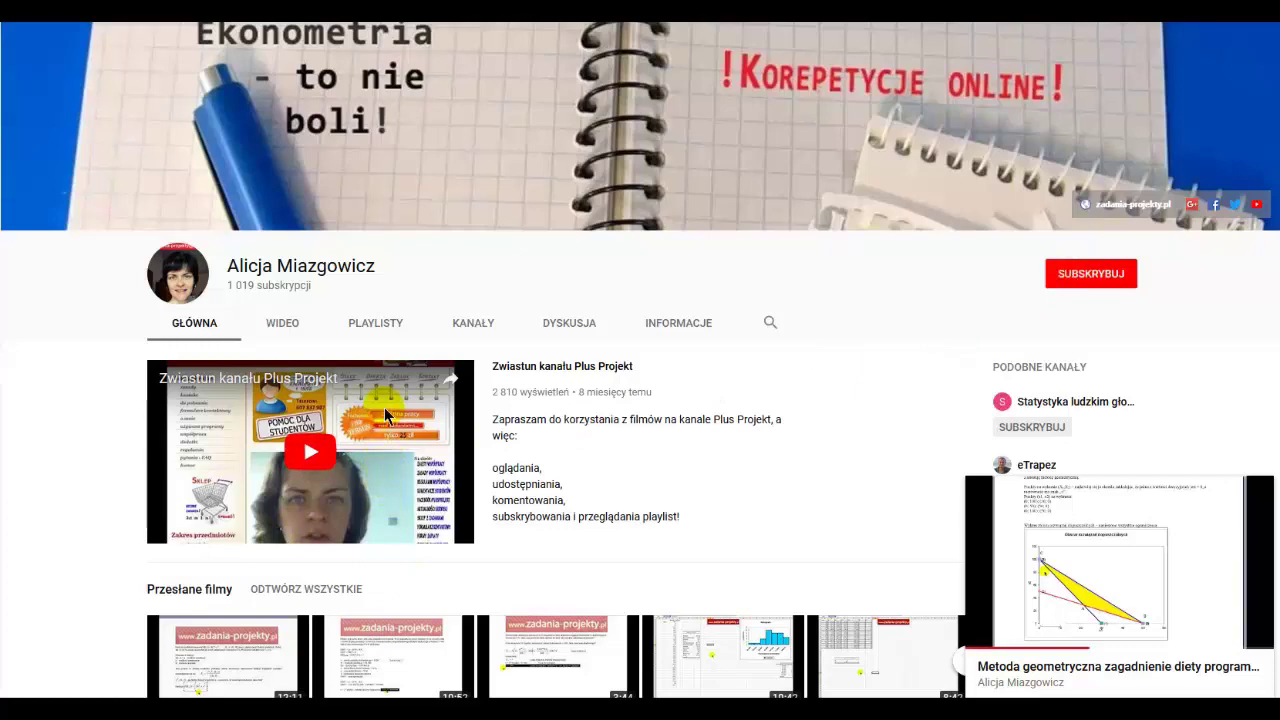
On the channel's Videos tab, scroll down to the simplex video's comments and select the comment box
left_click(293, 325)
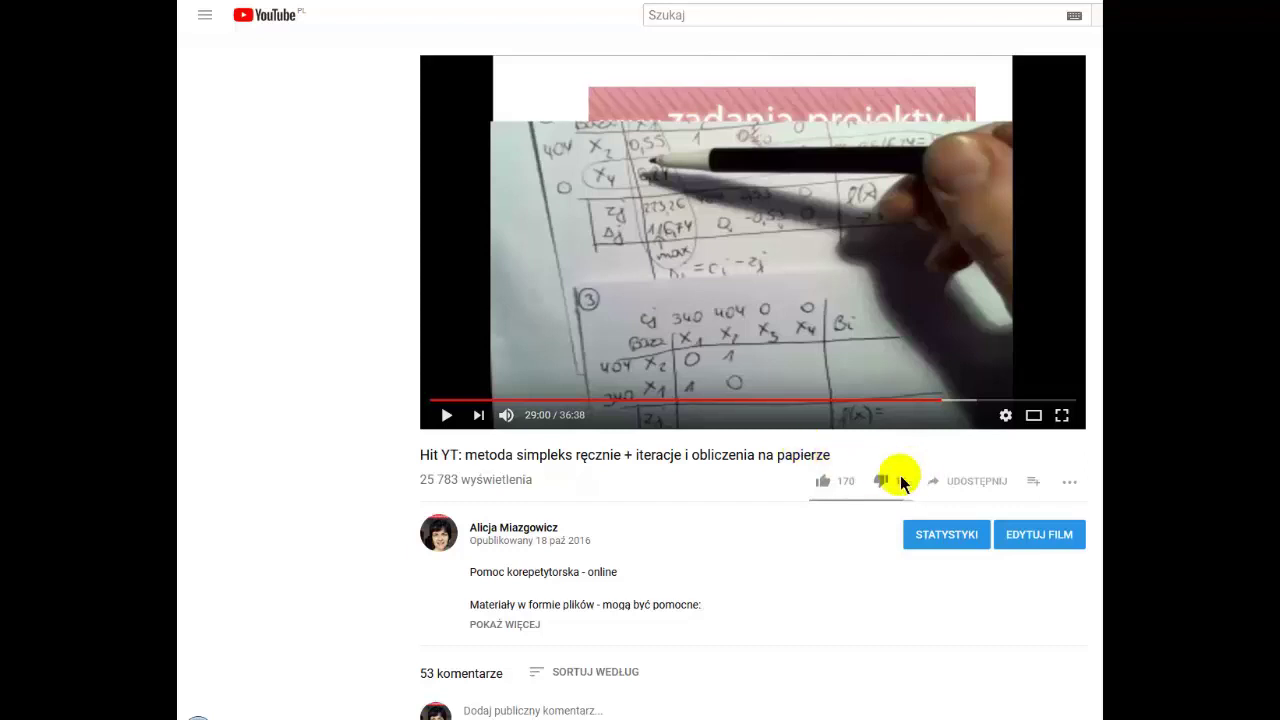
scroll(185, 356, "down", 1)
scroll(185, 356, "down", 3)
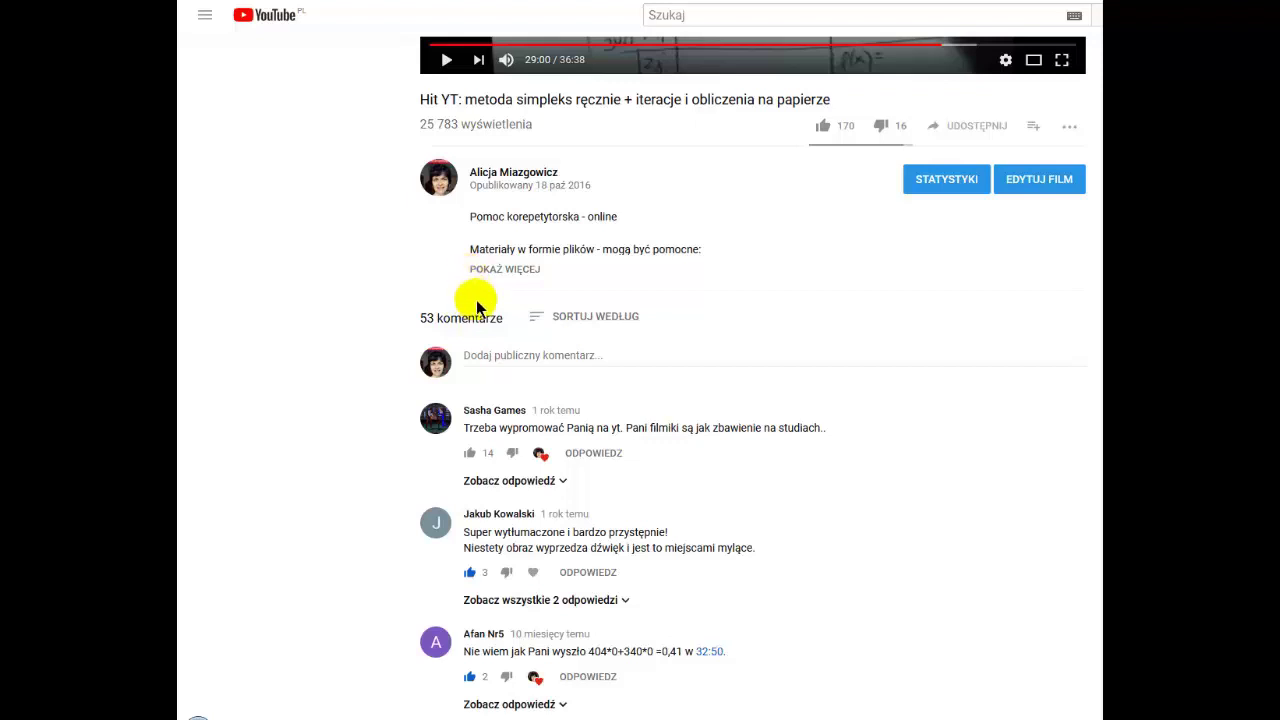
left_click(500, 356)
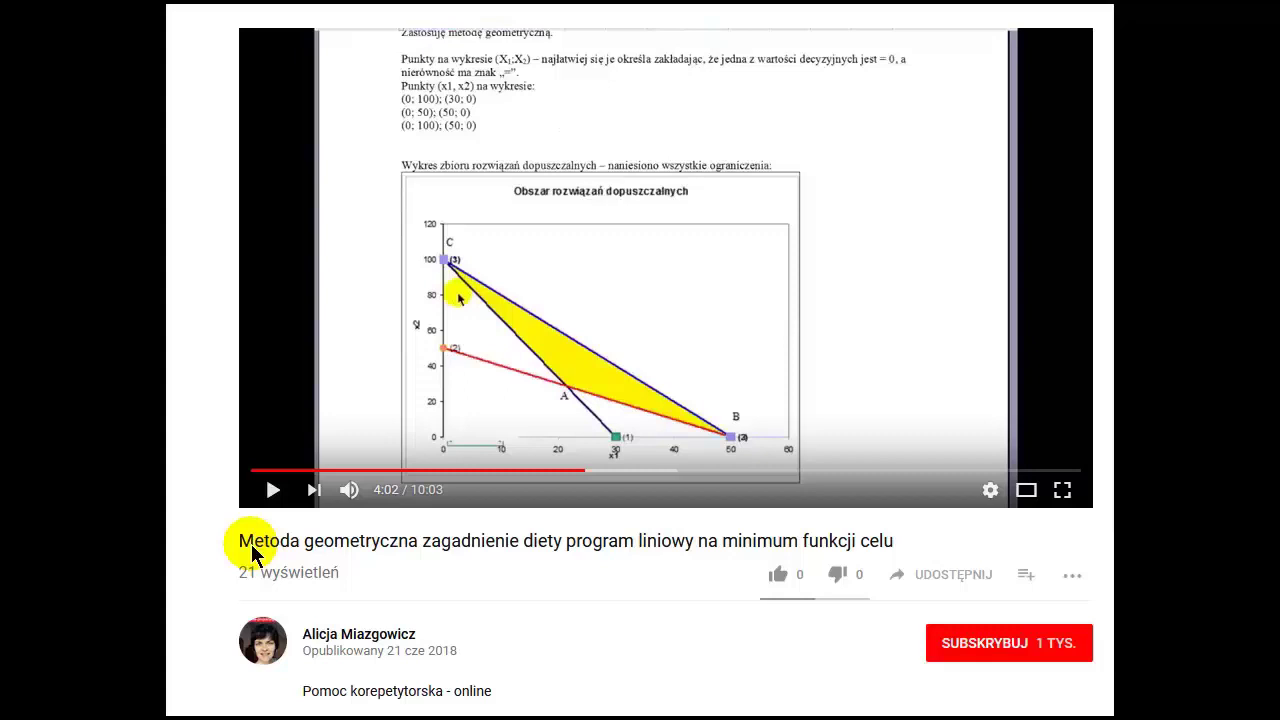
Highlight part of the diet-problem video title, then open and dismiss the player's context menu
mouse_move(251, 546)
left_mouse_down()
mouse_move(431, 553)
mouse_move(511, 541)
left_mouse_up()
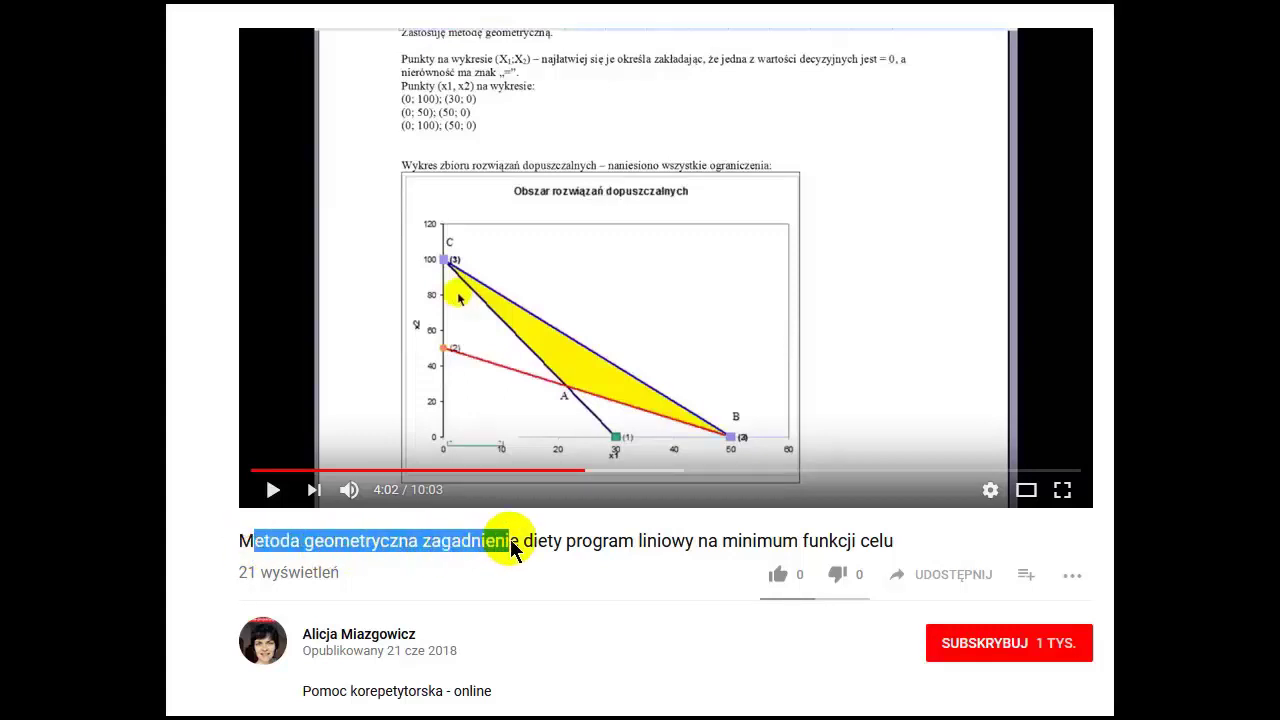
right_click(465, 173)
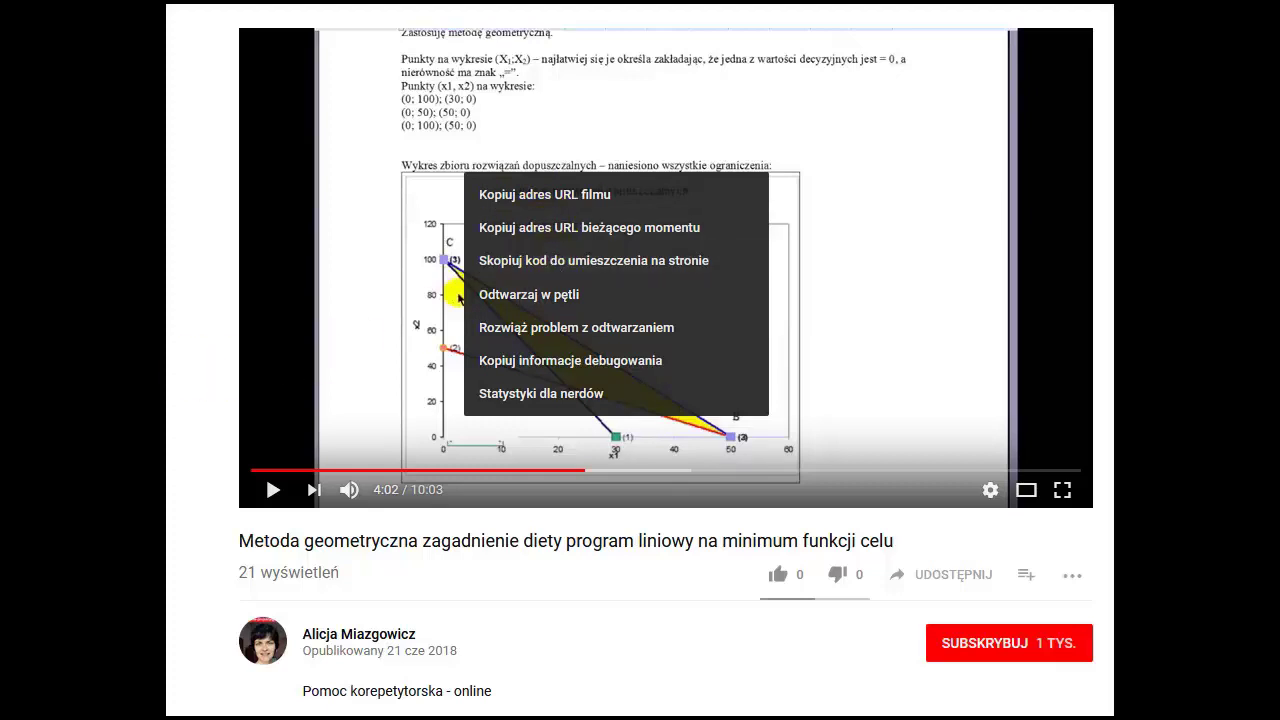
left_click(381, 549)
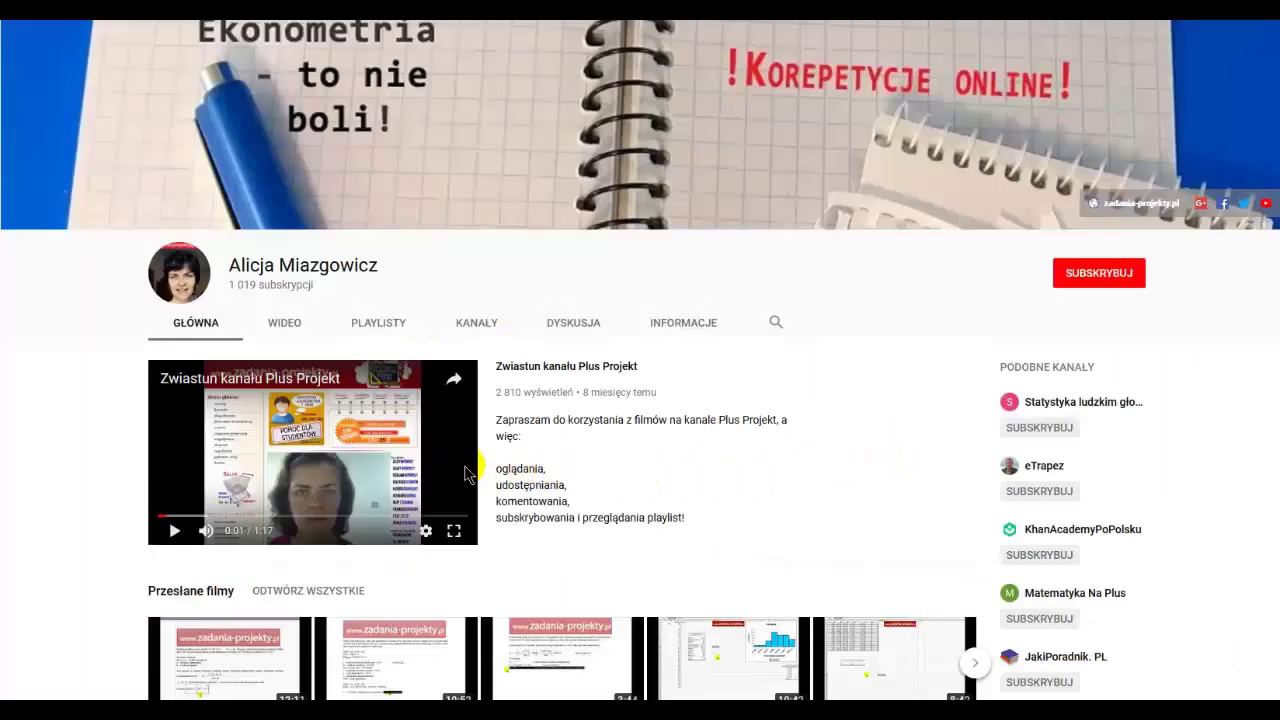
Open the Plus Projekt Videos tab and scroll down past lessons like 'Centralne twierdzenie graniczne CTG dla sumy'
left_click(287, 322)
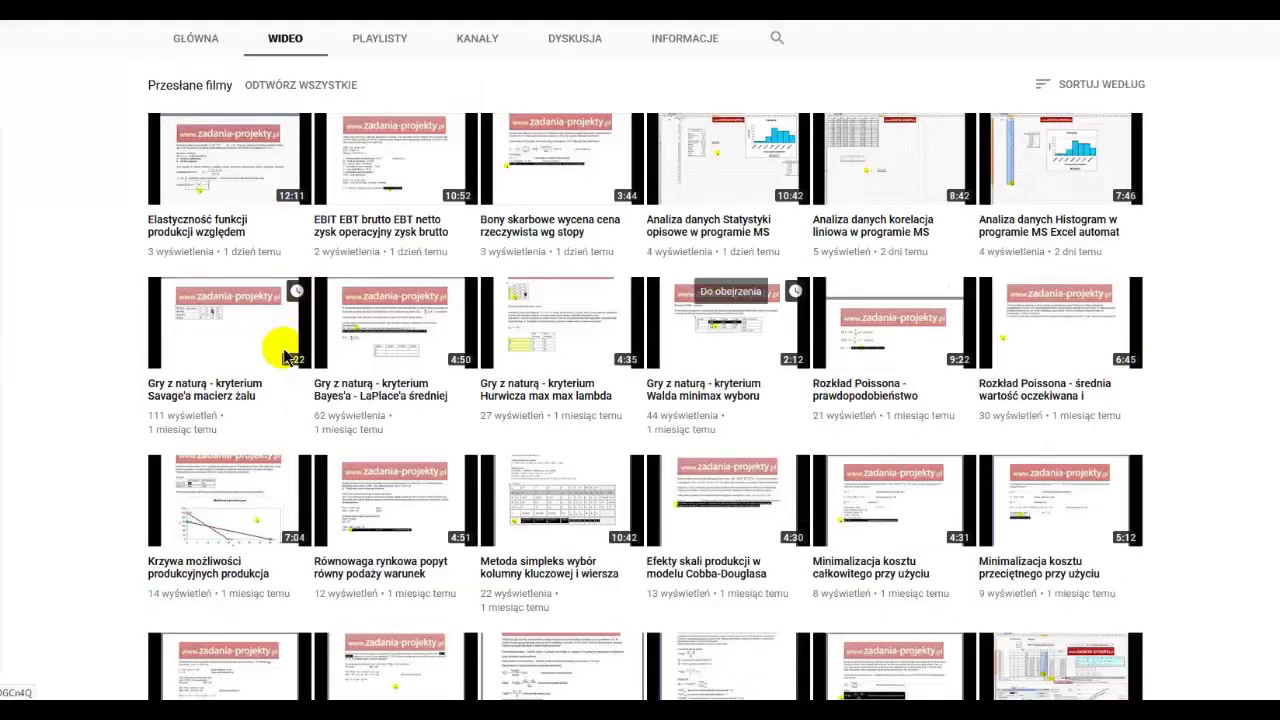
scroll(507, 432, "down", 2)
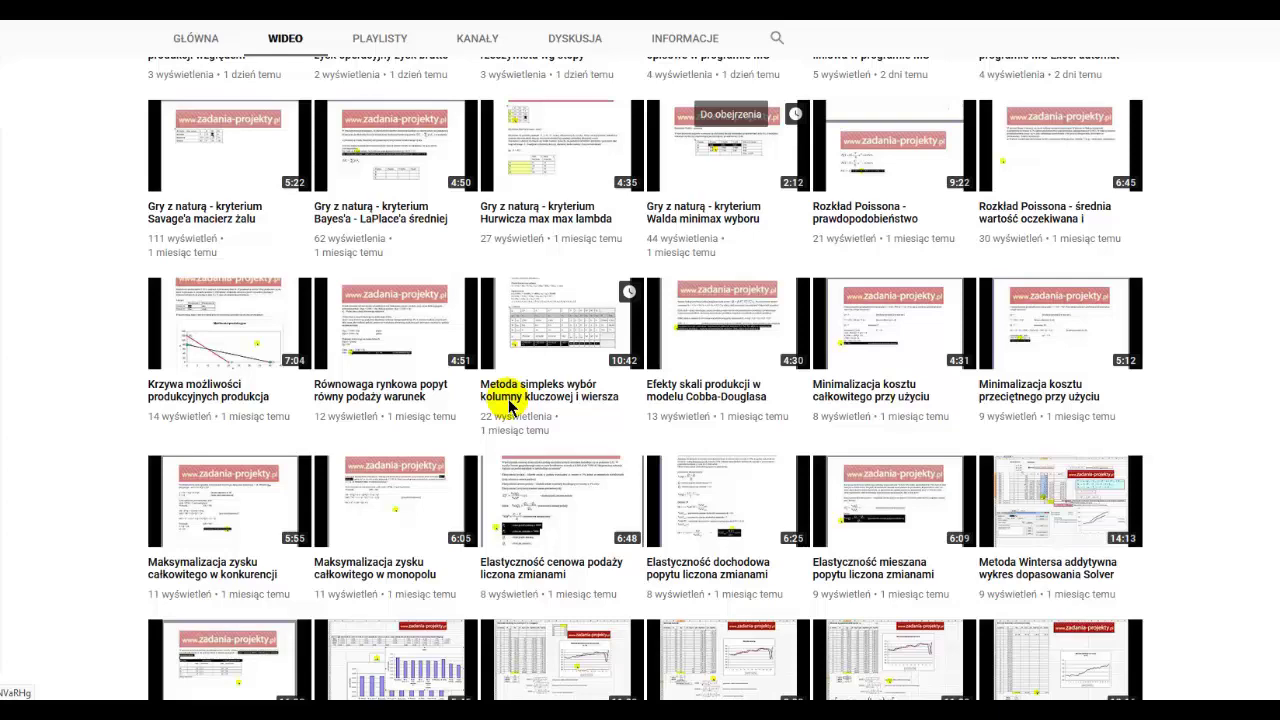
scroll(508, 405, "down", 2)
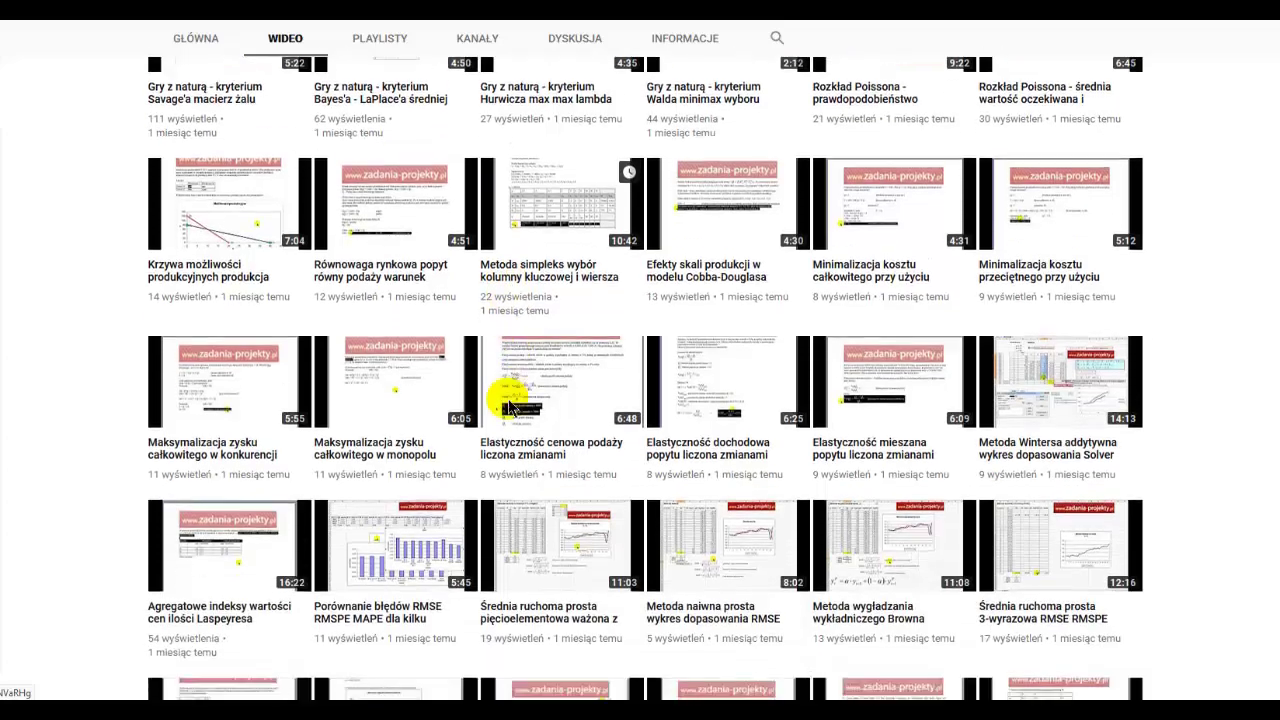
scroll(508, 405, "down", 2)
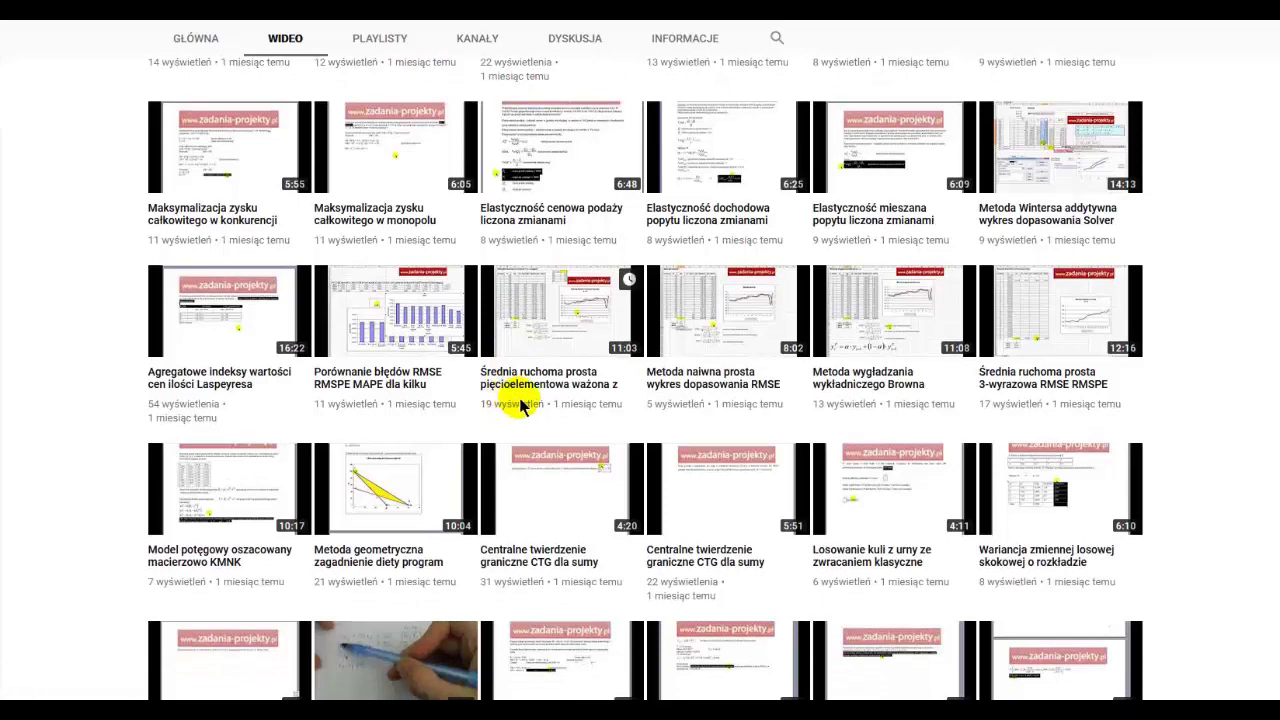
scroll(520, 405, "down", 1)
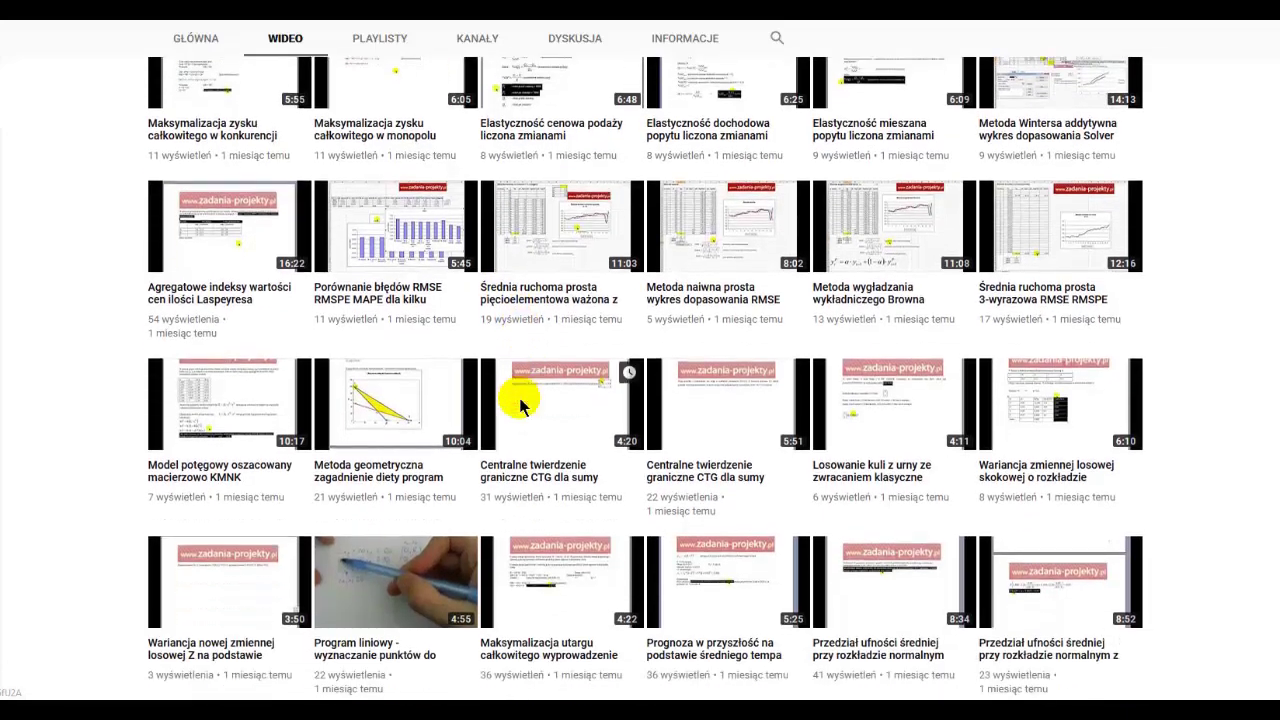